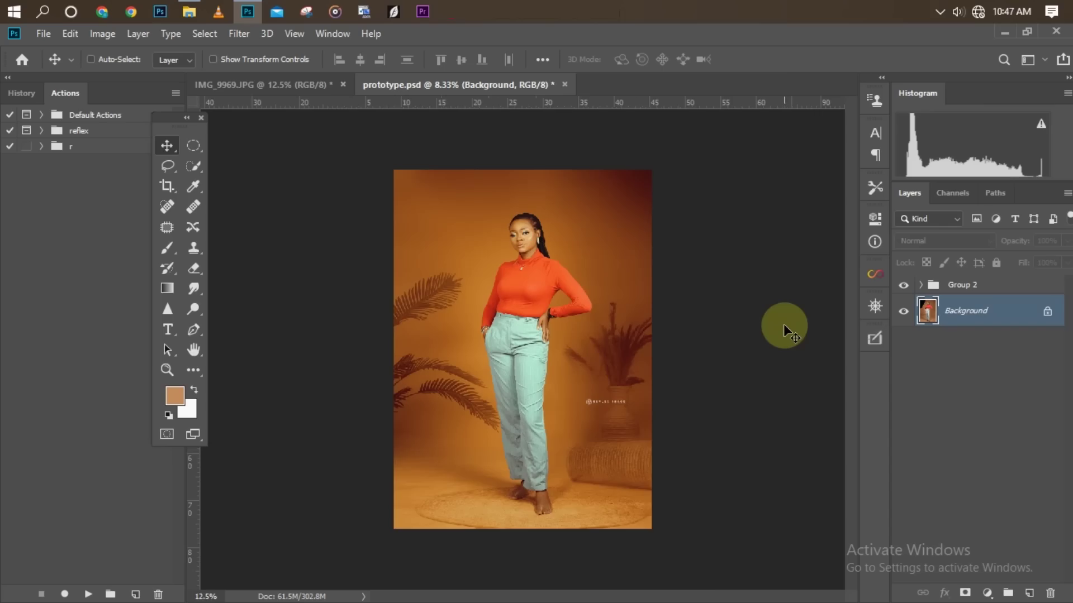
Zoom in on the finished prototype.psd composite of the portrait on the orange plant backdrop.
key(ctrl+plus)
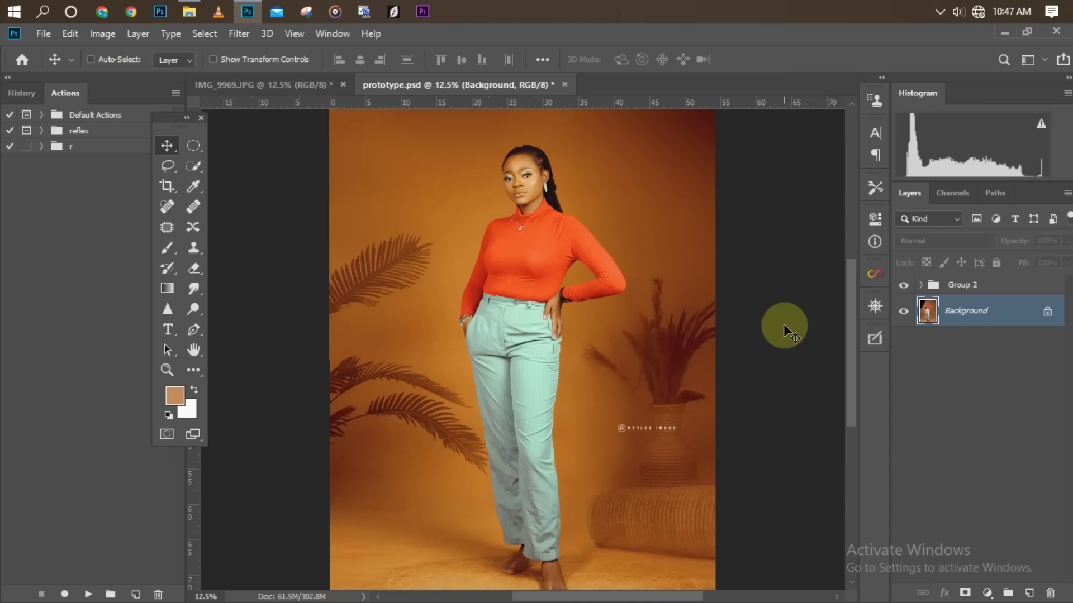
Hide and re-show Group 2 to compare the composite against the original studio photo.
key(ctrl+minus)
key(ctrl+plus)
key(ctrl+minus)
key(ctrl+plus)
key(ctrl+minus)
key(ctrl+plus)
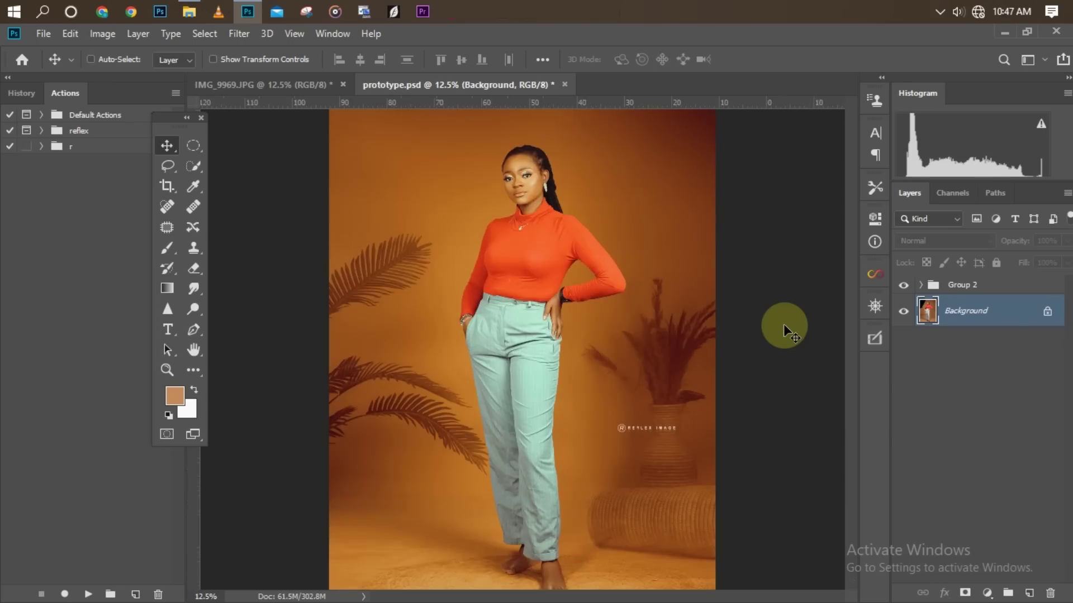
key(ctrl+minus)
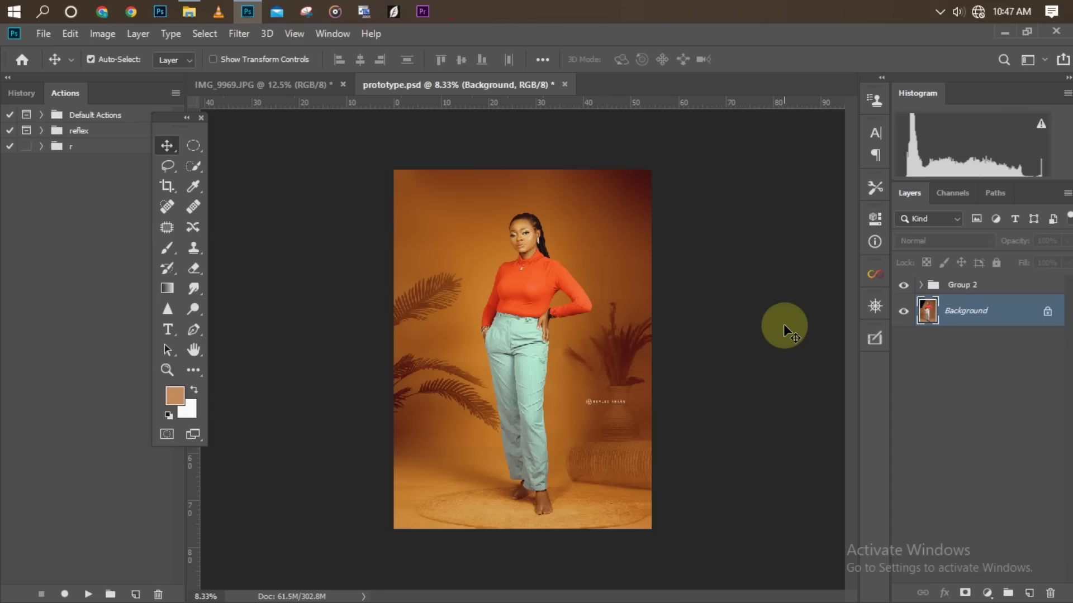
click(904, 287)
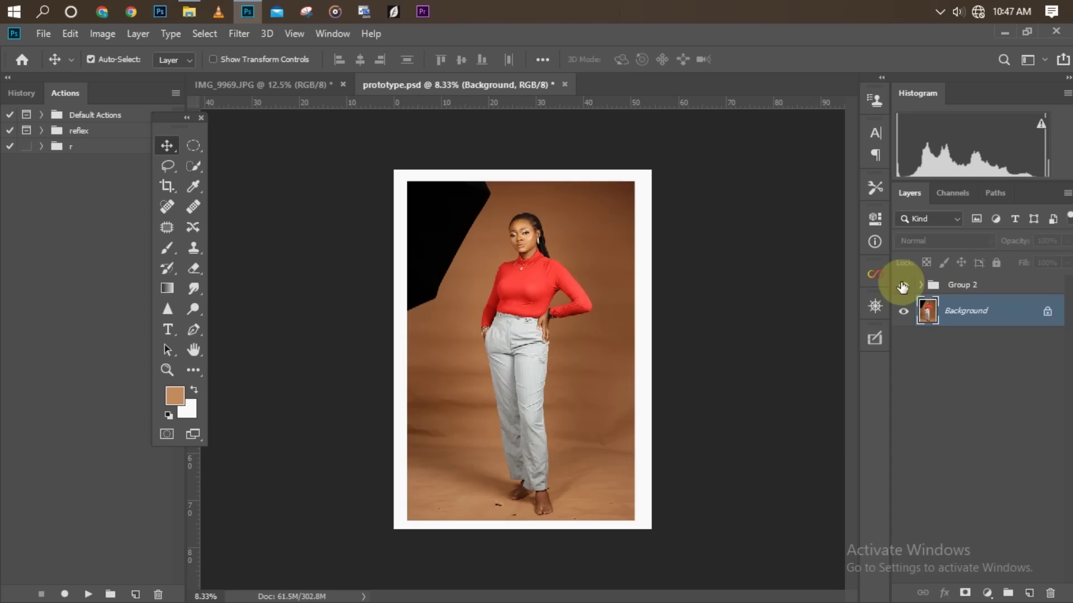
click(902, 287)
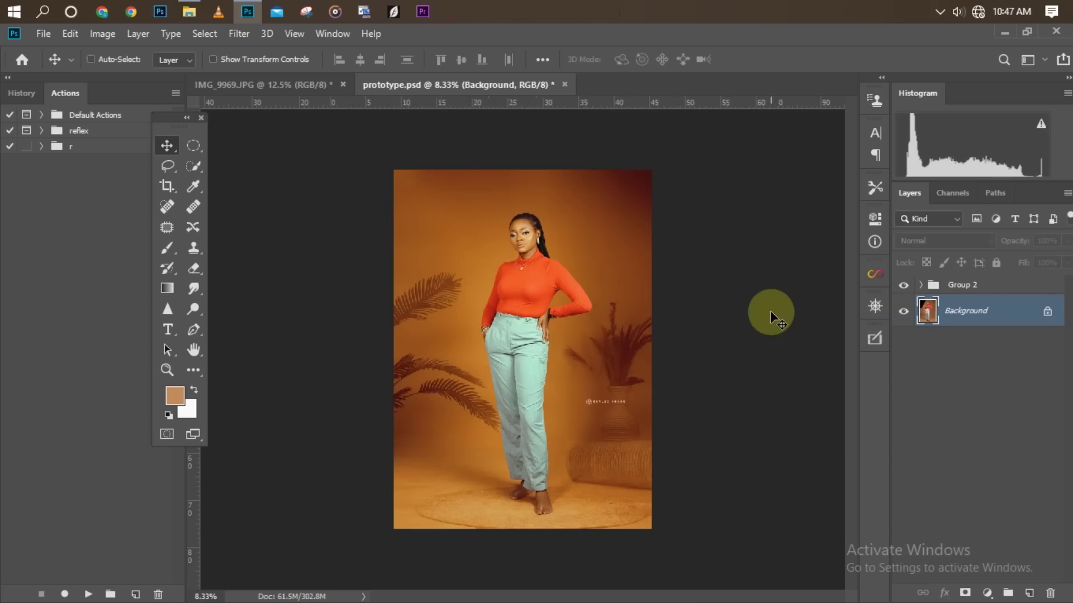
key(ctrl+plus)
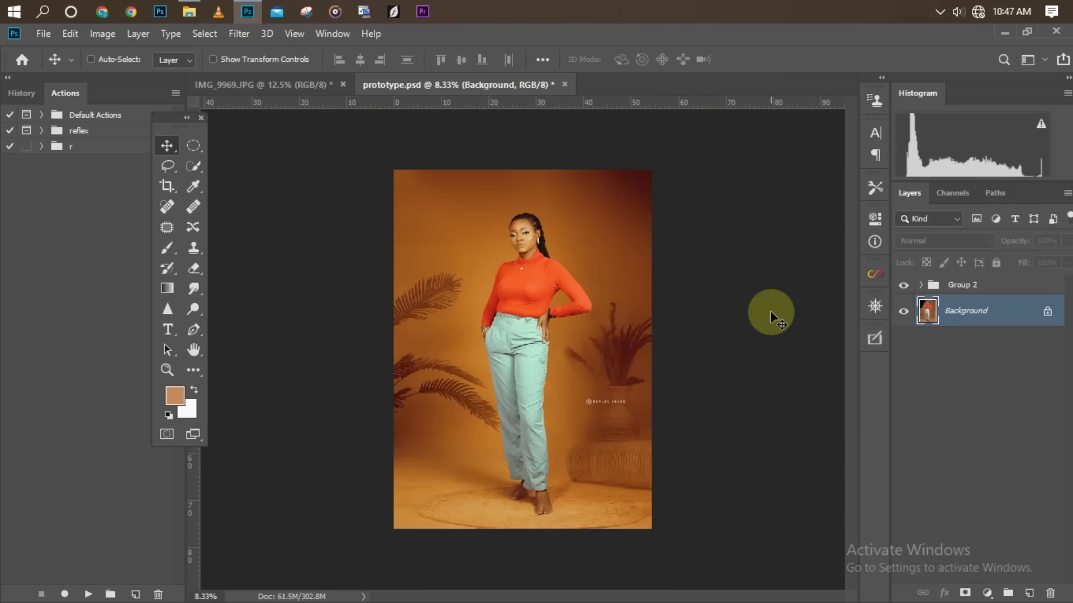
key(ctrl+minus)
key(ctrl+plus)
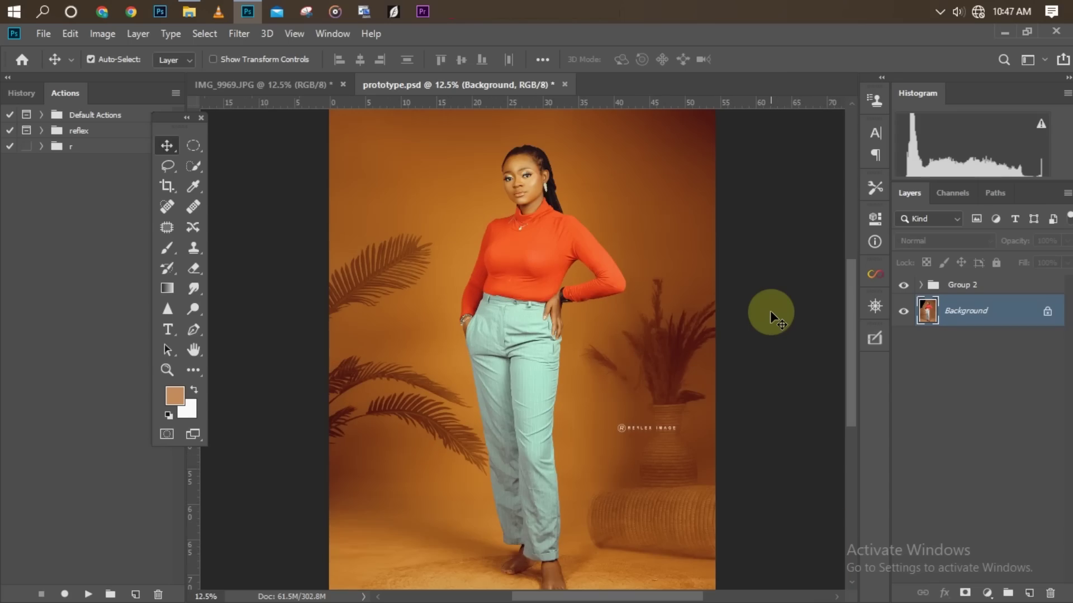
key(ctrl+minus)
key(ctrl+plus)
key(ctrl+minus)
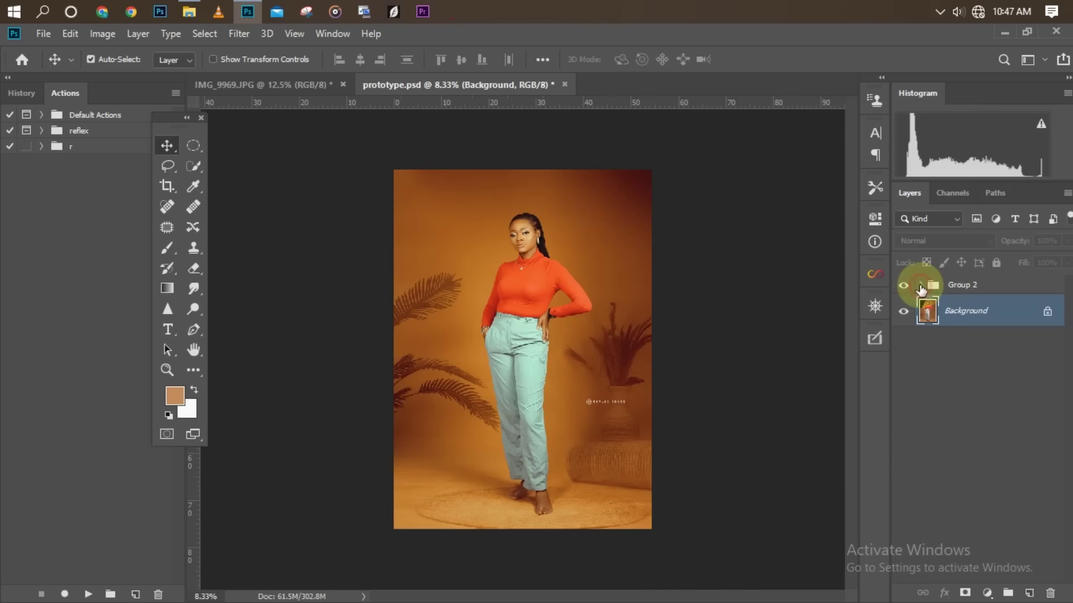
Turn on Group 2's Color Fill 1 layer for the dark vignette glow, then collapse the group.
click(920, 286)
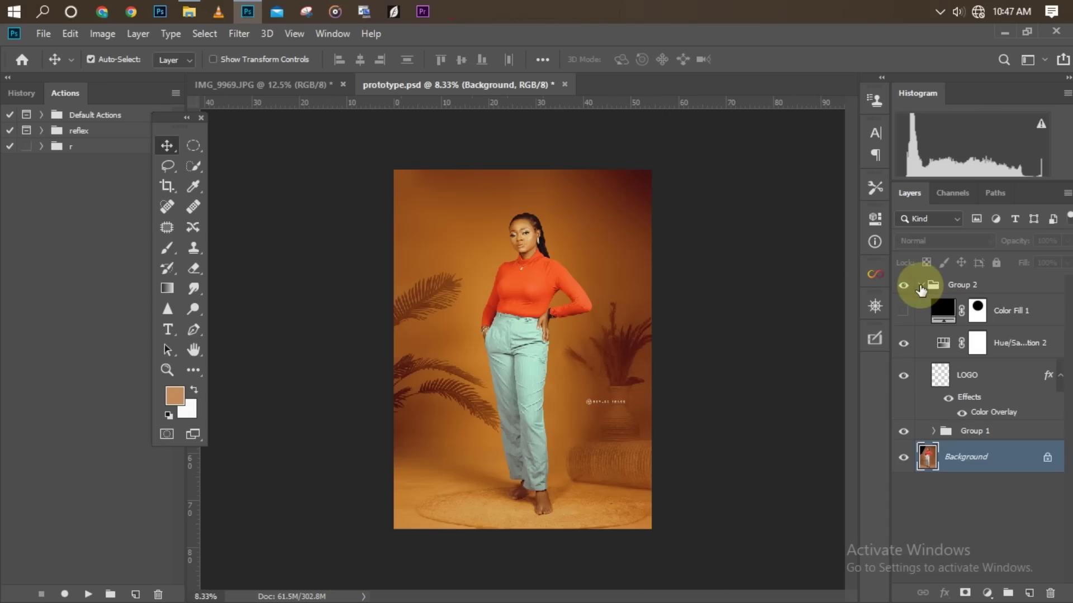
click(903, 314)
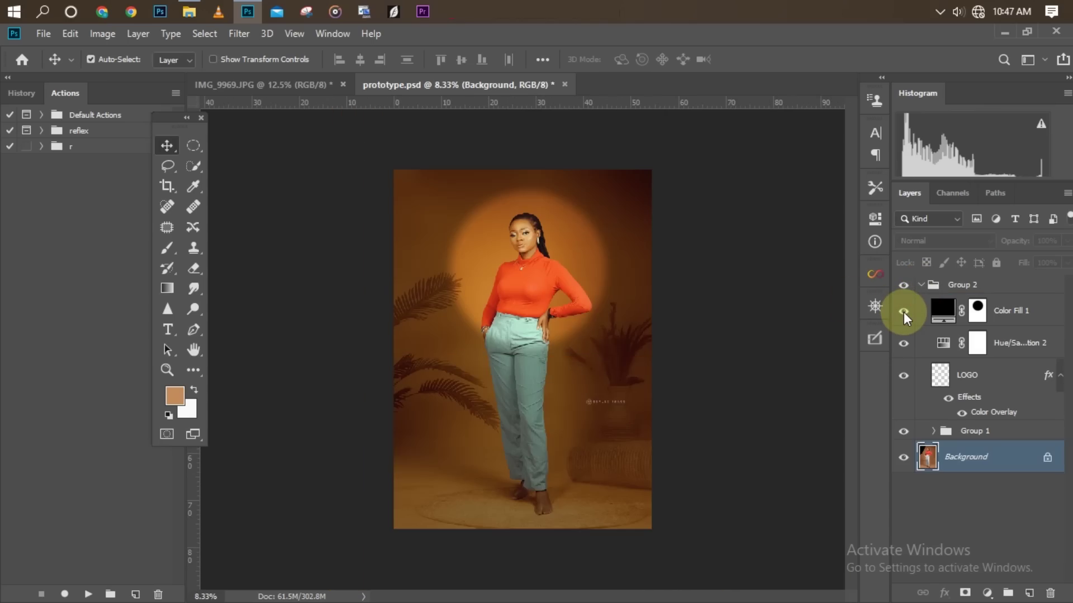
key(ctrl+plus)
key(ctrl+plus)
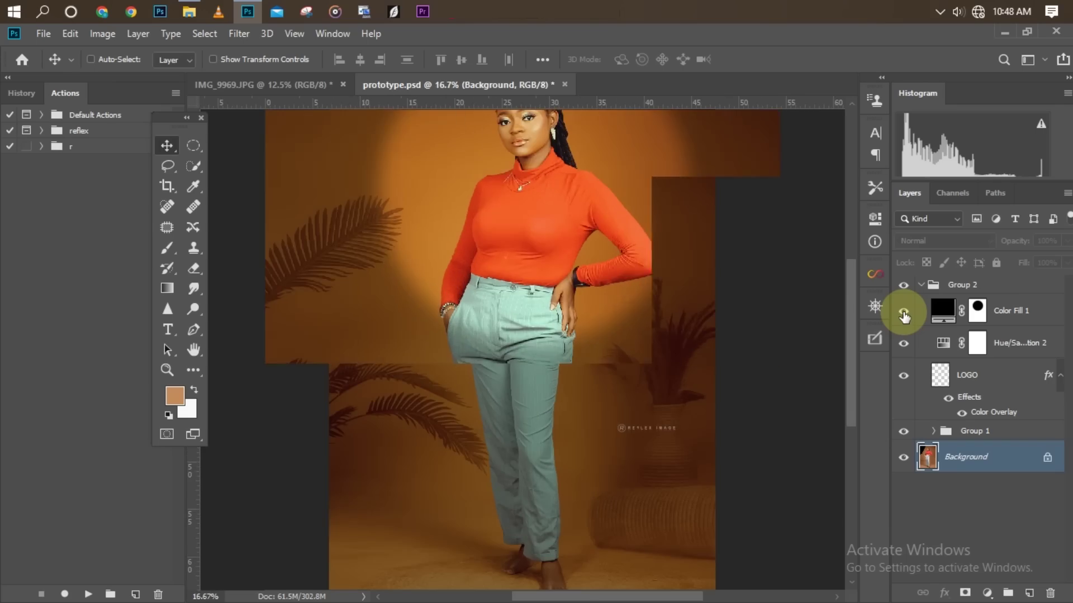
key(ctrl+minus)
key(ctrl+minus)
key(ctrl+plus)
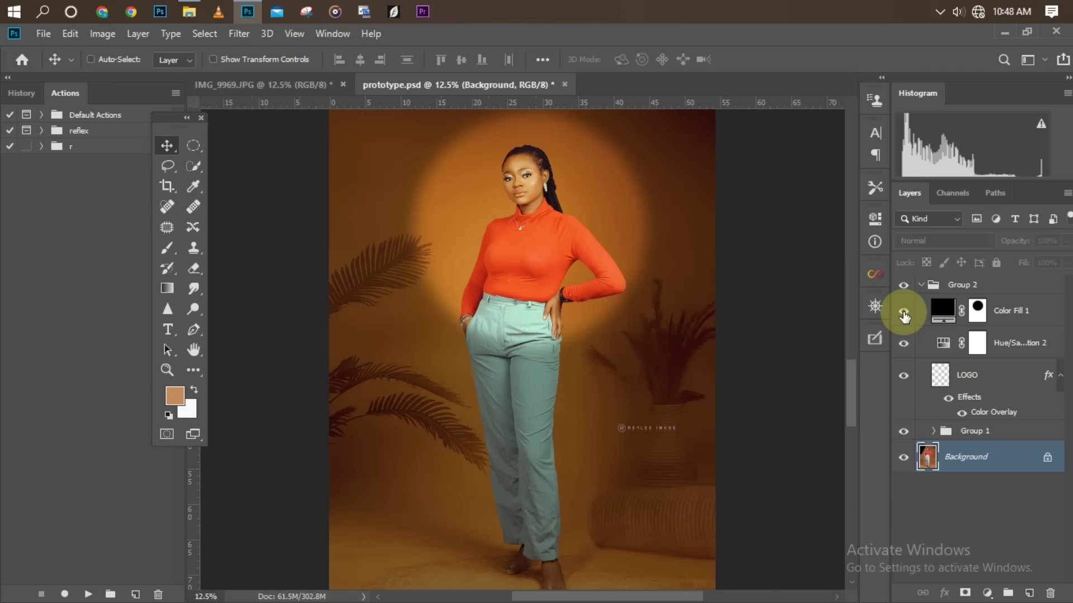
click(919, 286)
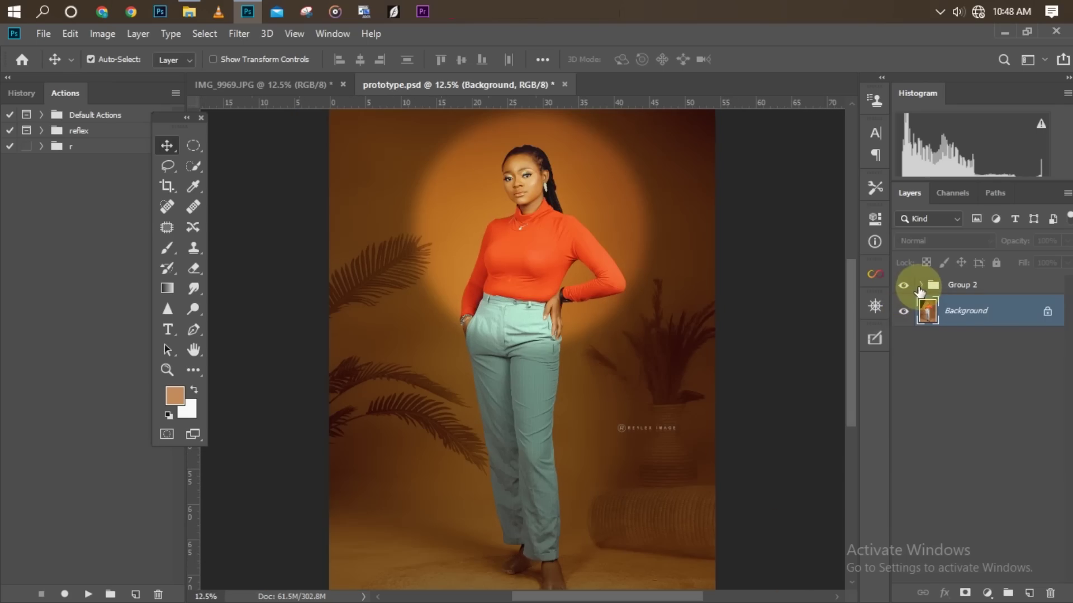
key(ctrl+minus)
key(ctrl+plus)
key(ctrl+minus)
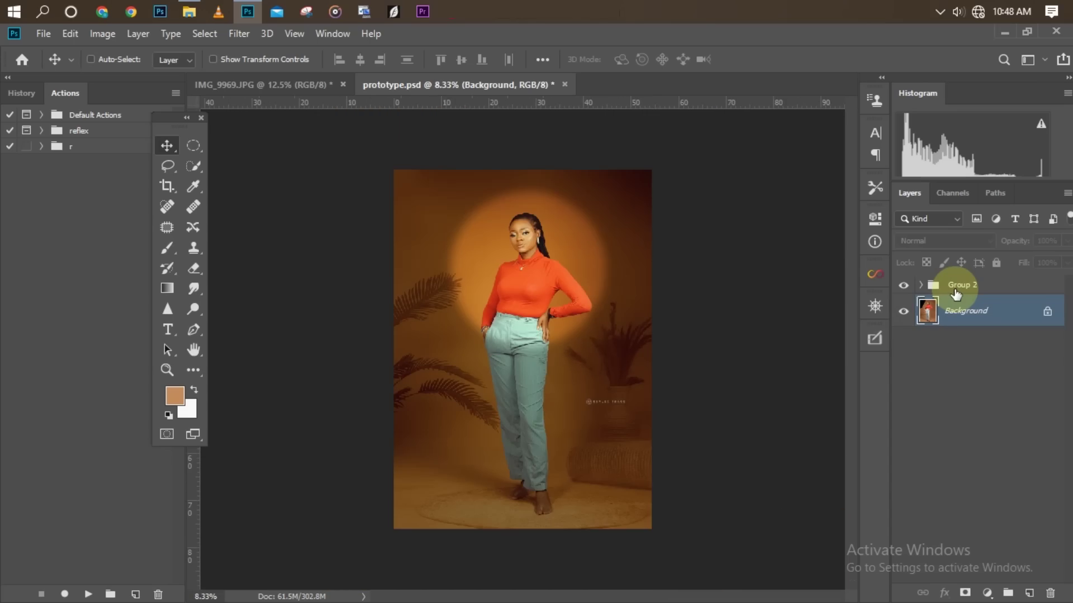
key(ctrl+plus)
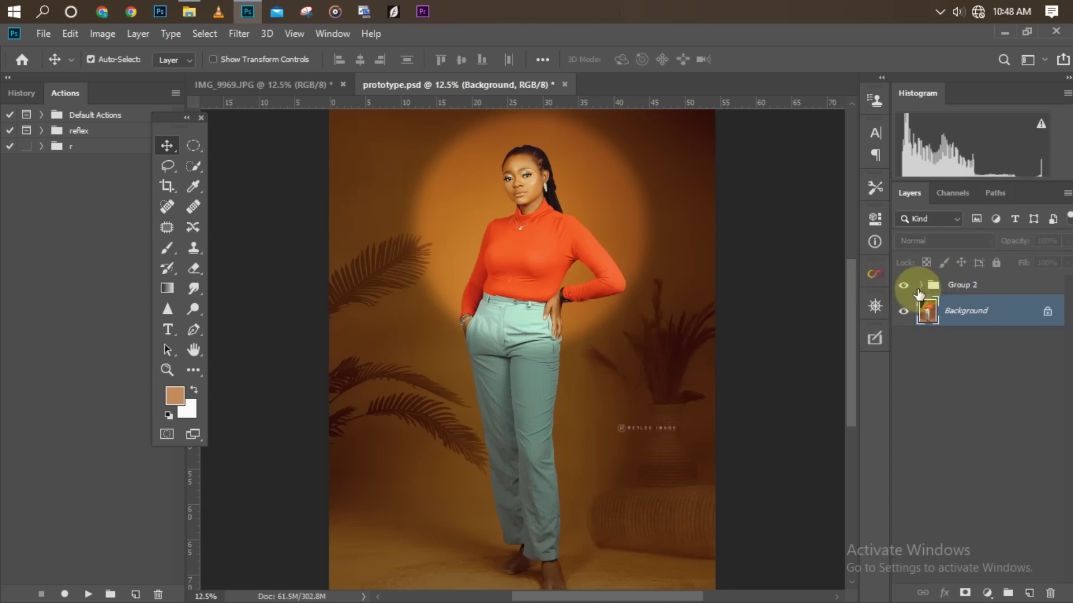
Delete Group 2, leaving only the original studio photo as the Background.
click(984, 288)
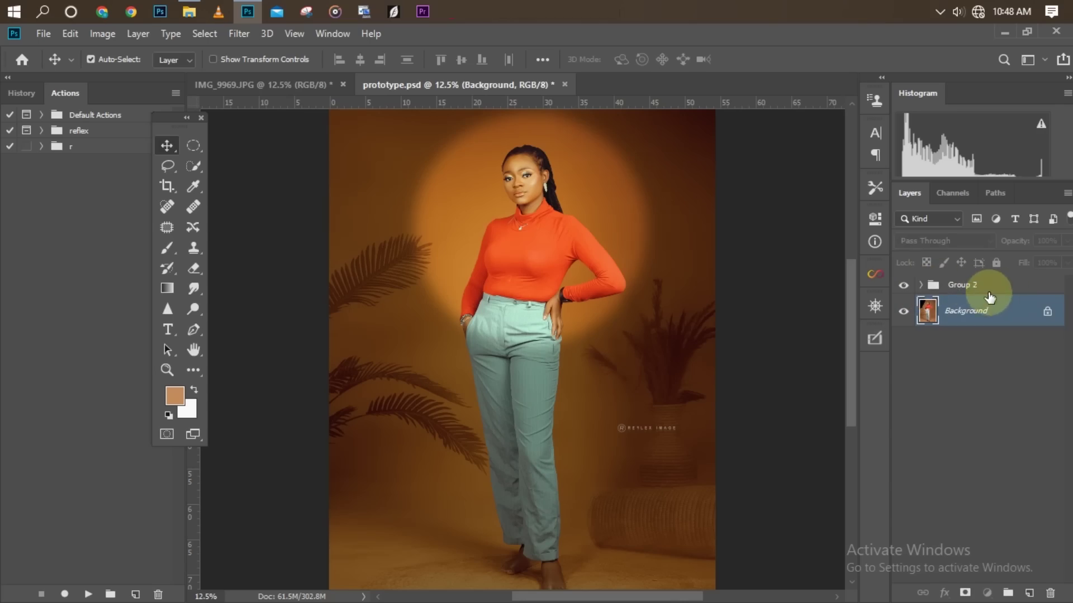
click(989, 292)
key(Delete)
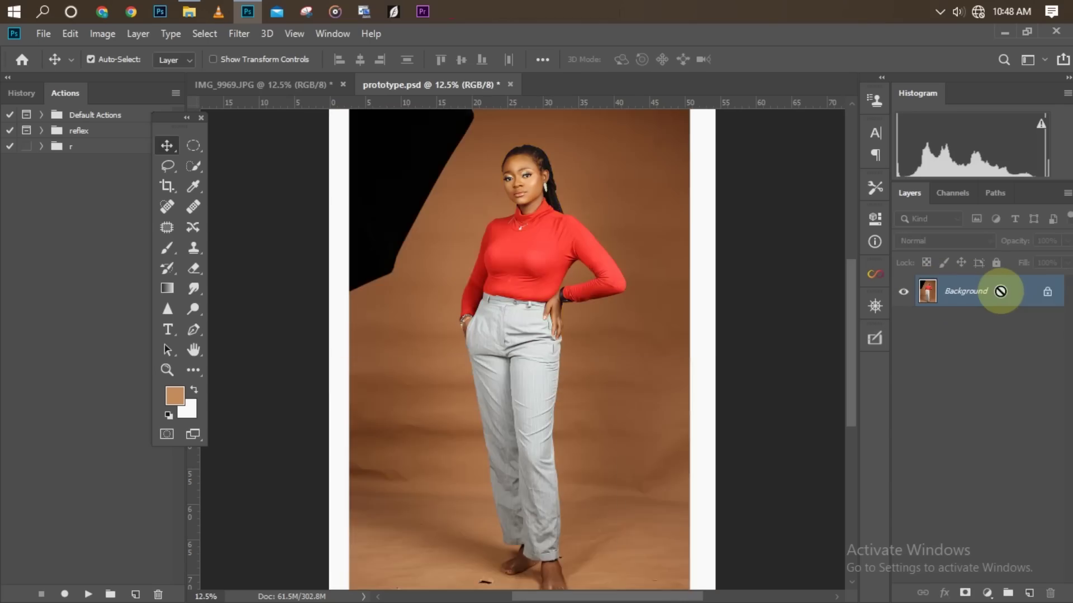
key(ctrl+minus)
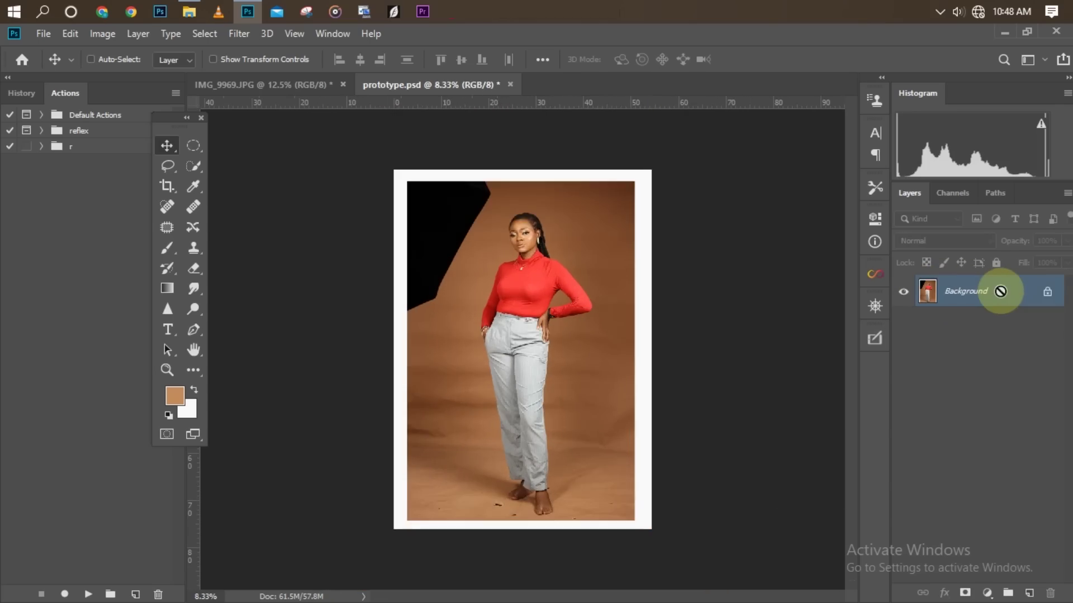
Duplicate the Background photo onto a new Layer 1.
drag(999, 291, 721, 285)
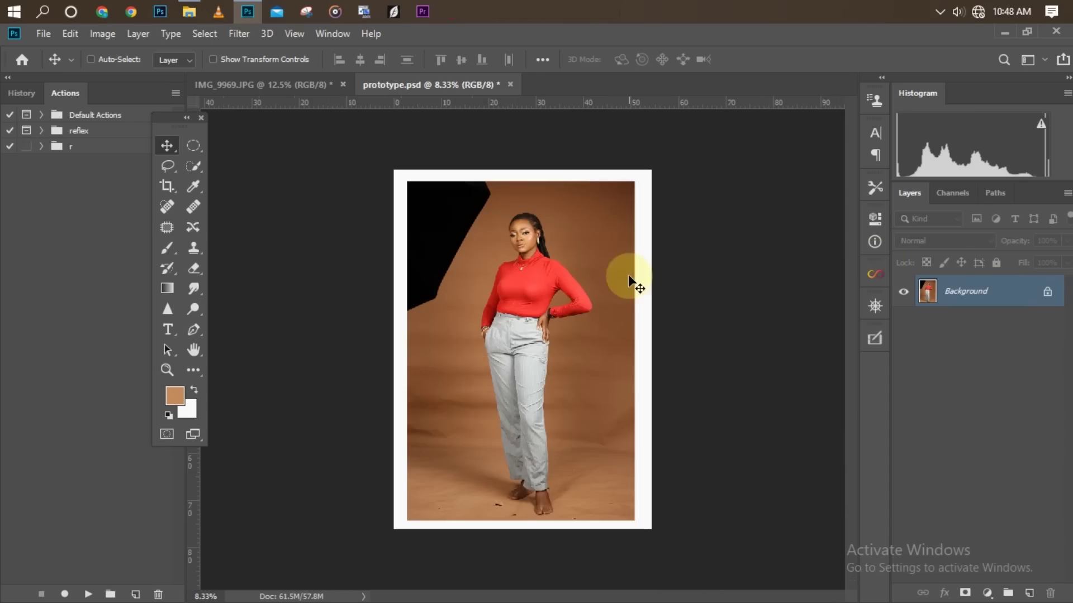
key(ctrl+plus)
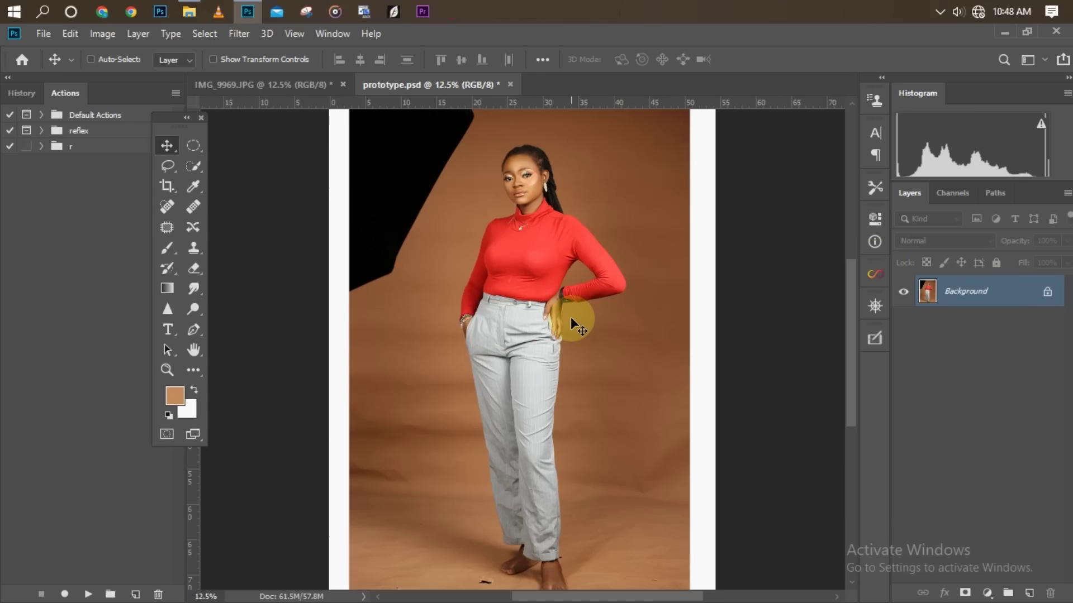
key(ctrl)
key(ctrl+minus)
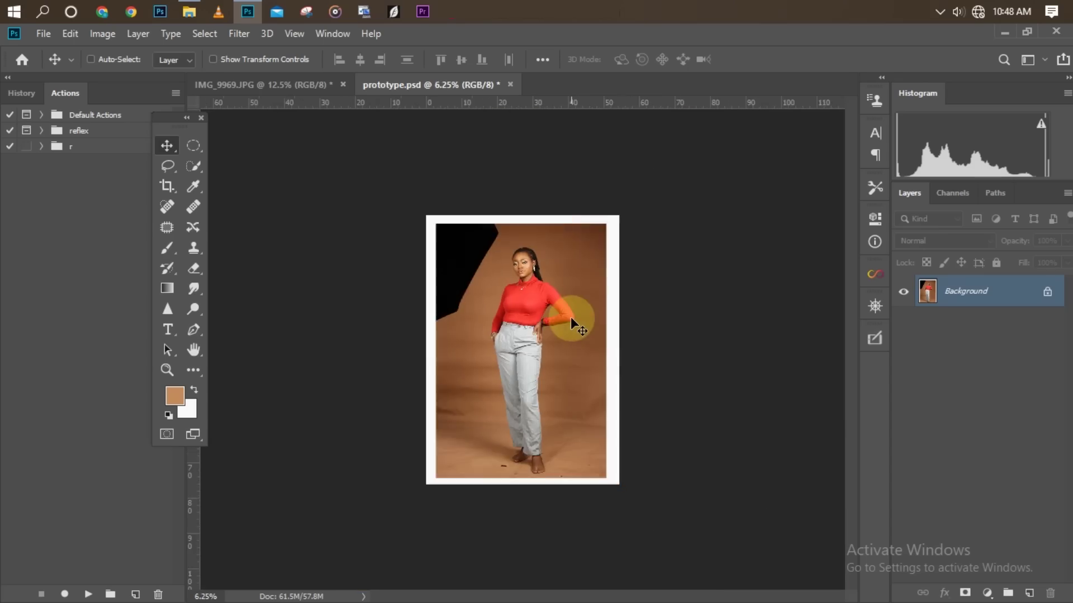
key(ctrl+minus)
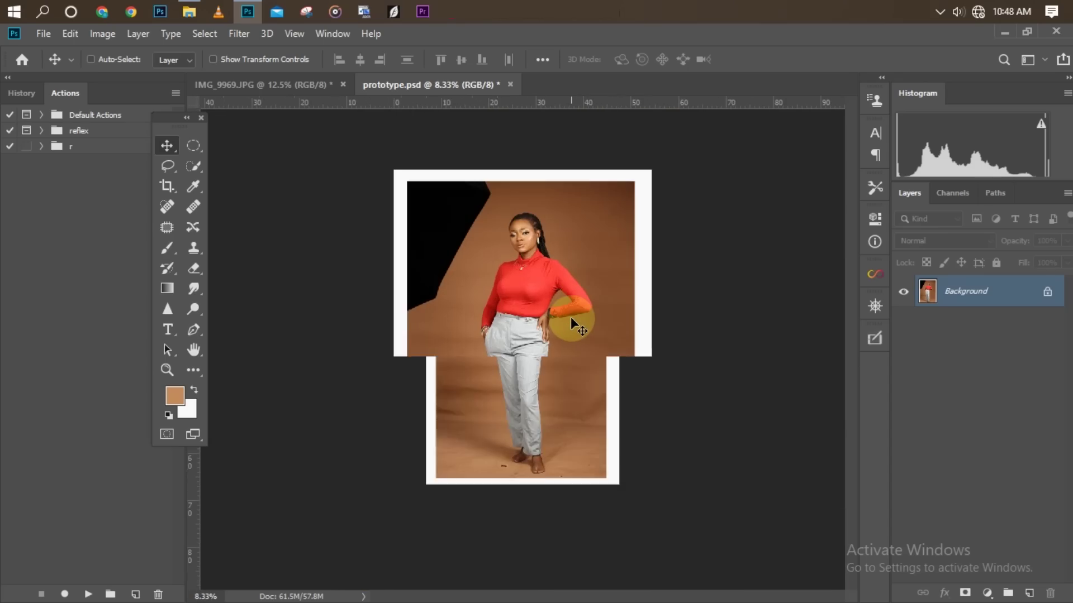
key(ctrl+j)
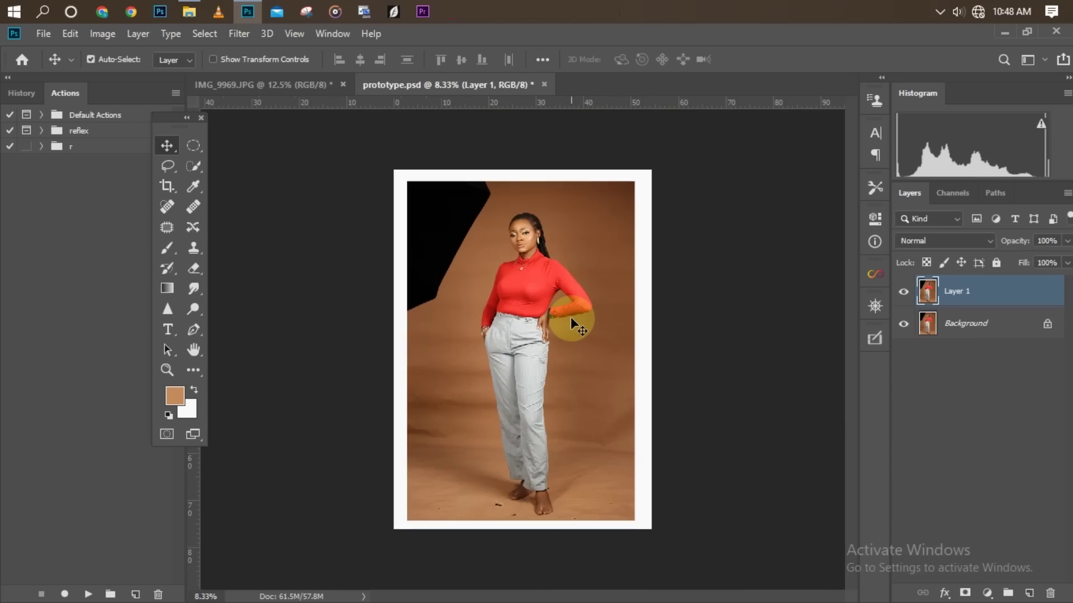
Switch from the Lasso tool to the Quick Selection tool for brush-style selecting.
key(ctrl+plus)
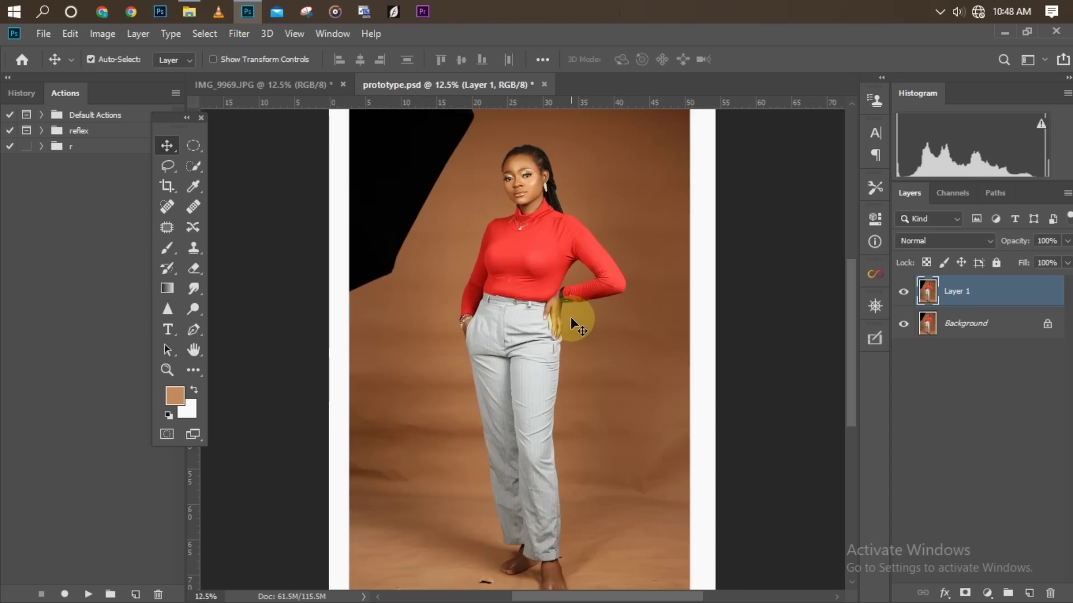
key(ctrl+minus)
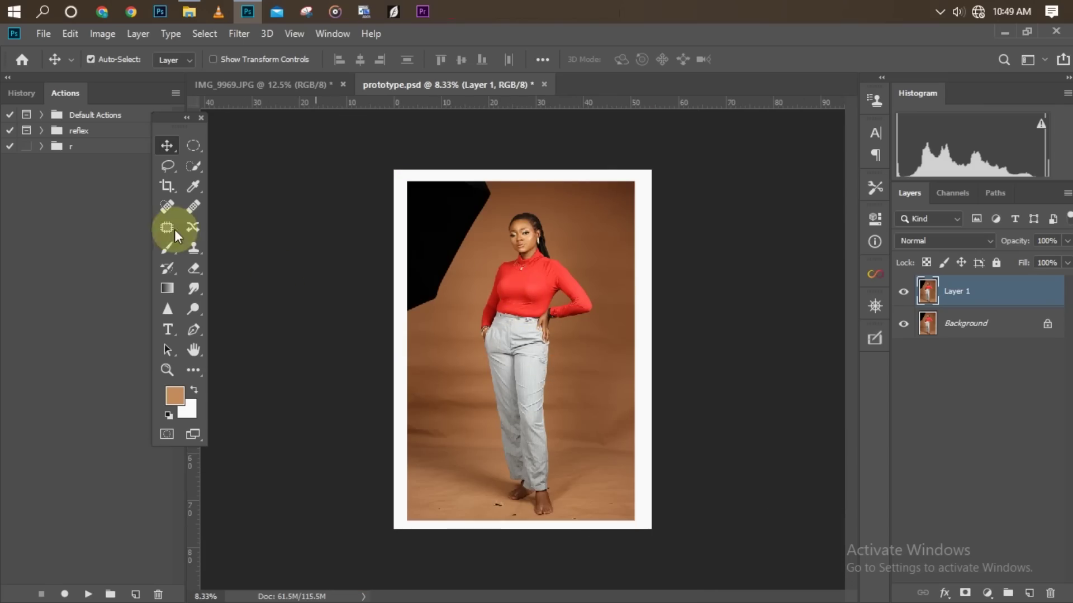
click(167, 166)
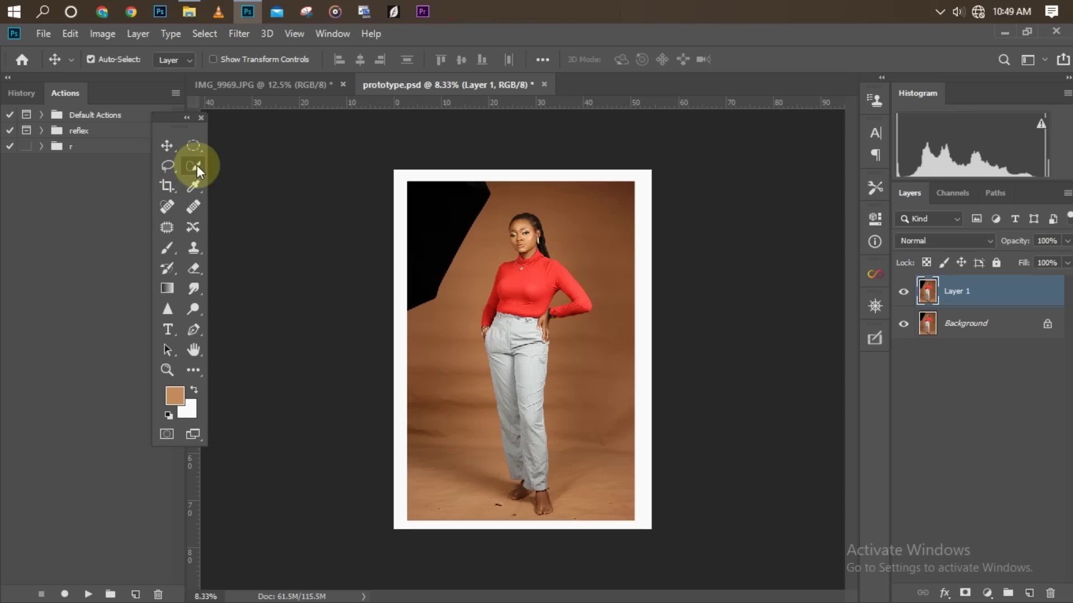
click(195, 166)
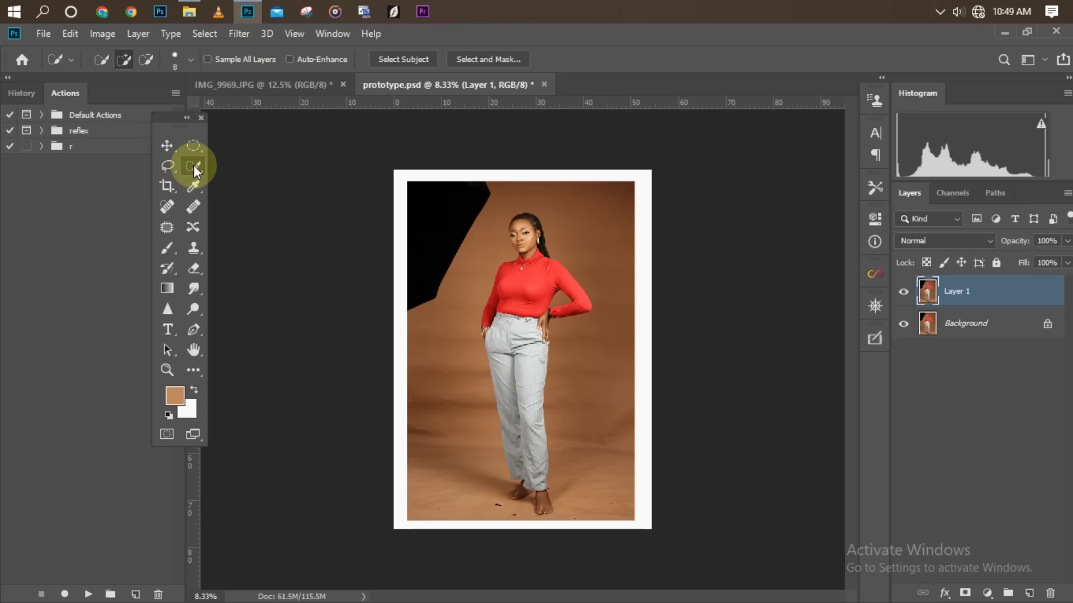
Auto-select the model as the subject and zoom in to inspect edges around her top and trousers.
click(403, 59)
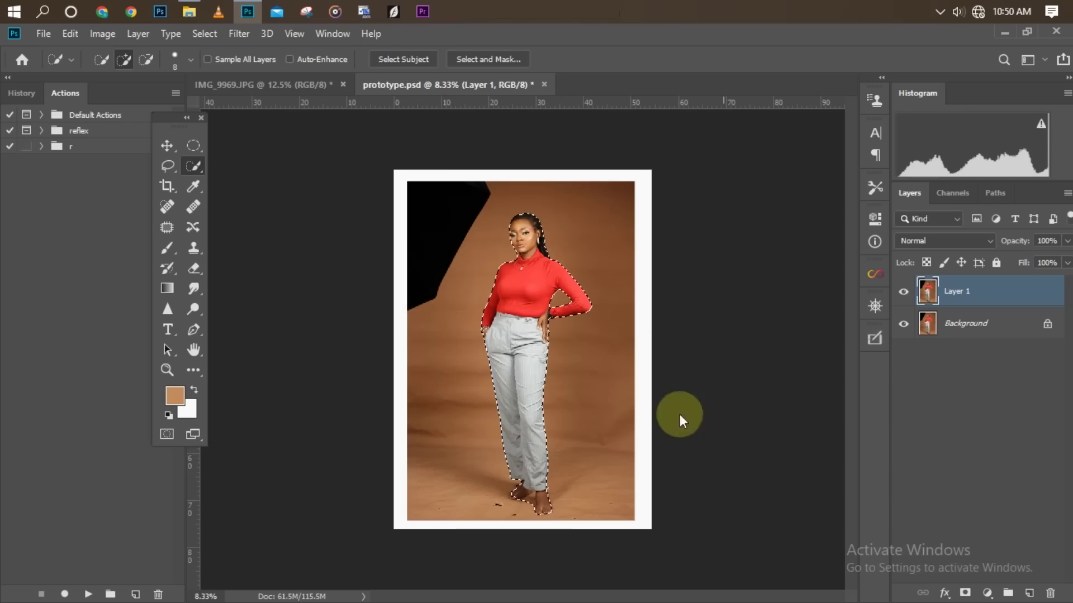
key(ctrl+plus)
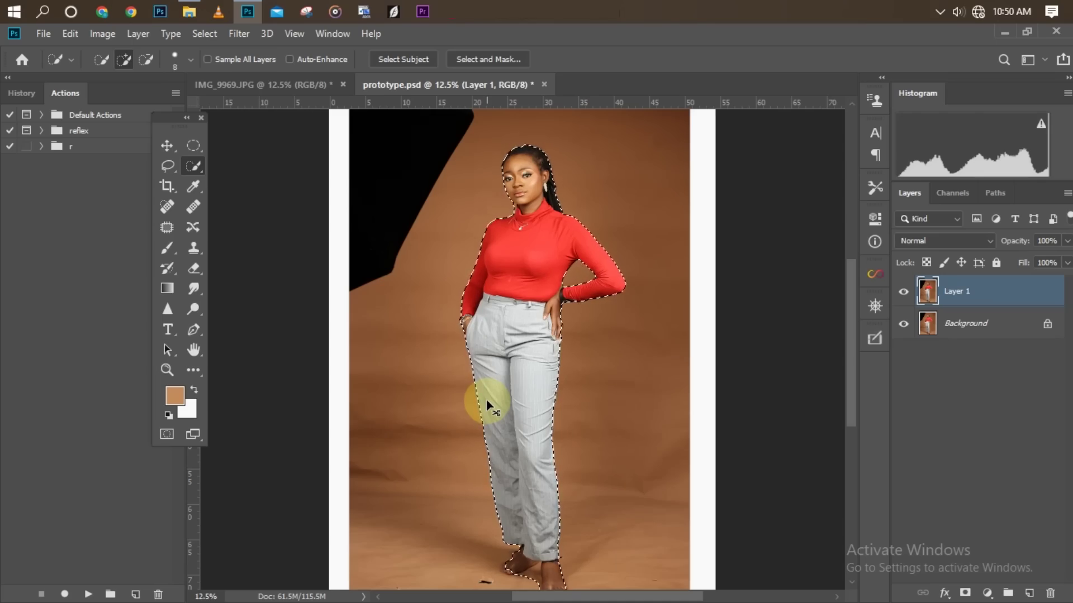
key(ctrl+plus)
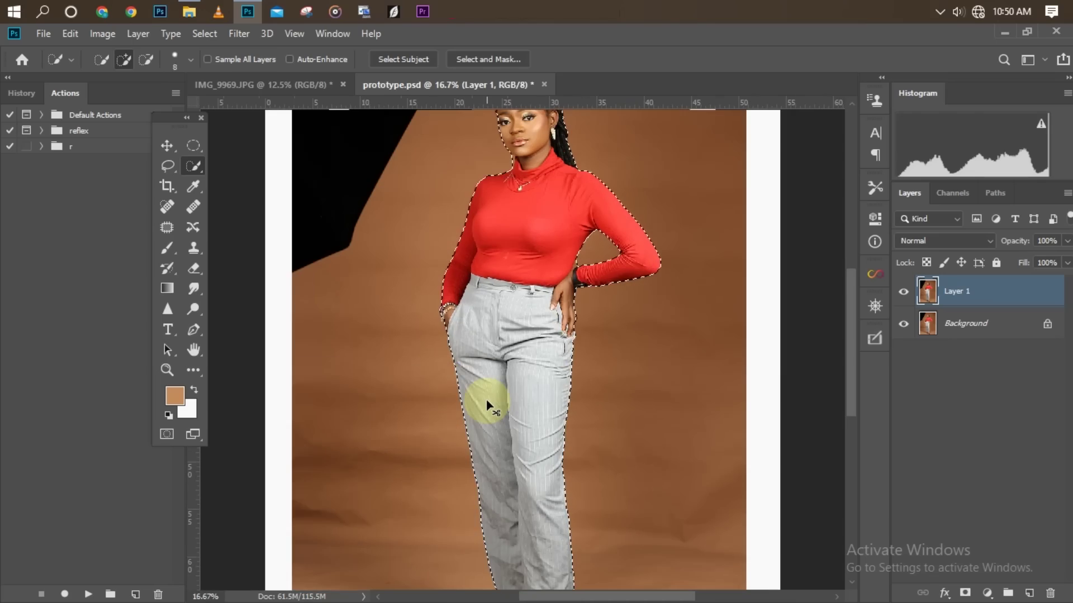
key(ctrl+minus)
key(ctrl+plus)
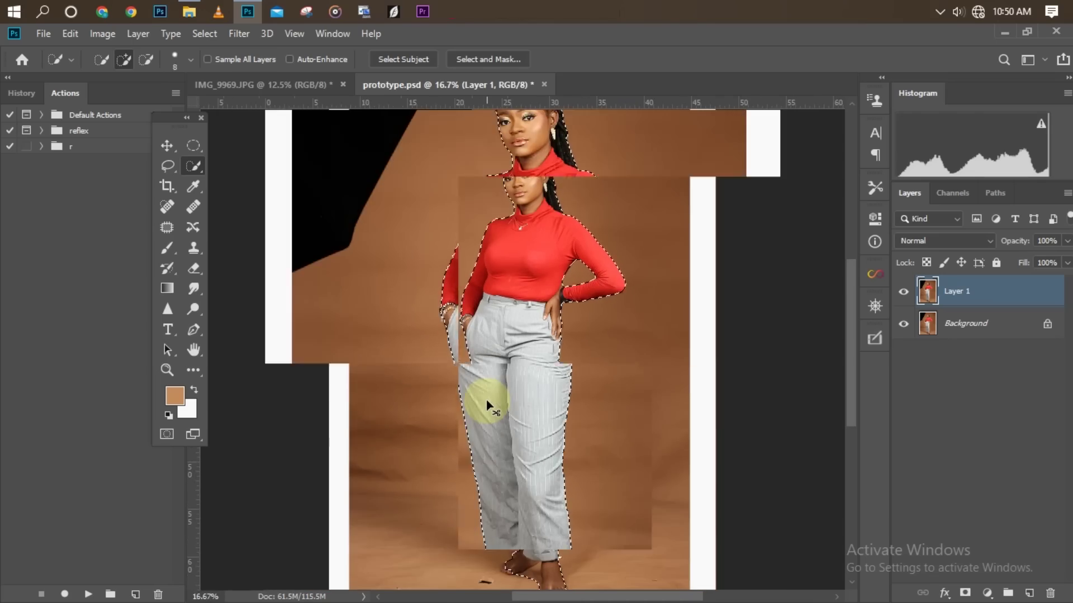
key(ctrl+plus)
key(ctrl+plus)
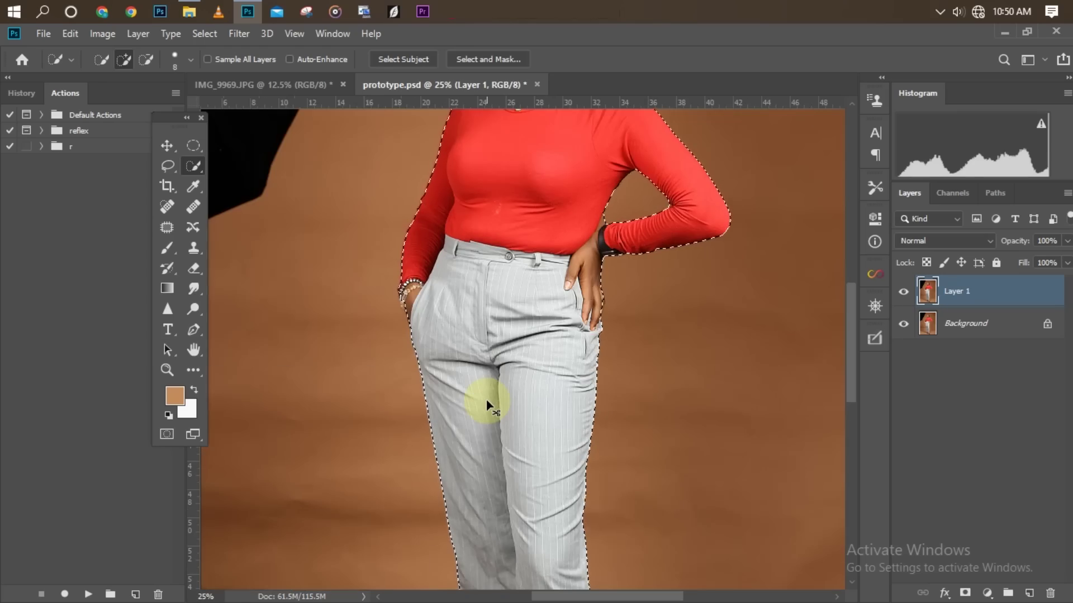
key(ctrl+minus)
key(ctrl+minus)
key(ctrl+plus)
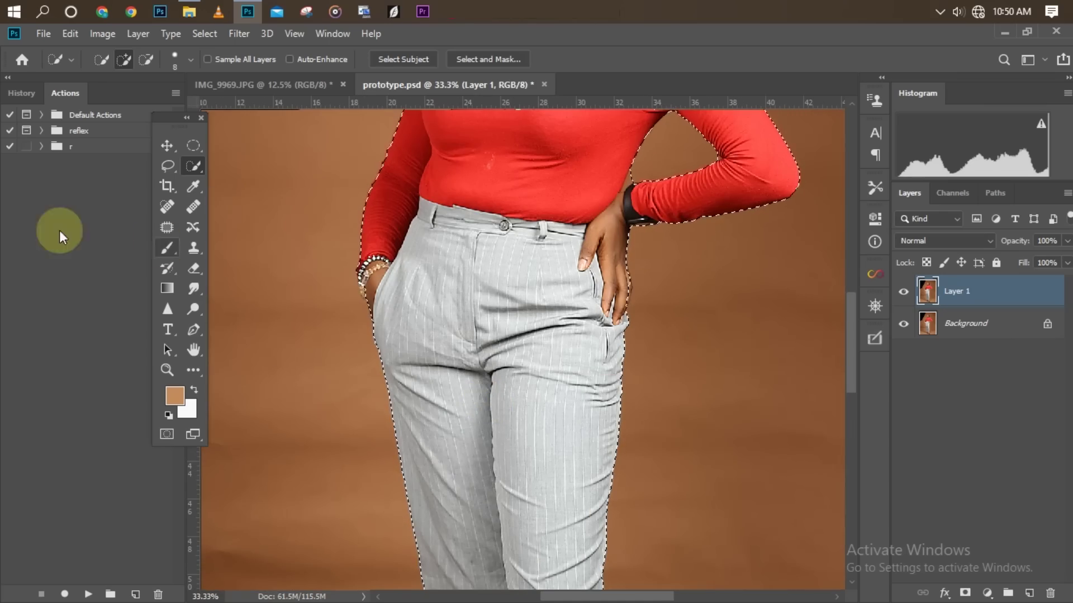
Choose the Polygonal Lasso tool and zoom in on the selection edge near her hand.
click(167, 165)
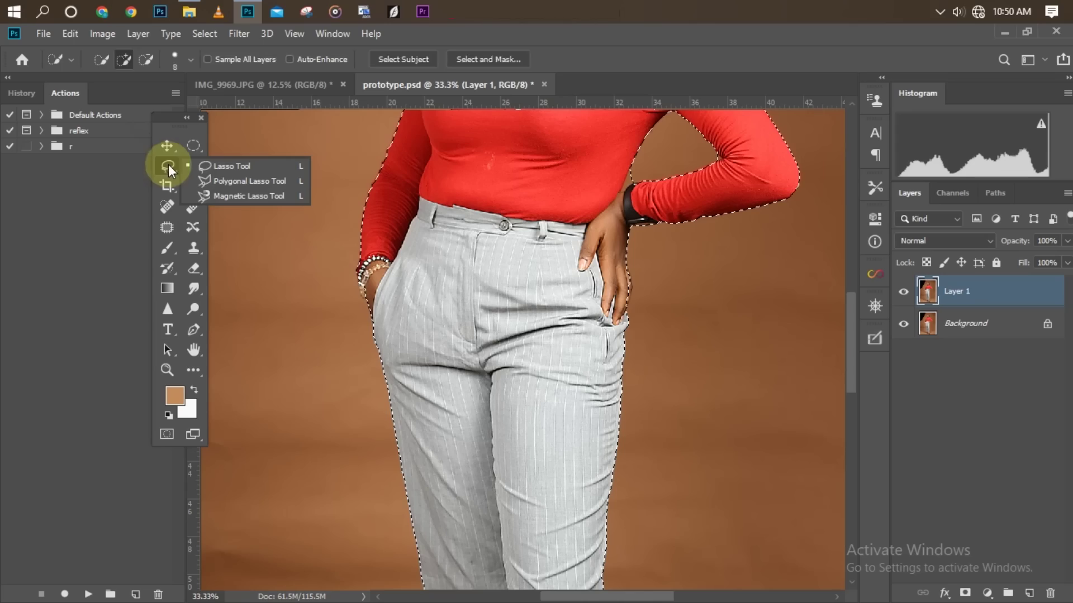
click(239, 182)
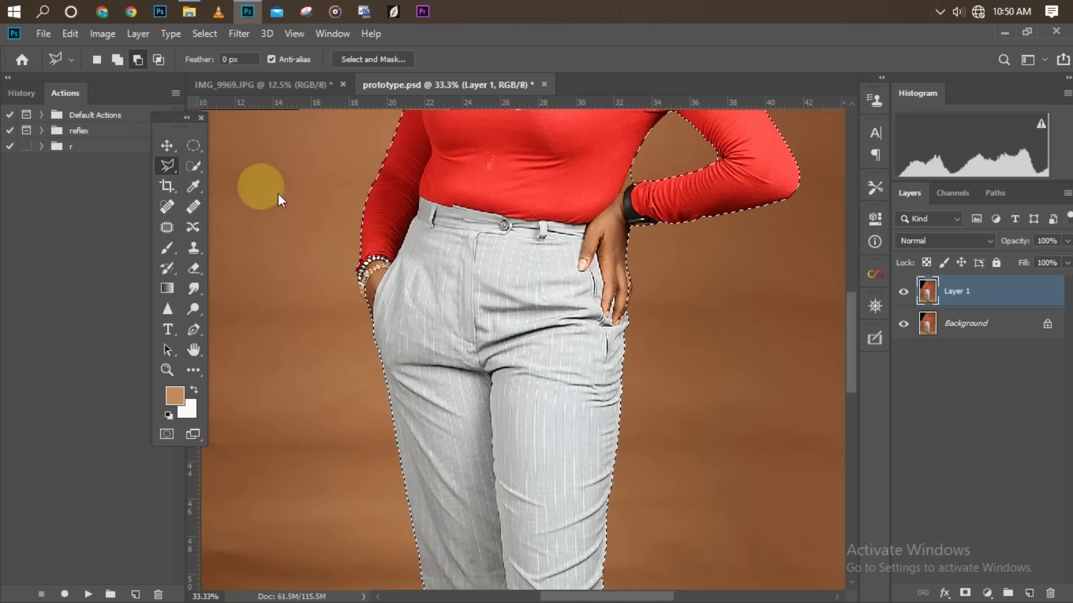
key(ctrl+plus)
key(ctrl+plus)
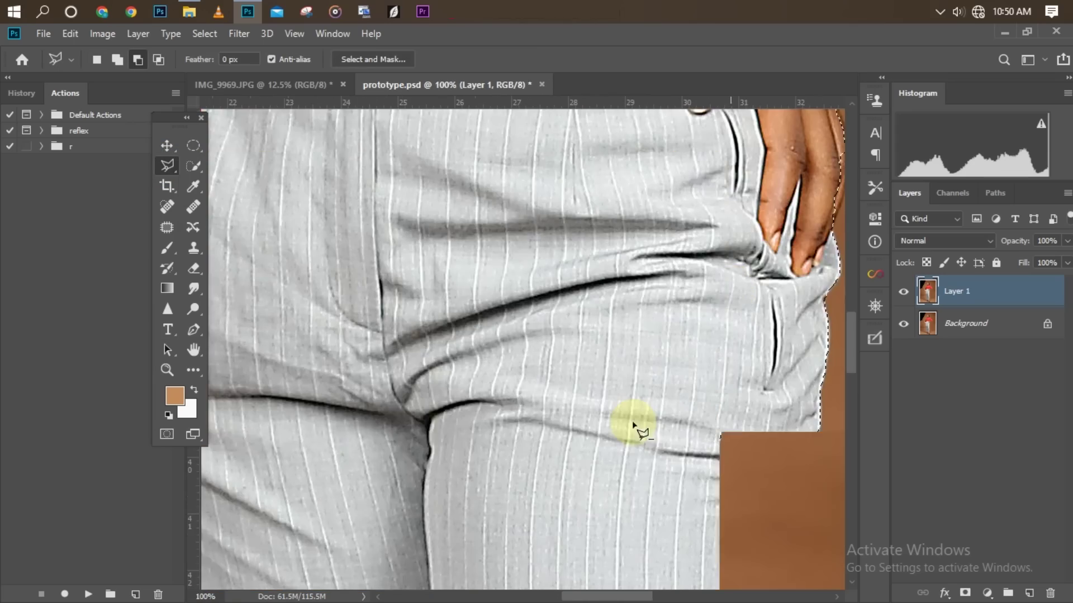
drag(614, 596, 655, 598)
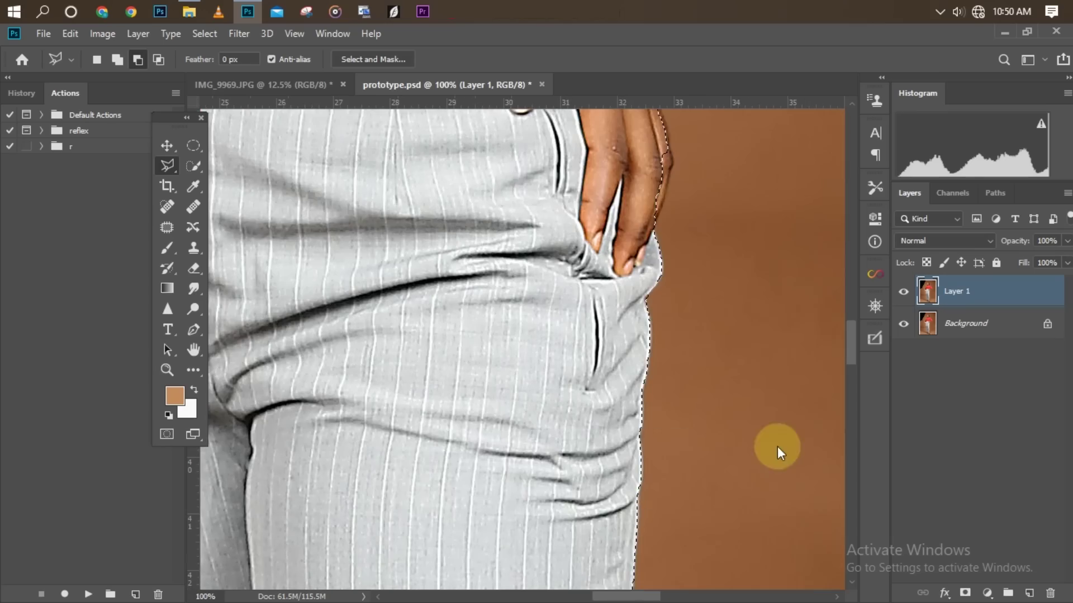
drag(853, 329, 853, 317)
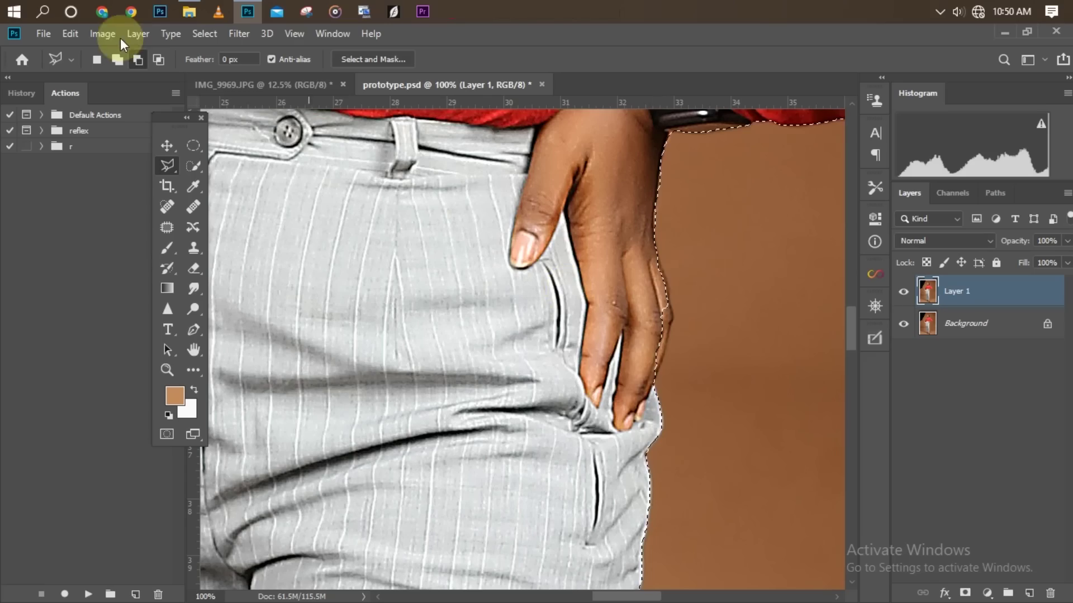
Add the fingers of the hand on her hip to the selection with a lasso outline.
click(118, 59)
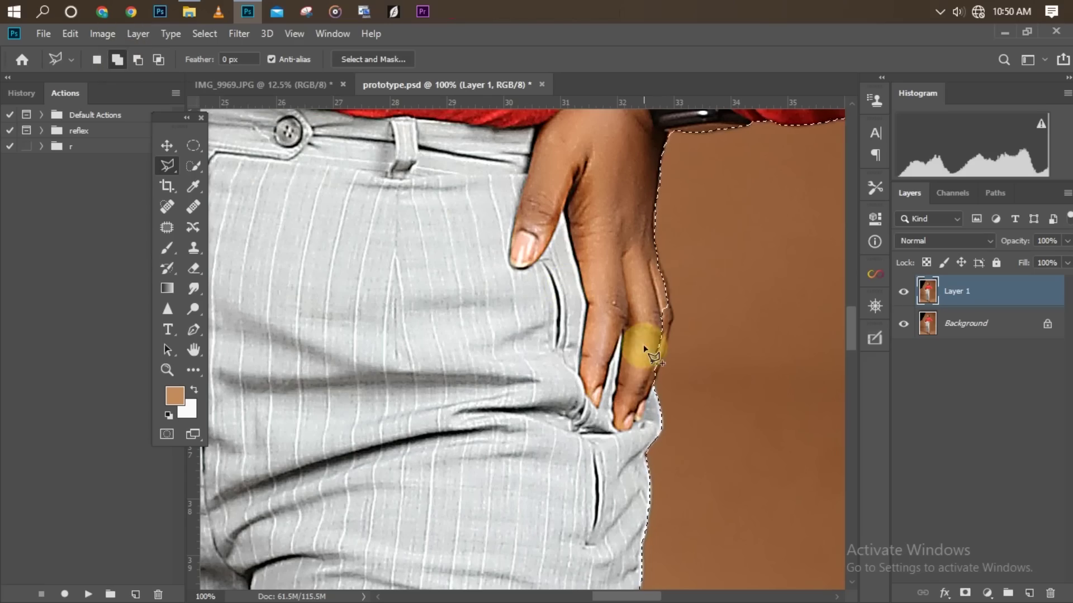
click(656, 381)
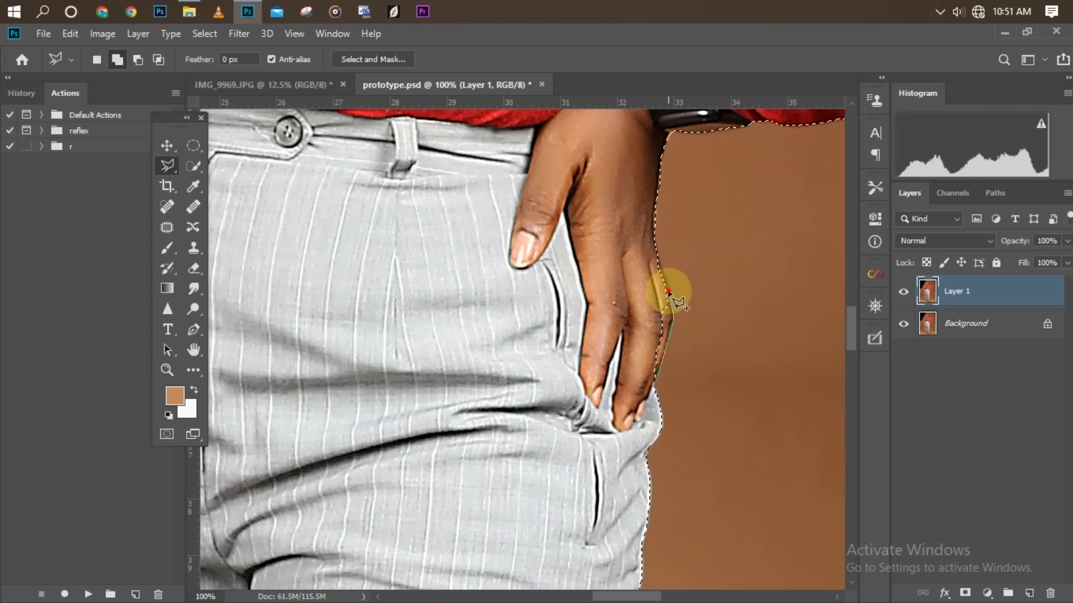
click(668, 293)
click(657, 256)
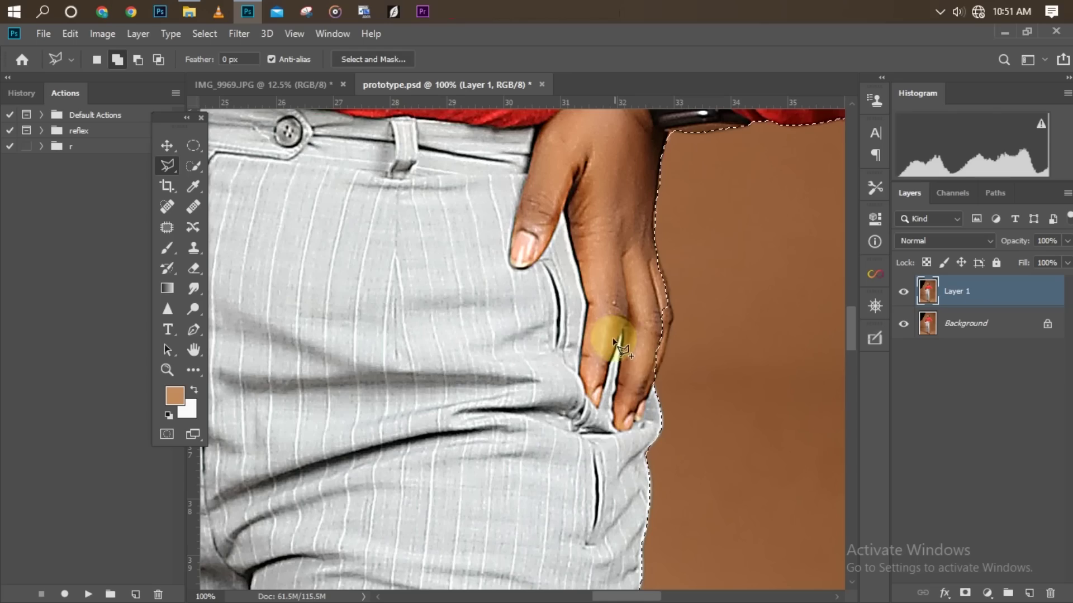
key(ctrl+minus)
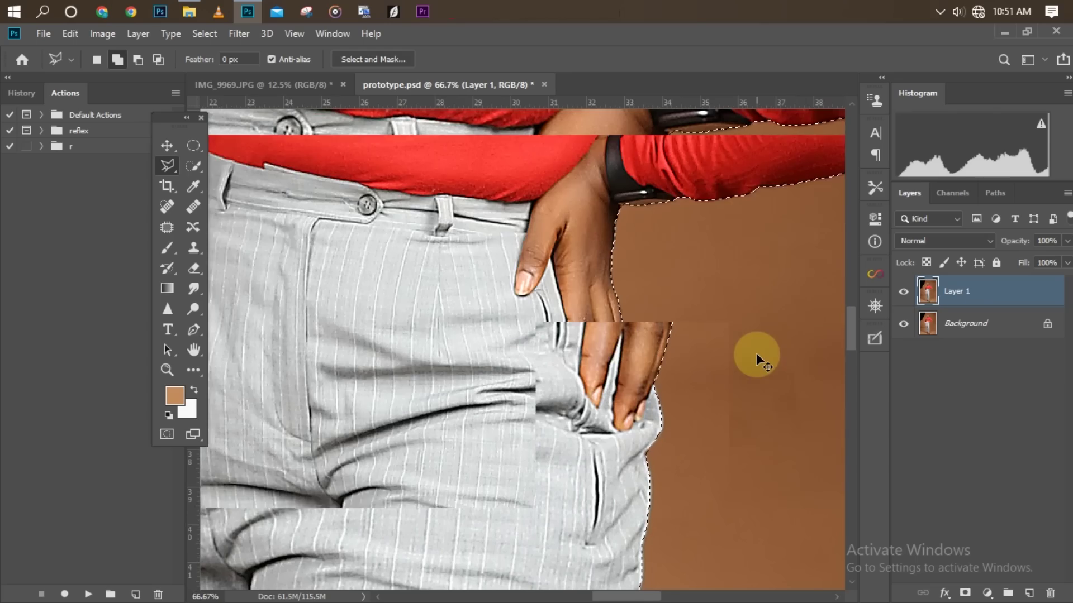
key(ctrl+minus)
key(ctrl+plus)
drag(854, 341, 853, 307)
scroll(856, 306, up, 1)
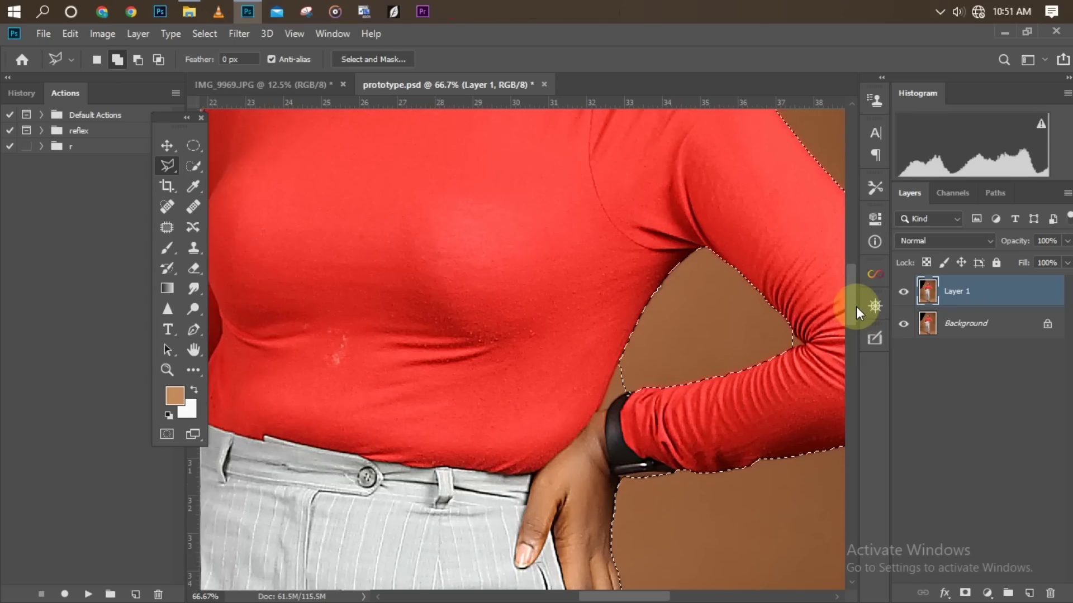
key(ctrl+plus)
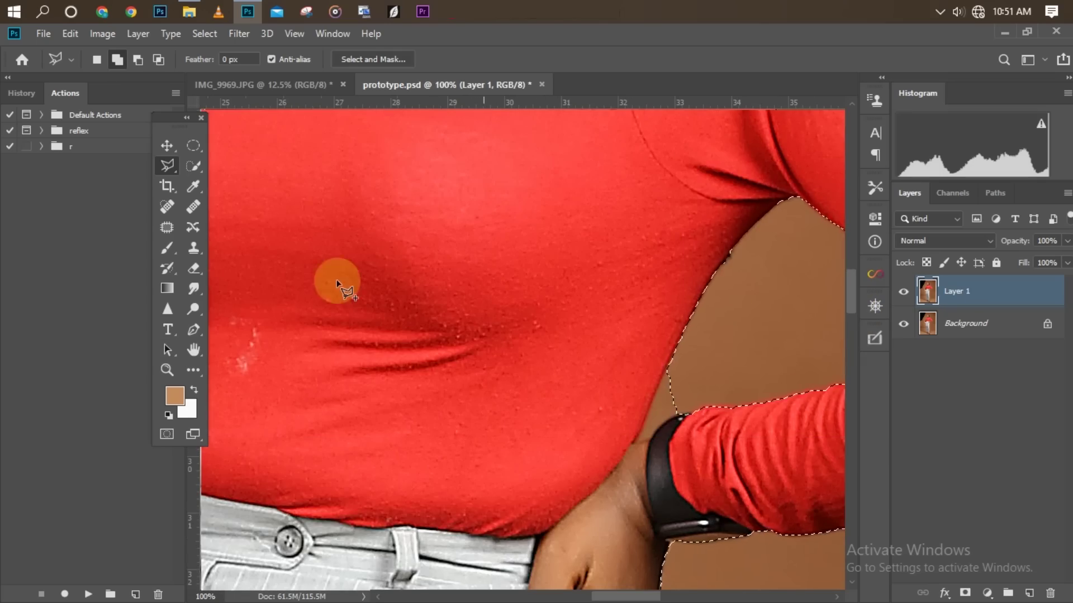
Subtract the background gap between her arm and waist, up to the elbow, from the selection.
click(138, 61)
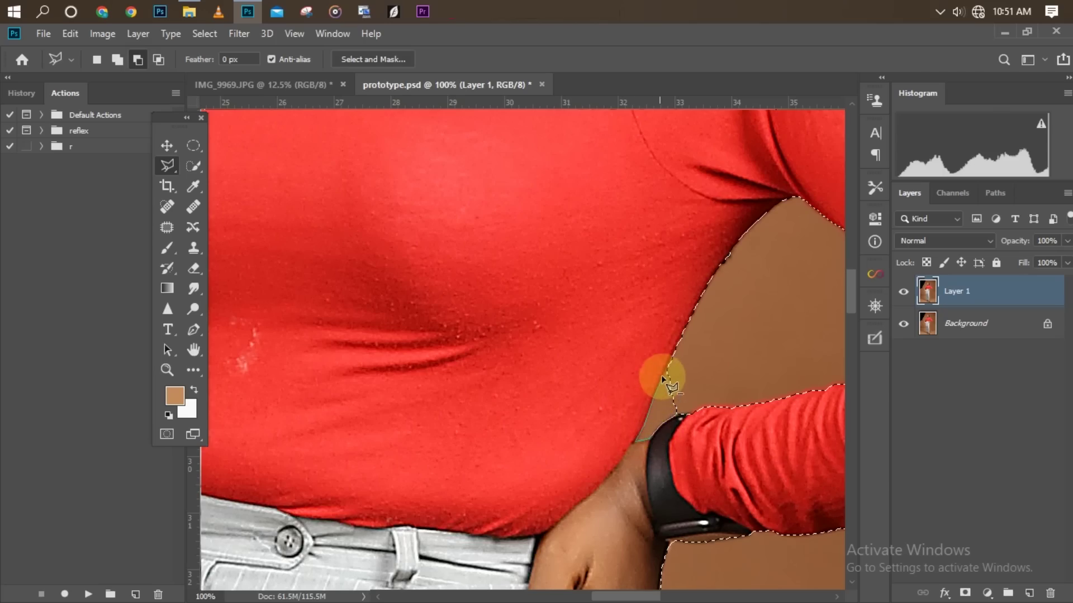
click(678, 360)
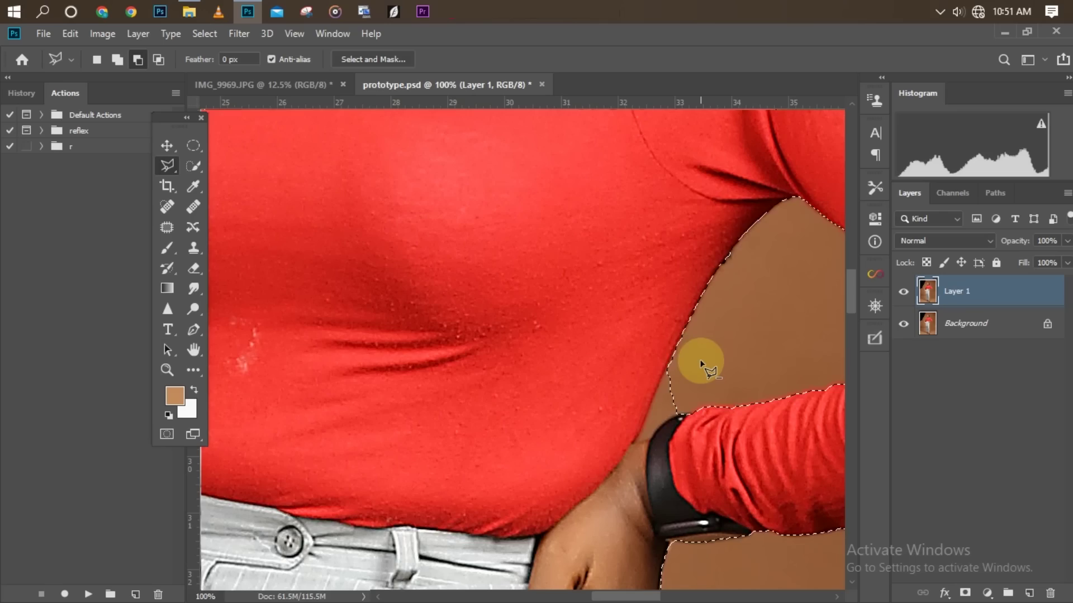
key(ctrl+minus)
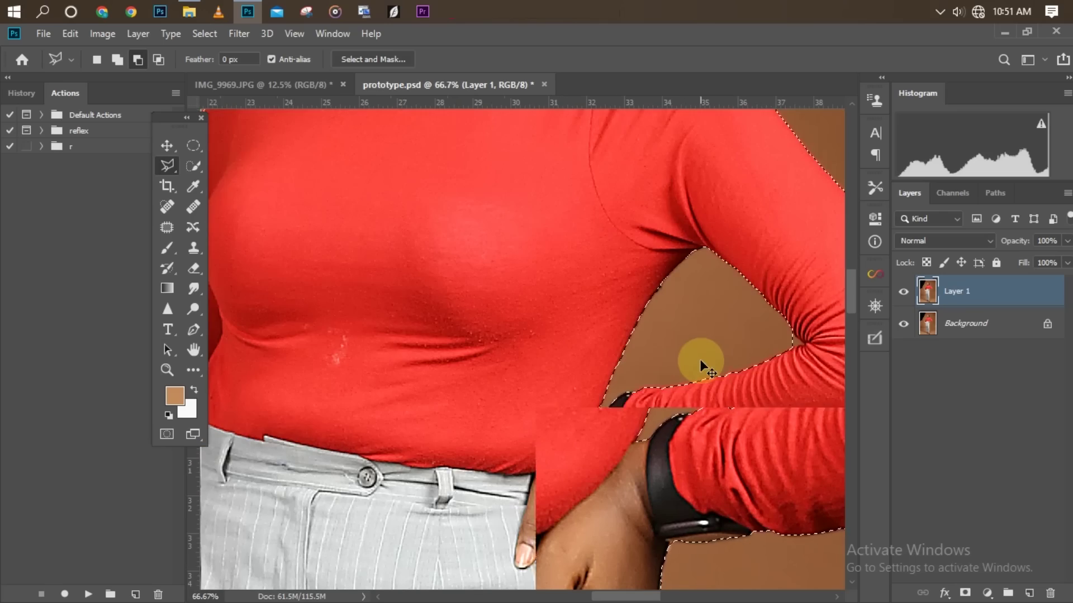
click(800, 347)
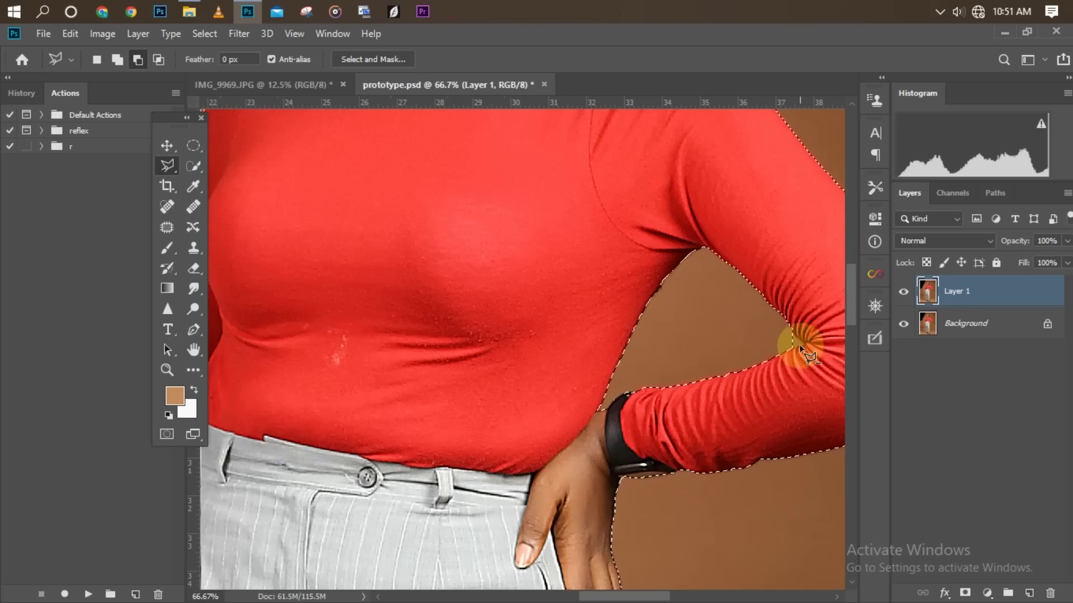
key(ctrl+plus)
drag(632, 596, 663, 597)
click(635, 347)
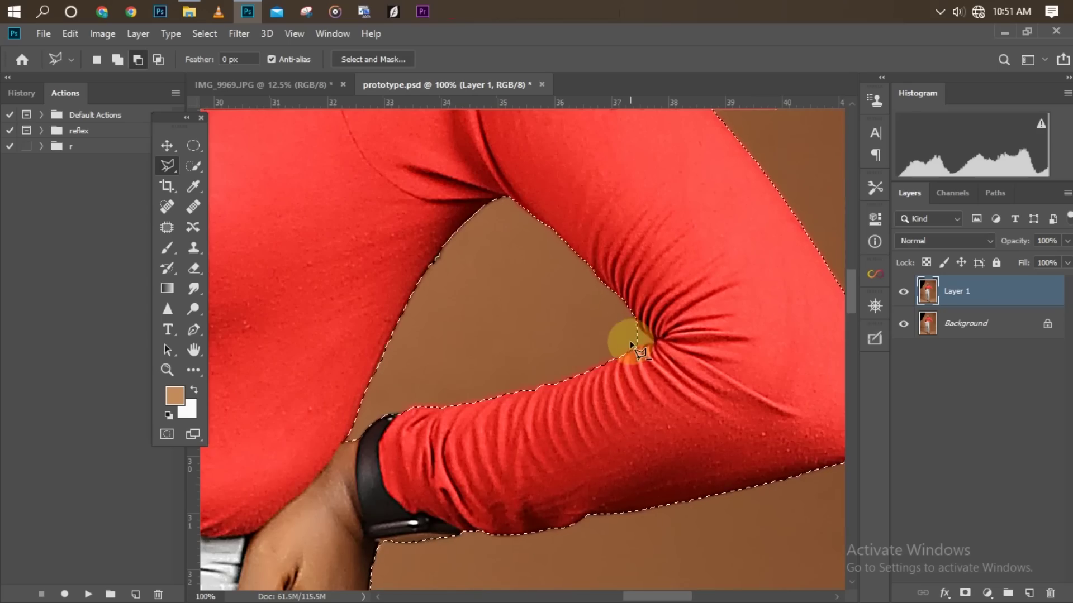
click(645, 346)
click(652, 347)
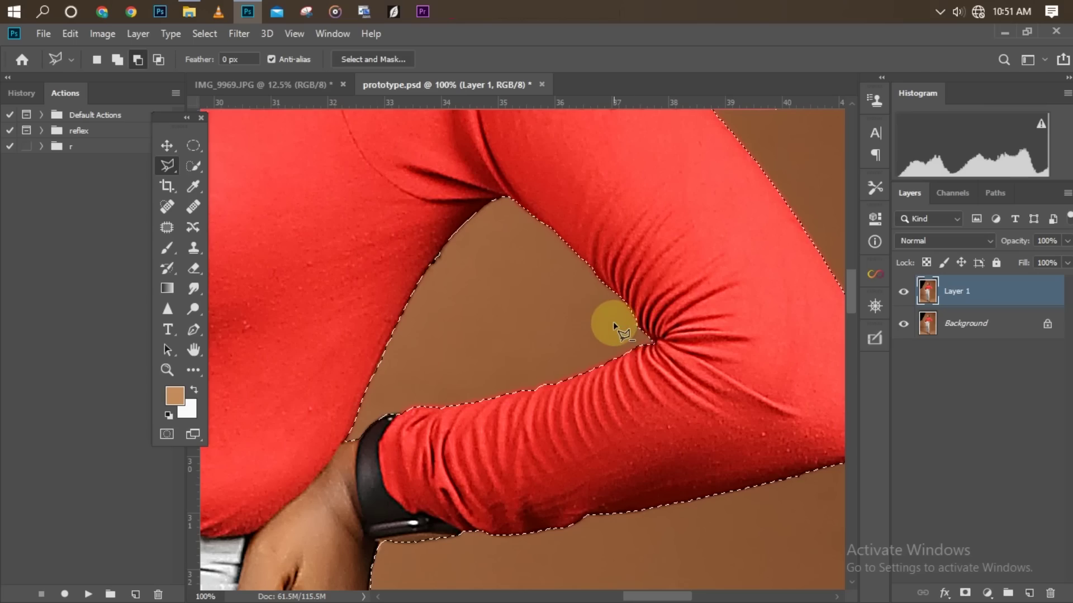
key(ctrl+minus)
key(ctrl+minus)
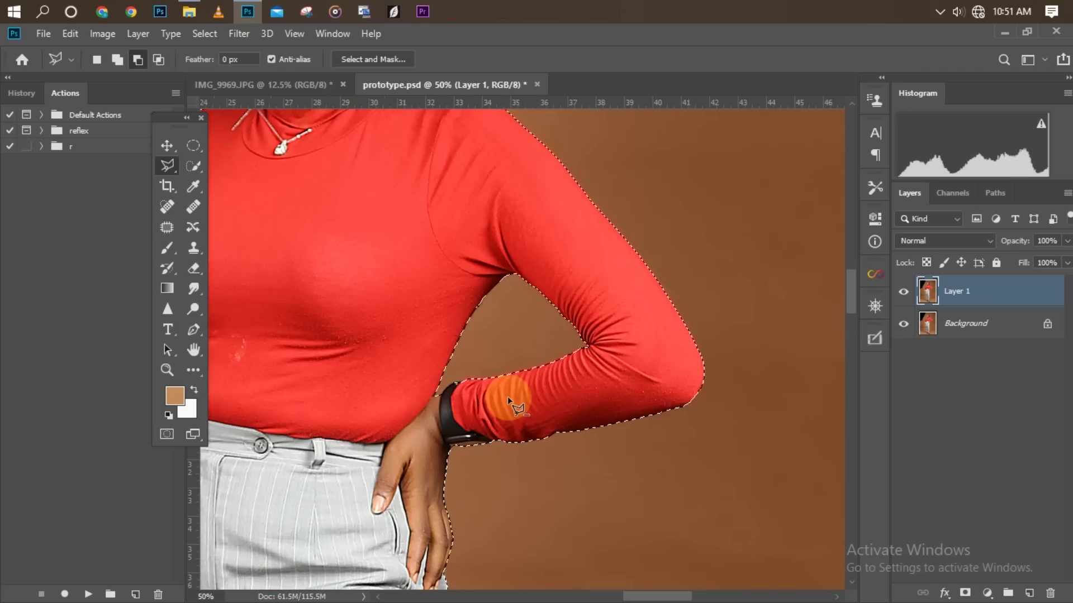
At 66.7% zoom, place Polygonal Lasso points to trim the selection along the jaw and neck.
drag(646, 594, 596, 596)
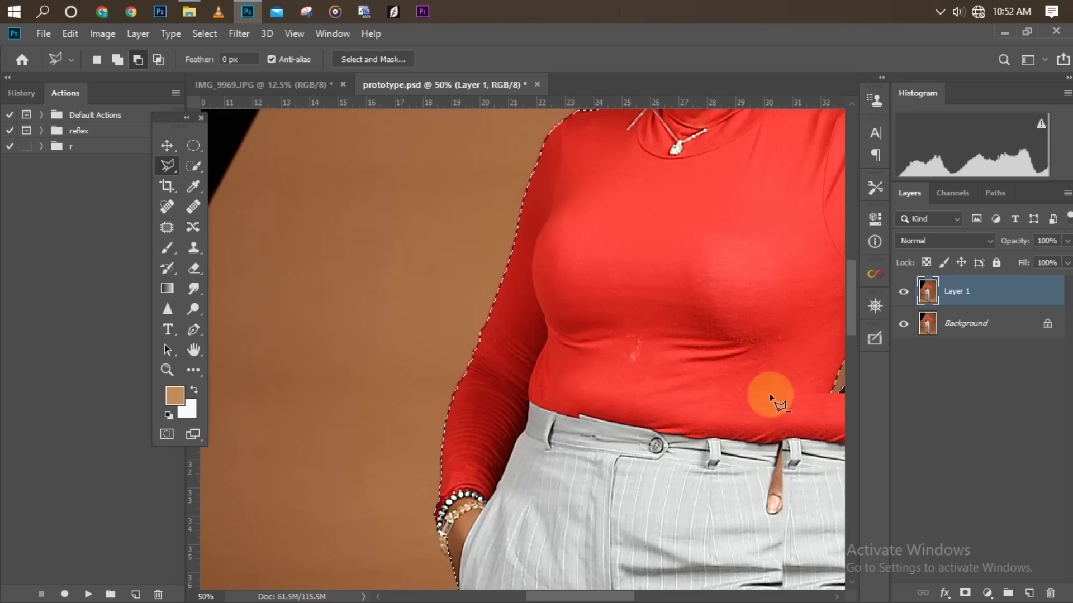
drag(852, 317, 856, 279)
key(ctrl+plus)
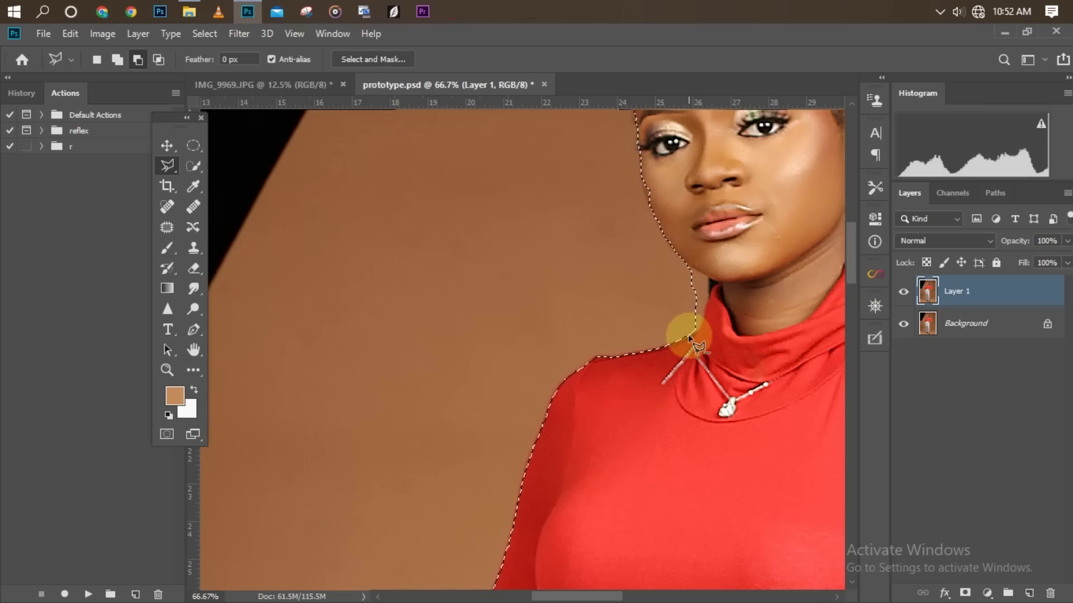
click(707, 298)
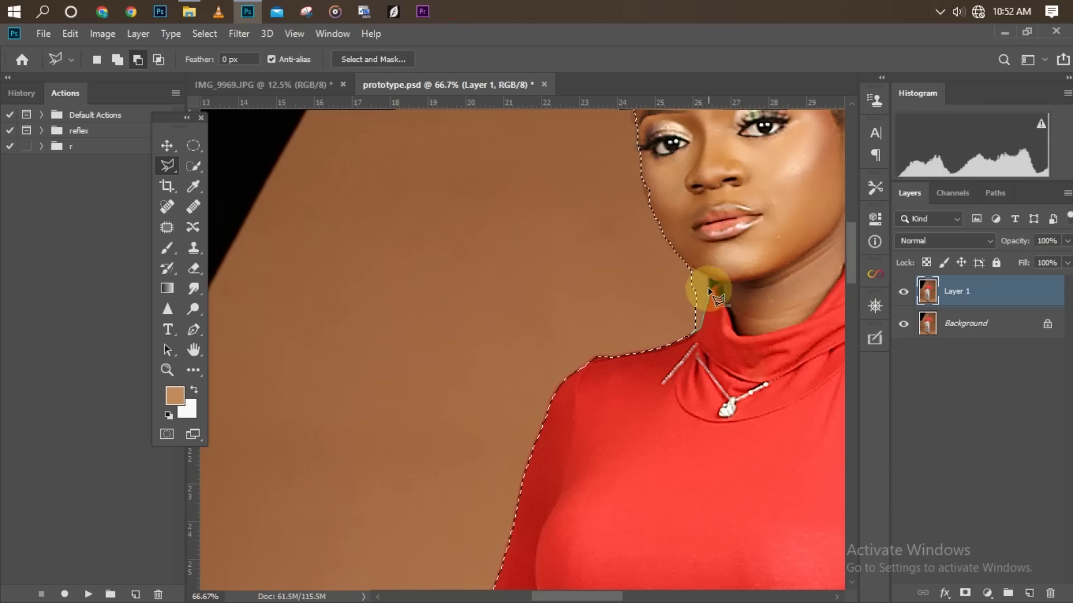
click(688, 267)
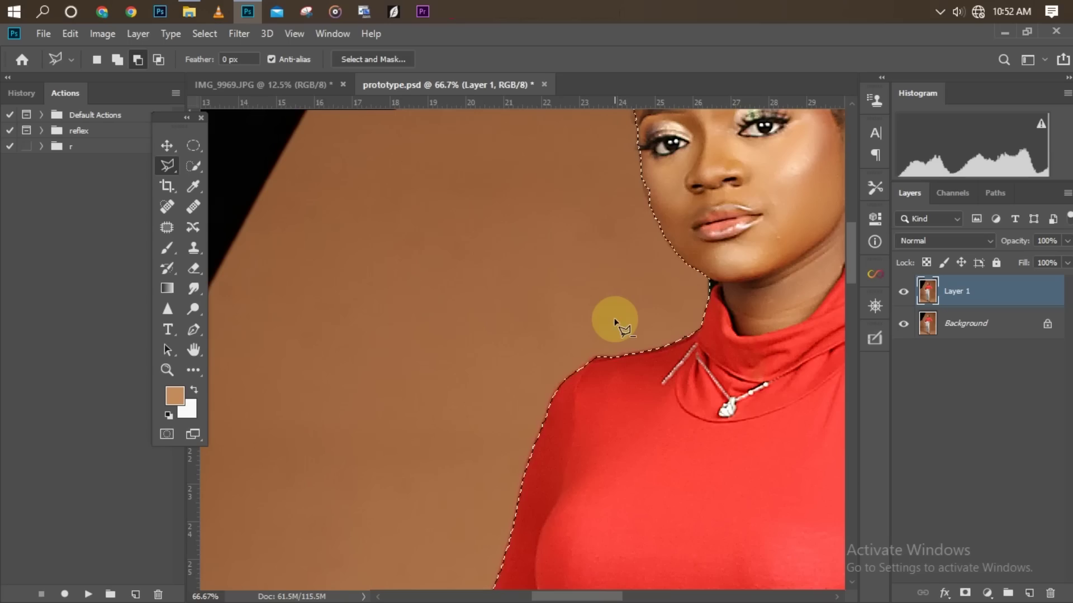
key(ctrl+plus)
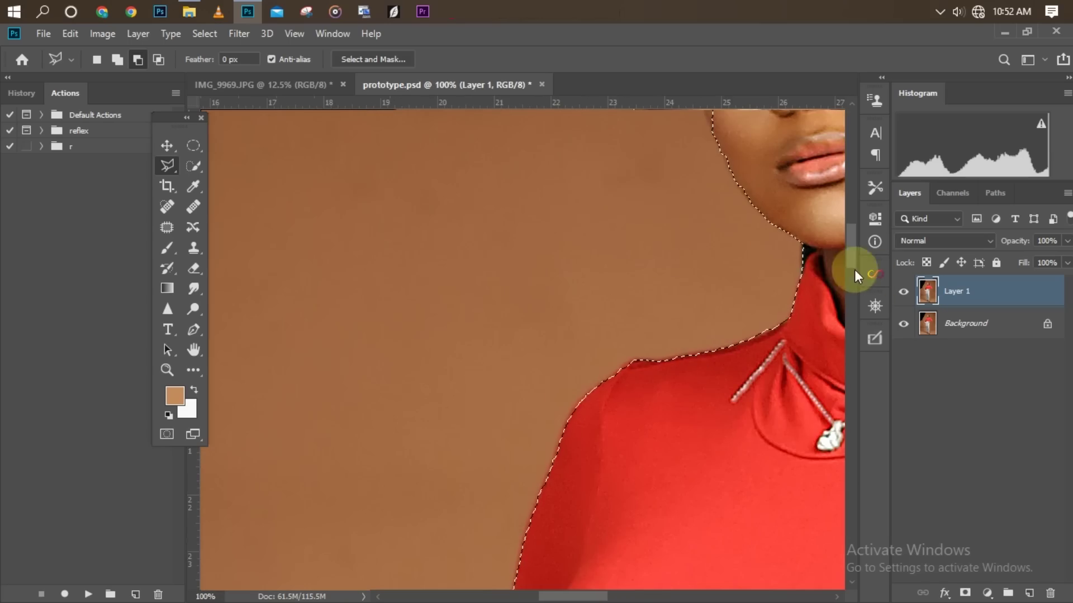
At 100% zoom, add to the selection with a lasso outline along the cheek edge.
scroll(853, 233, up, 5)
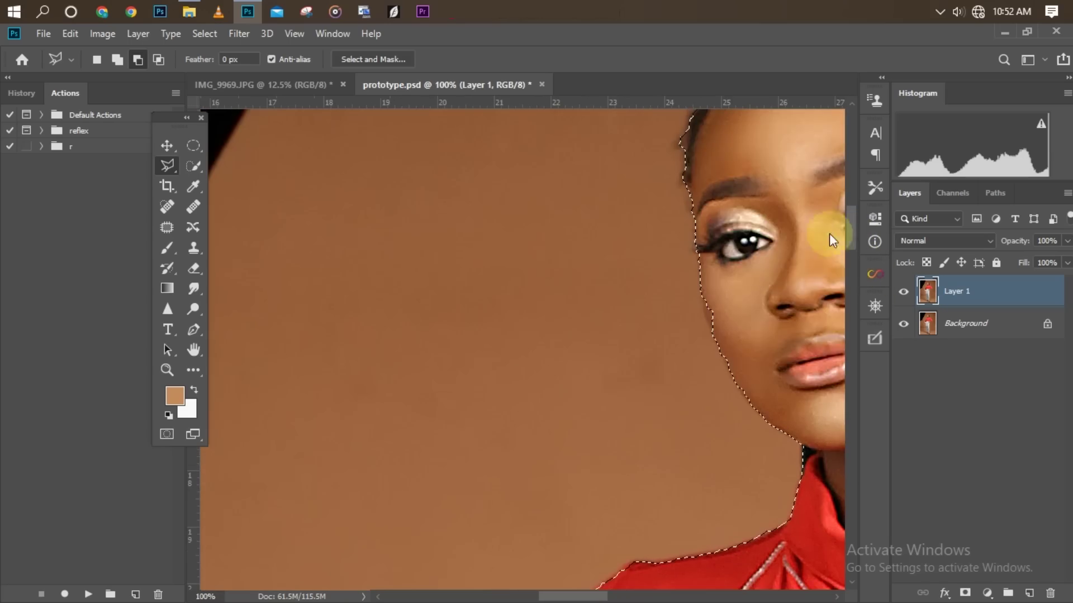
key(ctrl+plus)
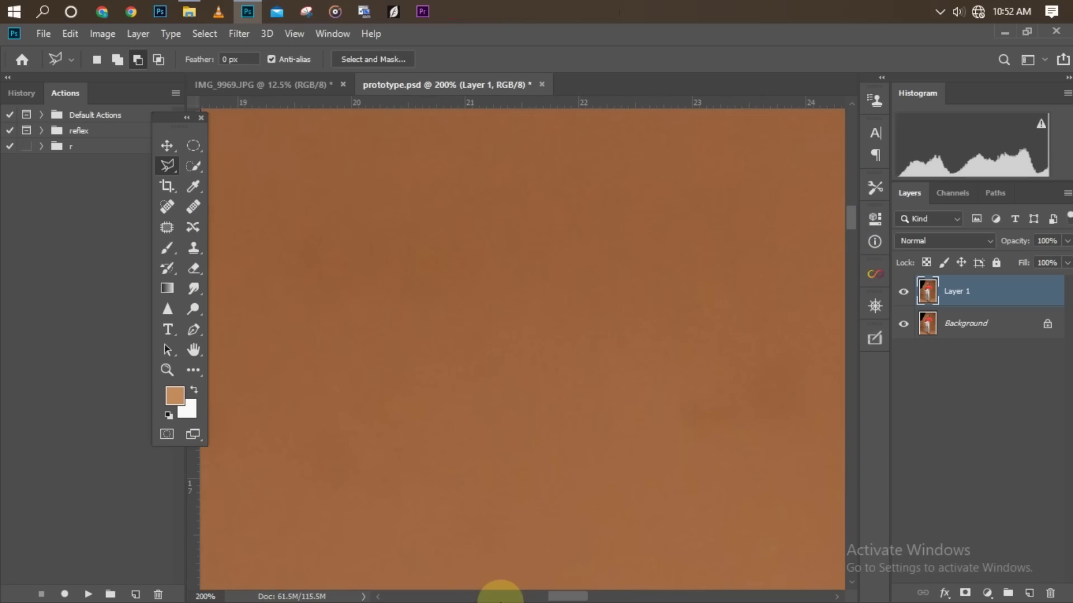
key(ctrl+minus)
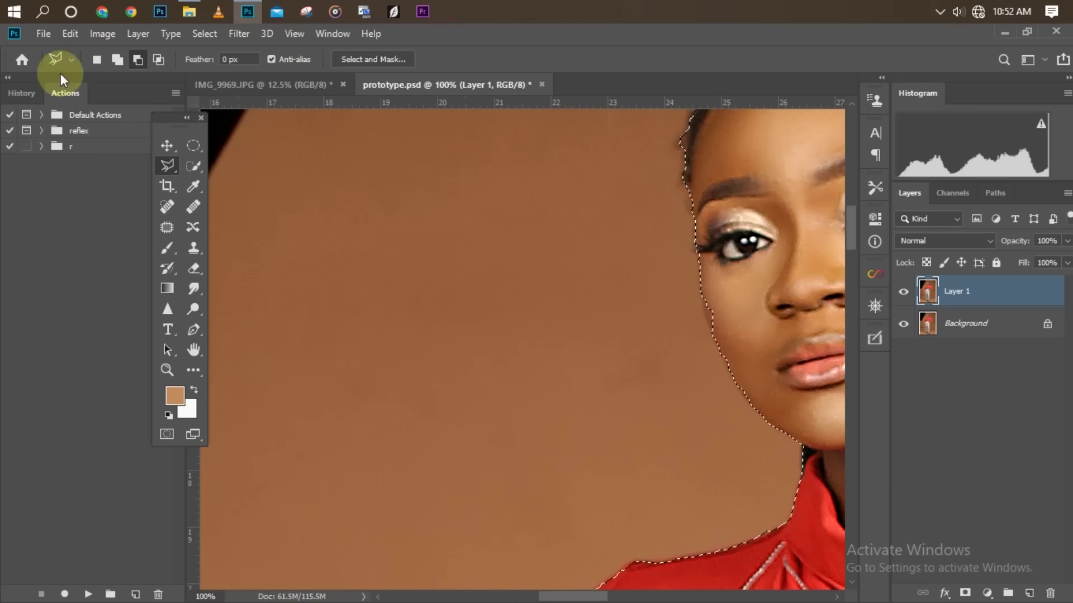
click(113, 58)
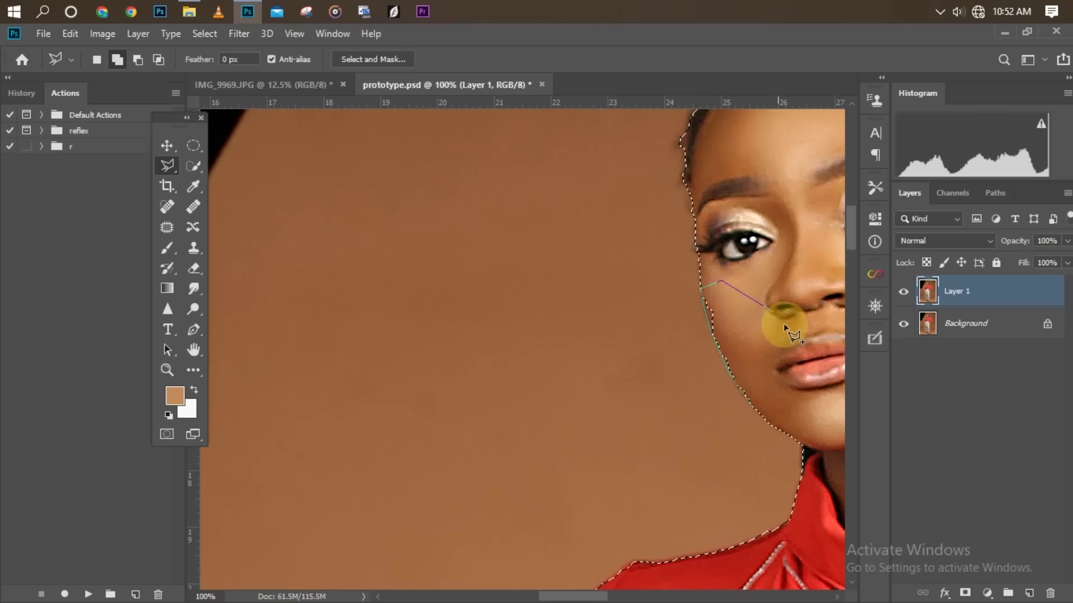
key(ctrl+minus)
key(ctrl+minus)
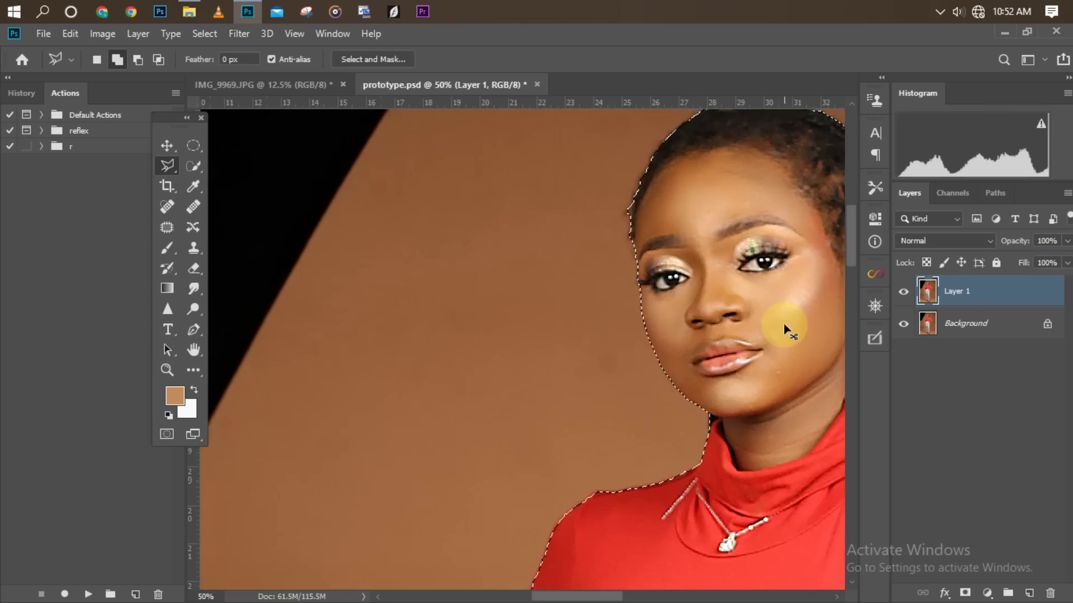
key(ctrl+minus)
key(ctrl+minus)
key(ctrl+minus)
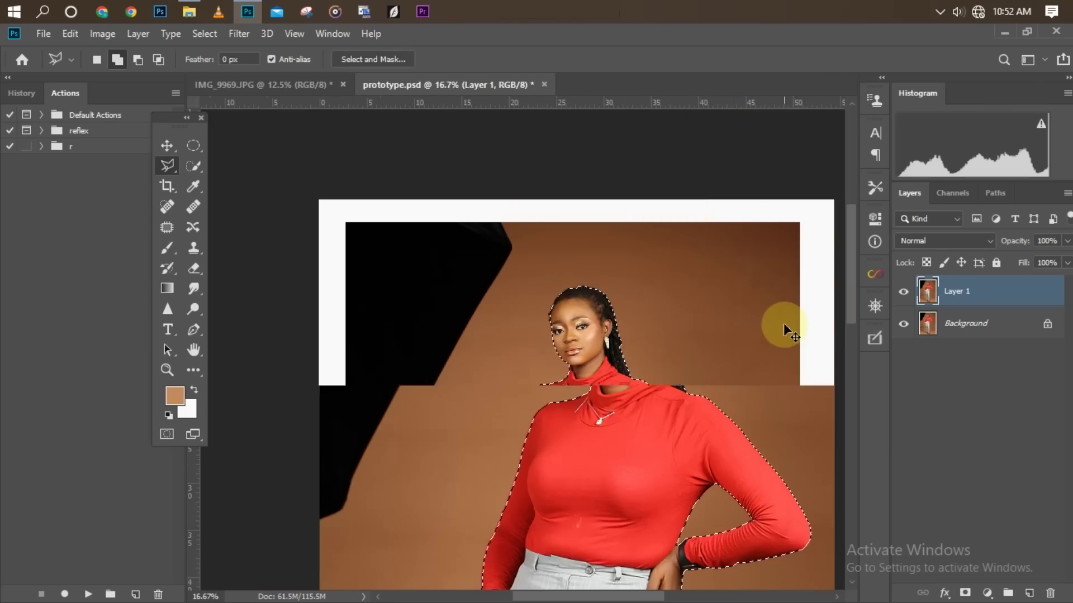
Scroll down to the model's bare feet and magnify them to check the selection edge.
key(ctrl+plus)
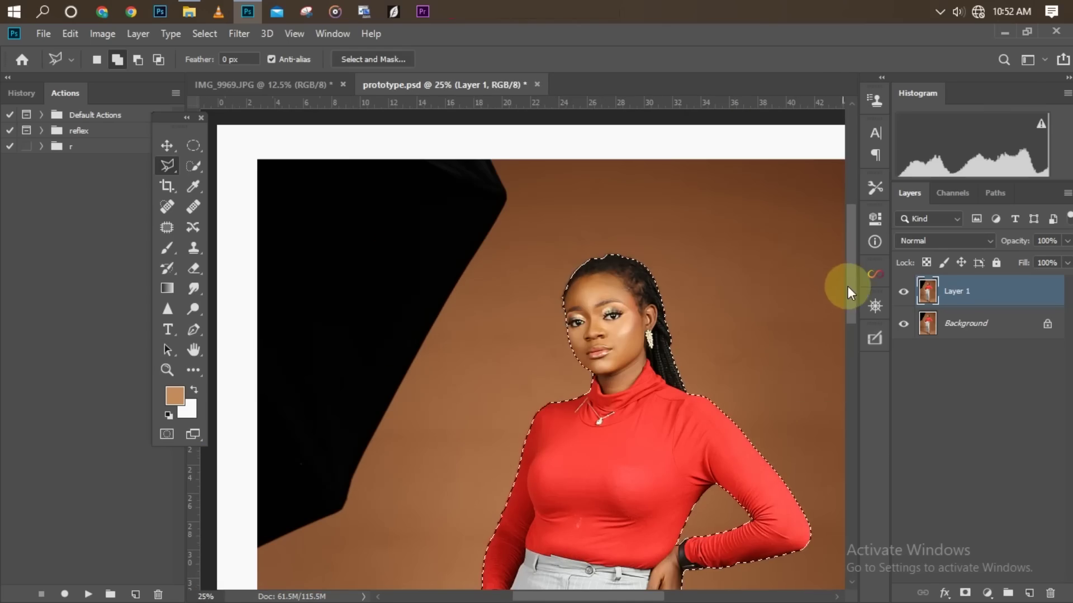
scroll(850, 317, down, 3)
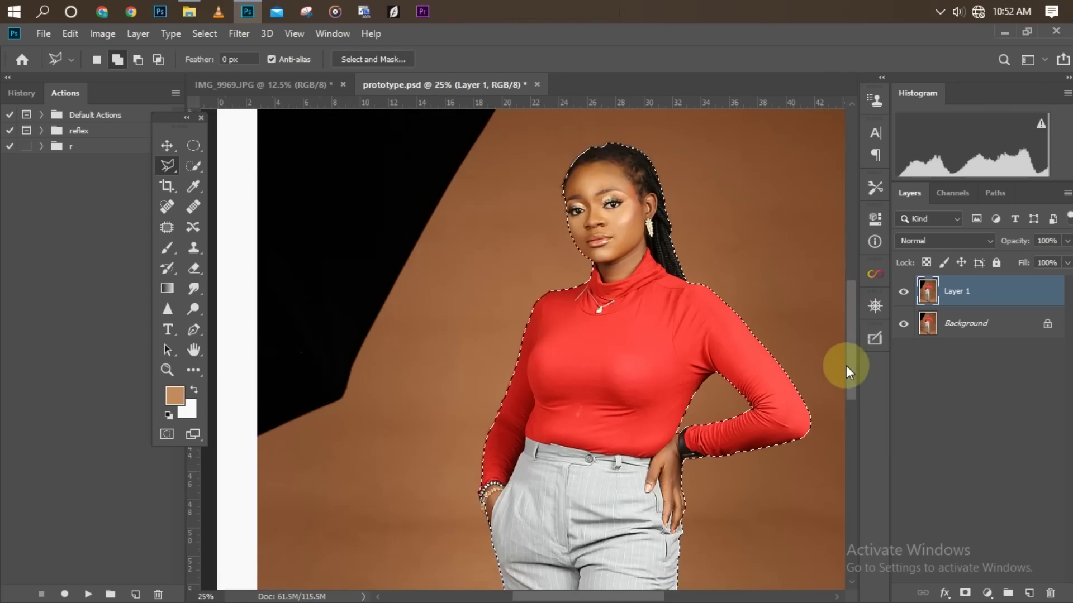
scroll(846, 365, down, 10)
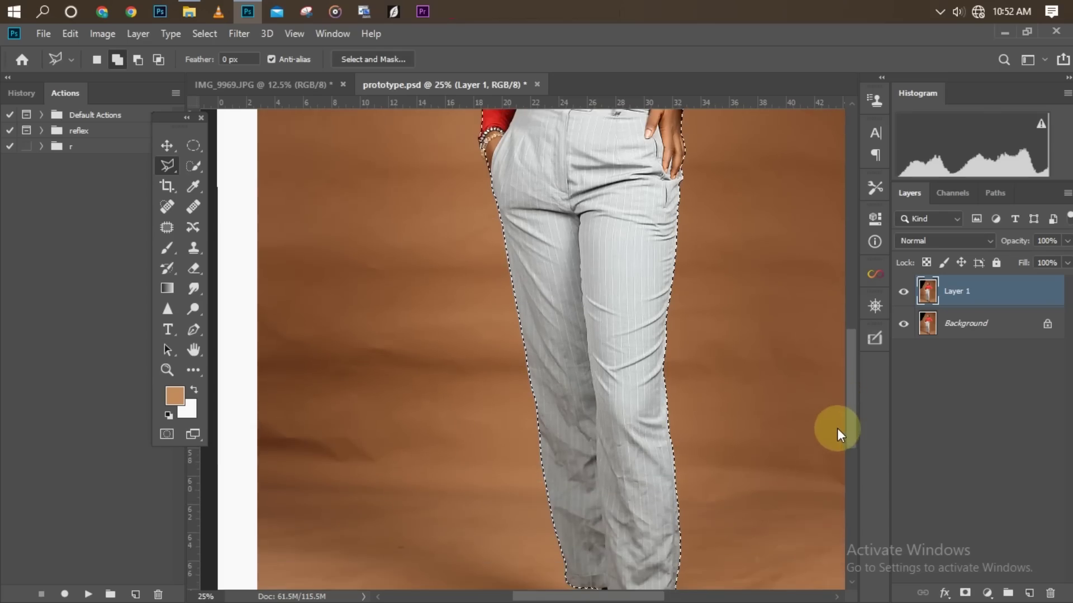
scroll(837, 433, down, 6)
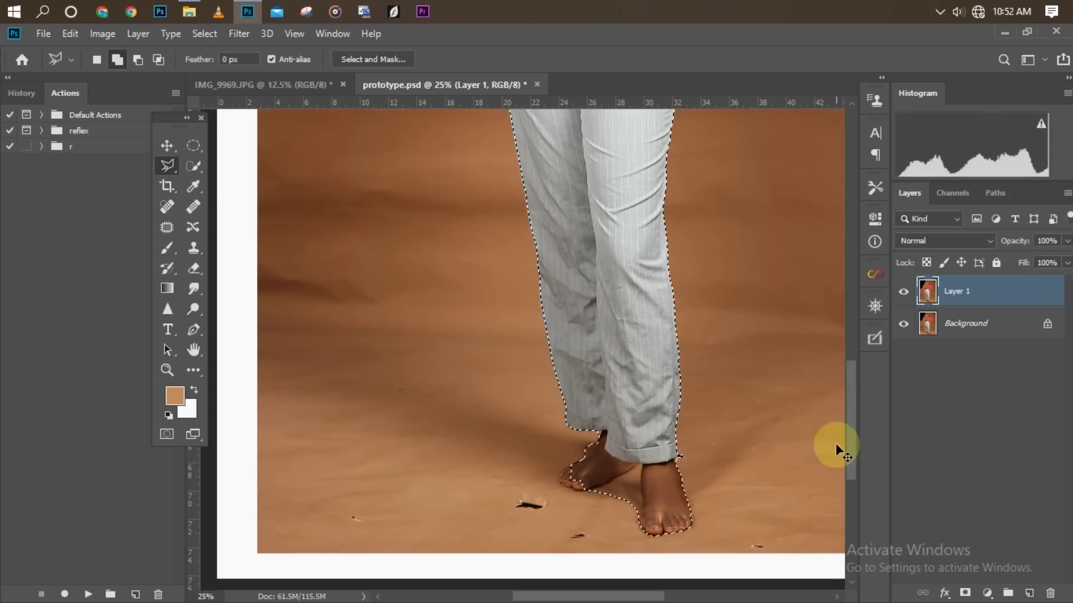
key(ctrl+plus)
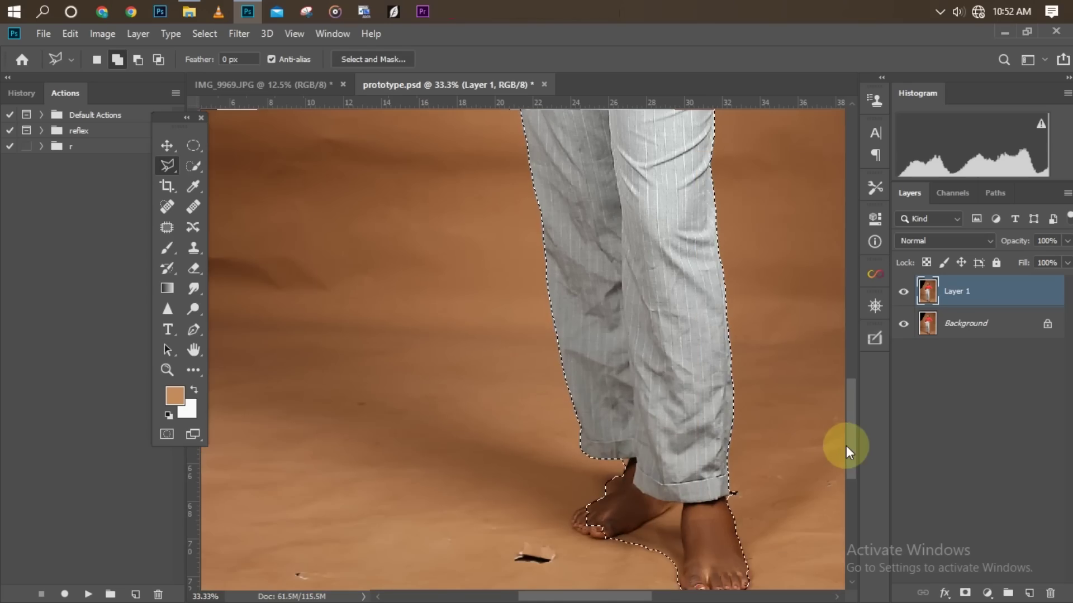
At 50% zoom, trace lasso points along the right trouser cuff and ankle edge.
drag(848, 448, 849, 474)
key(ctrl+plus)
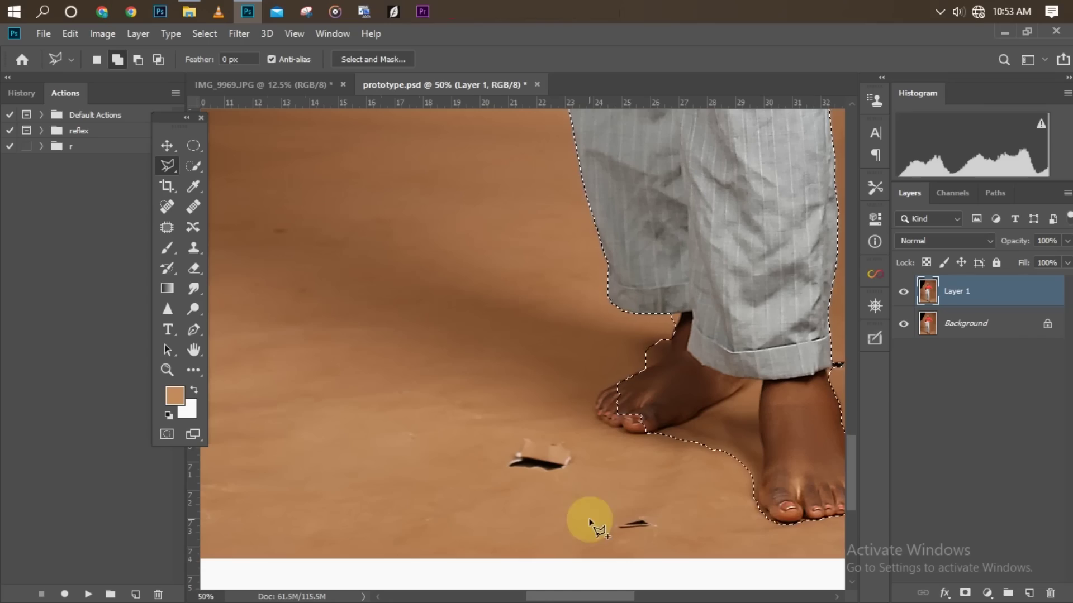
drag(612, 596, 642, 594)
click(668, 370)
click(666, 358)
click(664, 362)
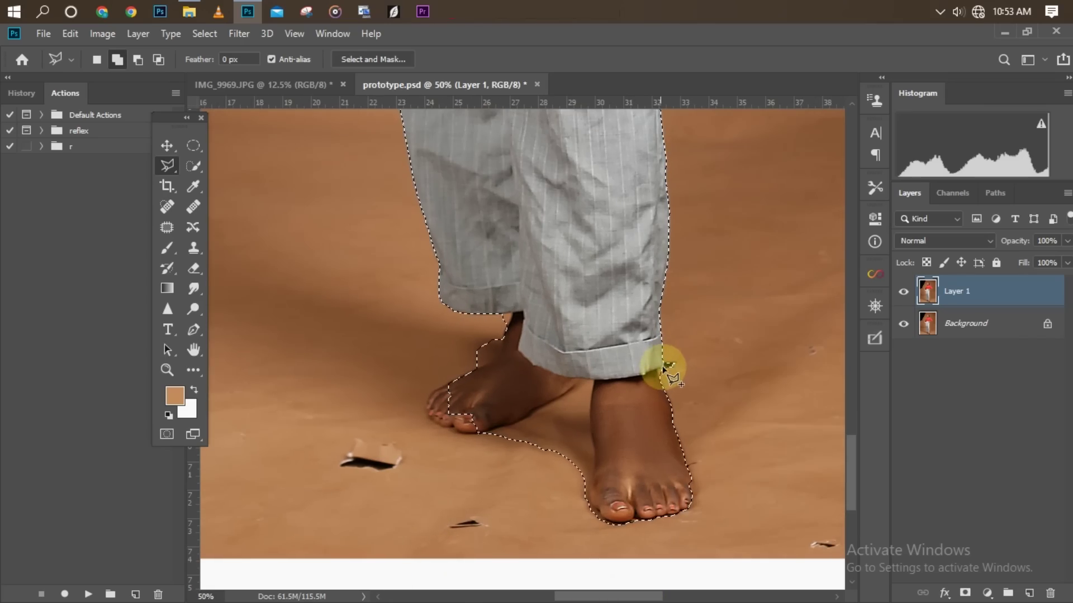
click(663, 383)
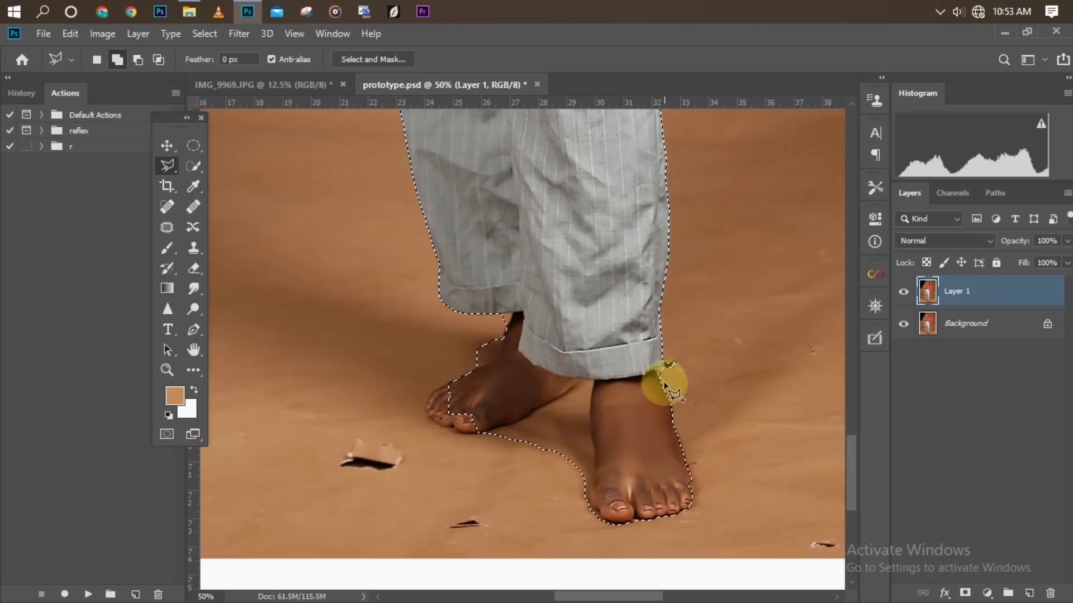
click(662, 367)
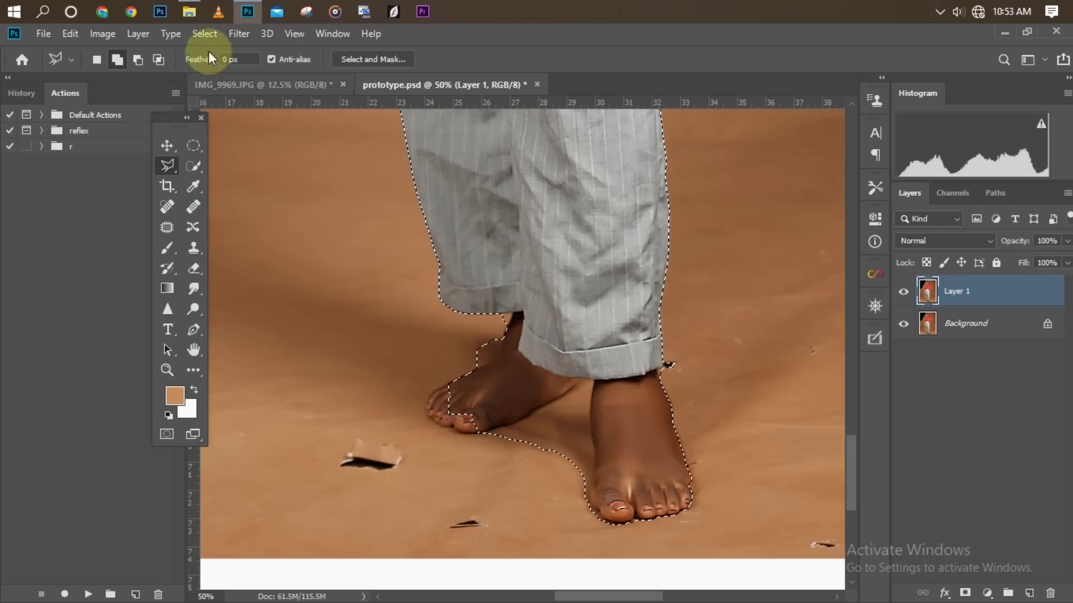
With Subtract from Selection, cut the stray background out at the right cuff and ankle.
click(138, 58)
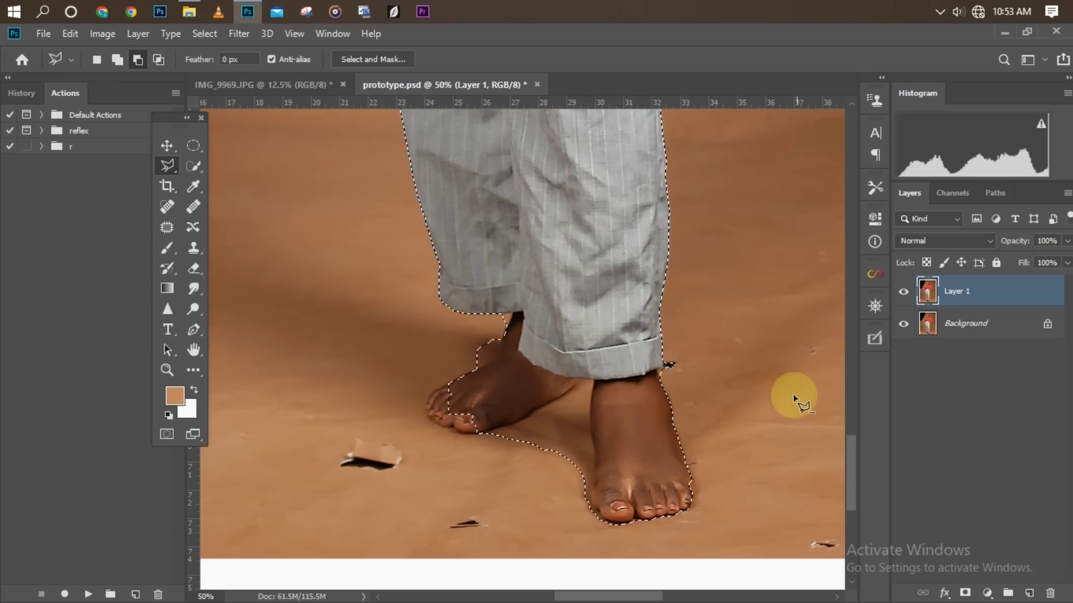
click(655, 371)
click(694, 391)
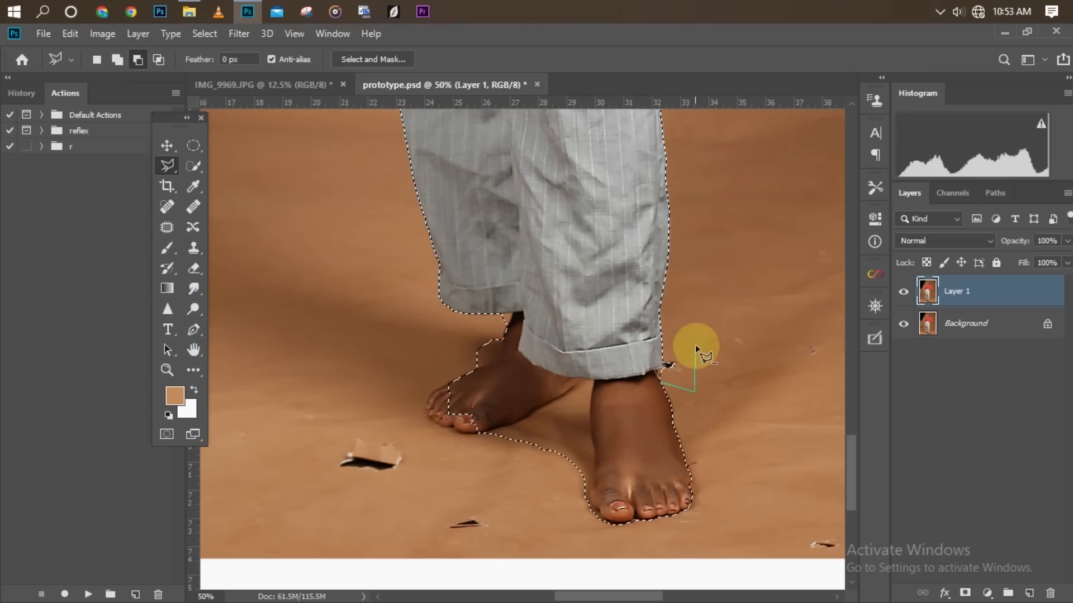
double_click(695, 345)
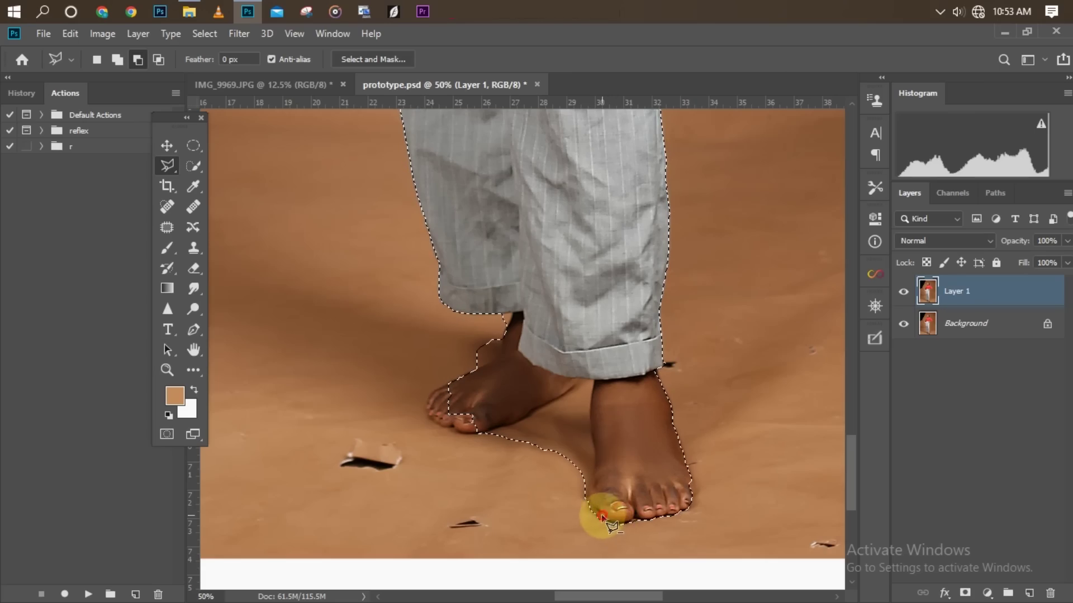
Subtract the floor between the feet from the selection with the Polygonal Lasso.
click(591, 475)
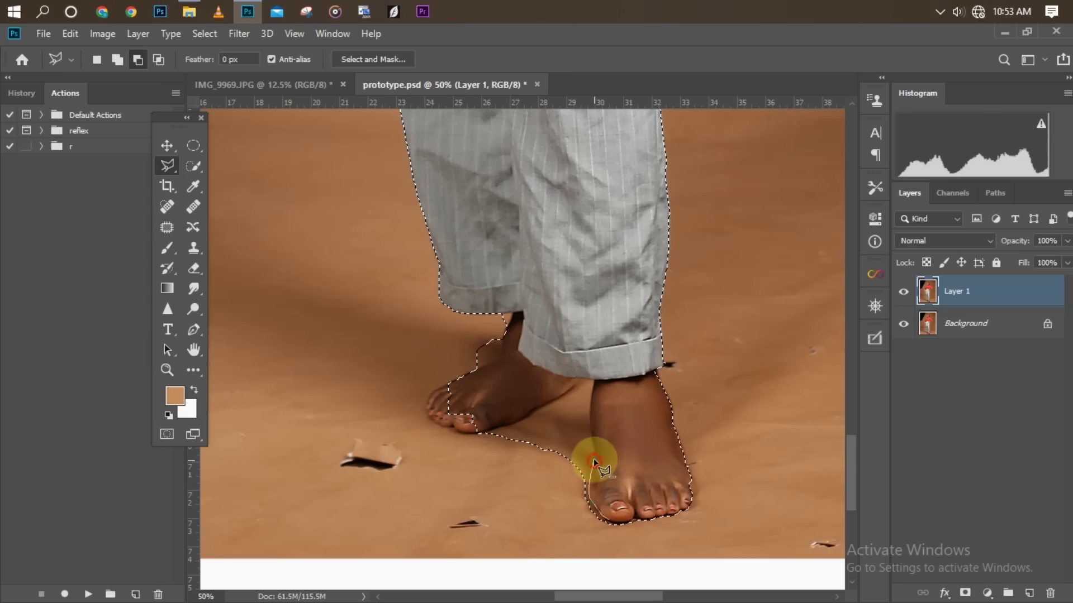
click(590, 420)
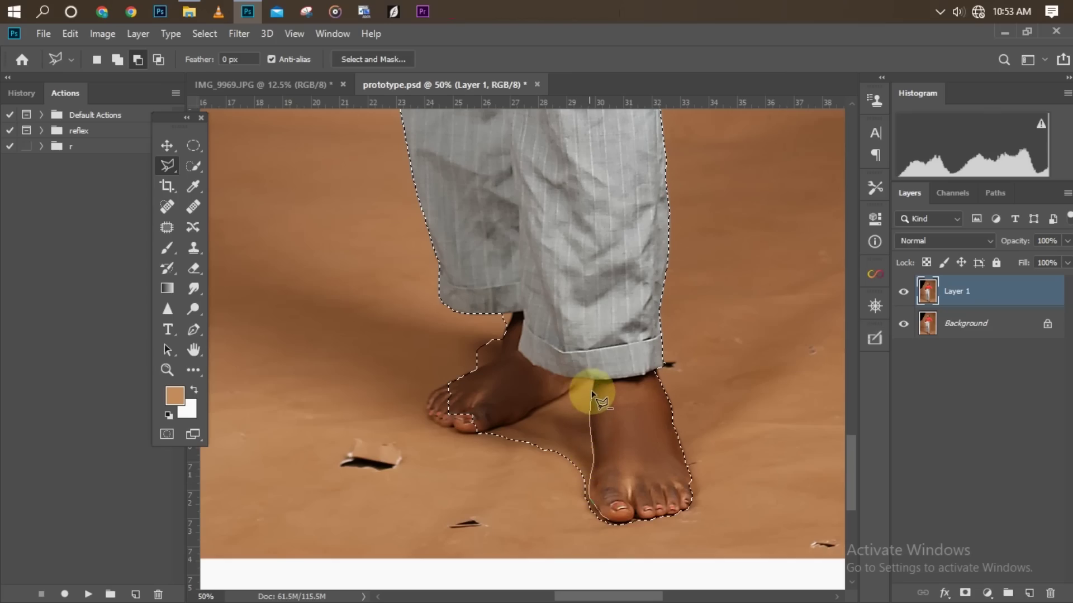
click(593, 381)
click(581, 379)
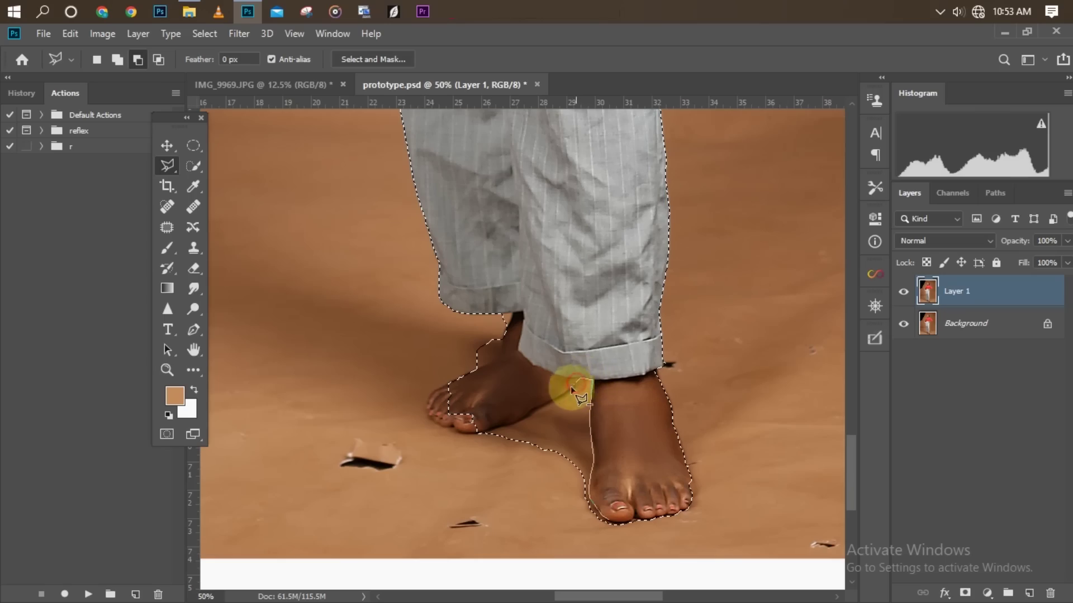
click(550, 402)
click(535, 408)
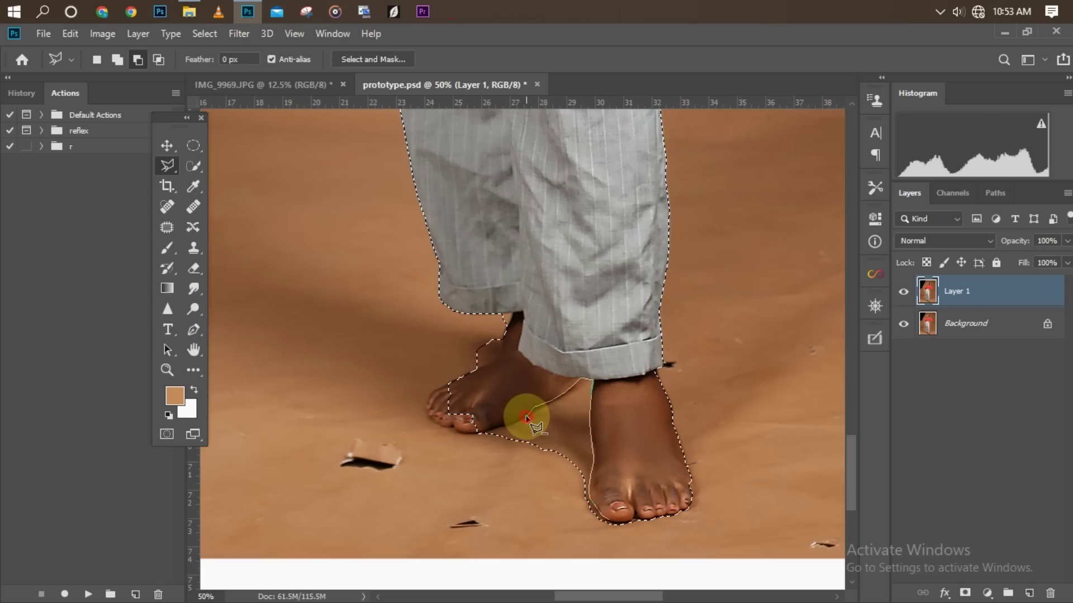
click(506, 427)
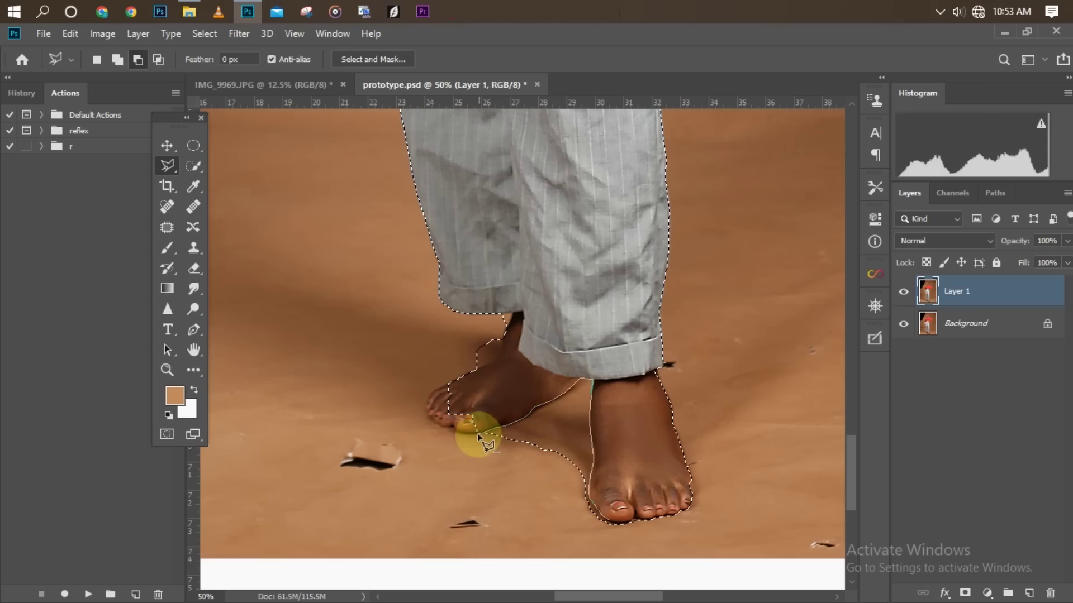
click(479, 435)
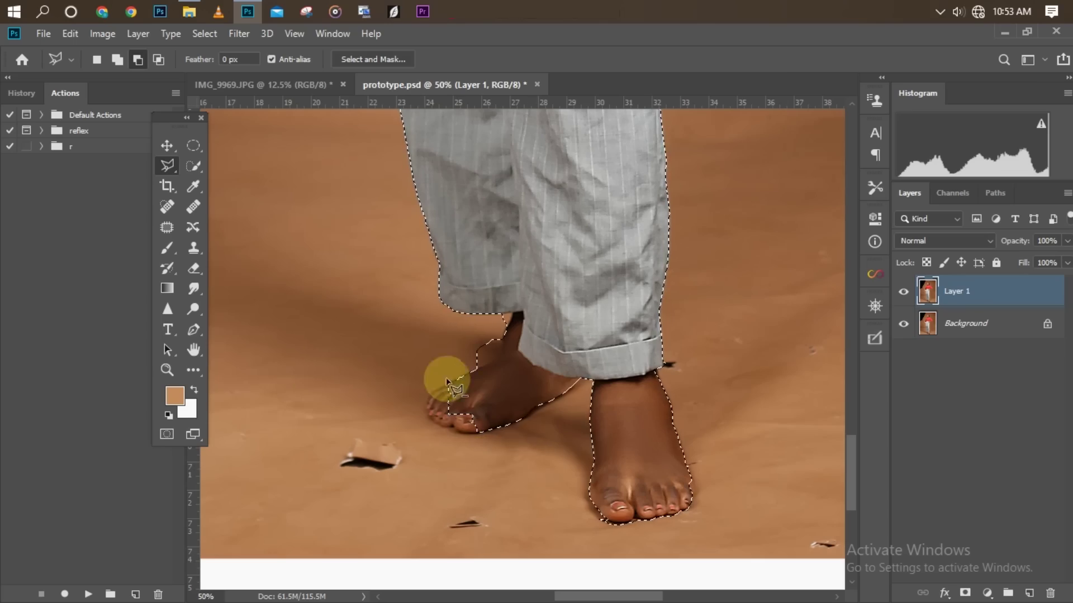
double_click(471, 425)
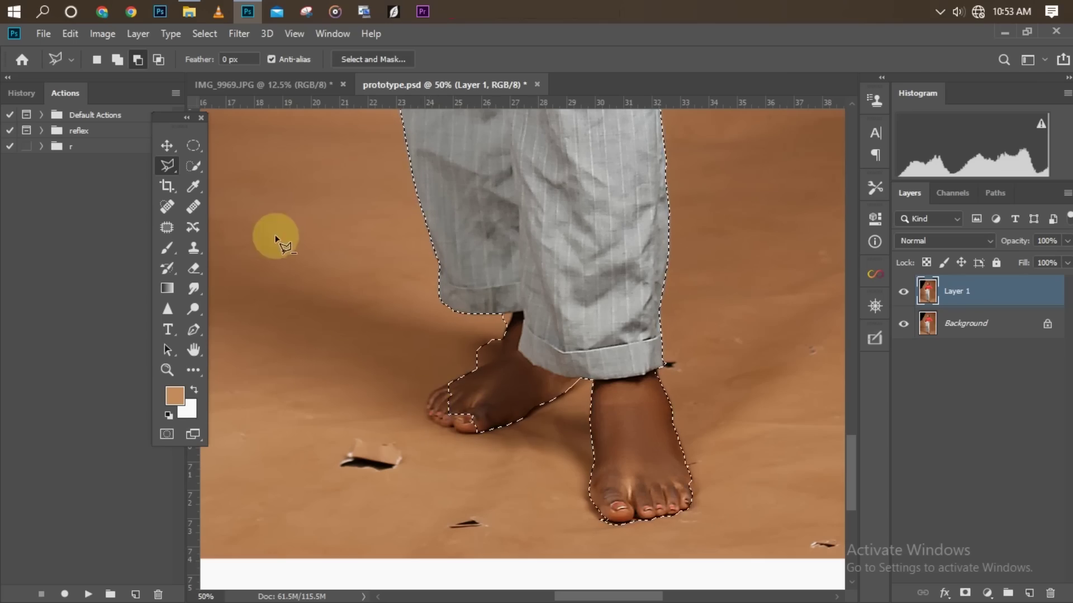
Add the left foot's toes to the selection.
click(116, 59)
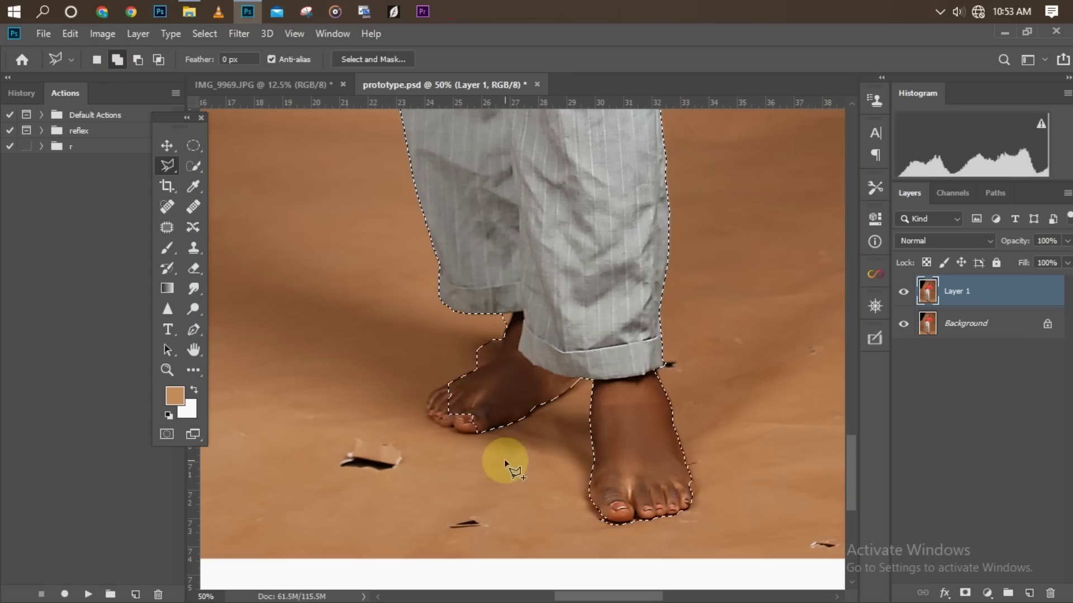
click(479, 434)
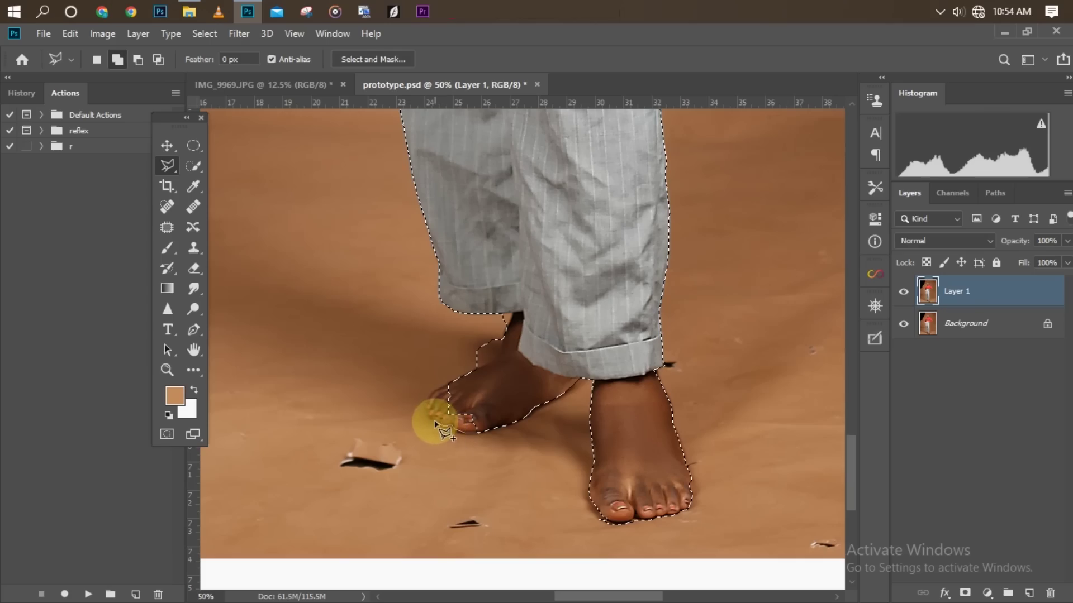
click(439, 388)
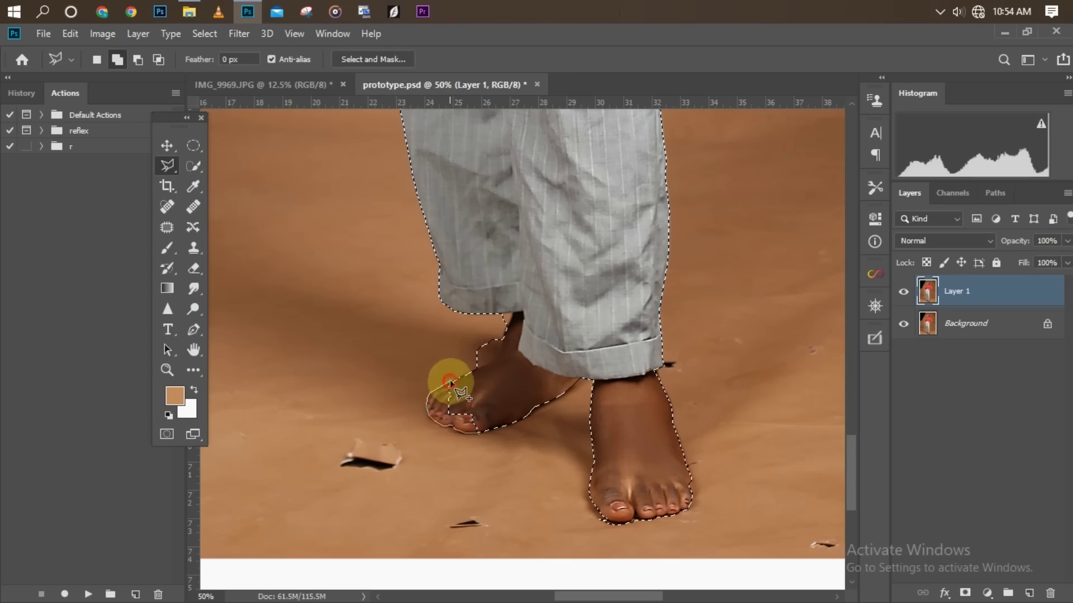
click(450, 383)
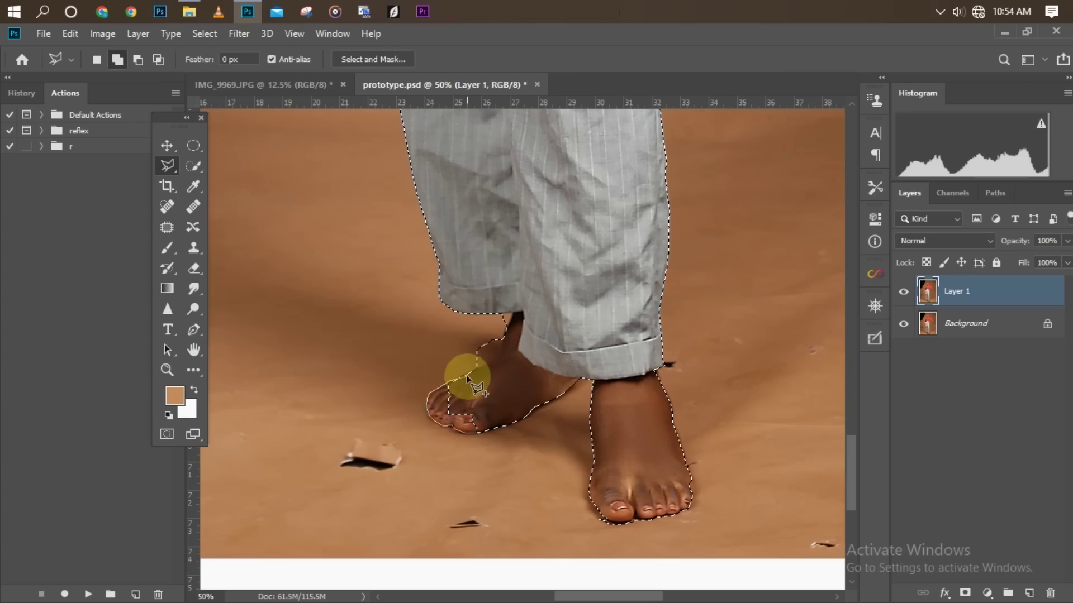
double_click(496, 382)
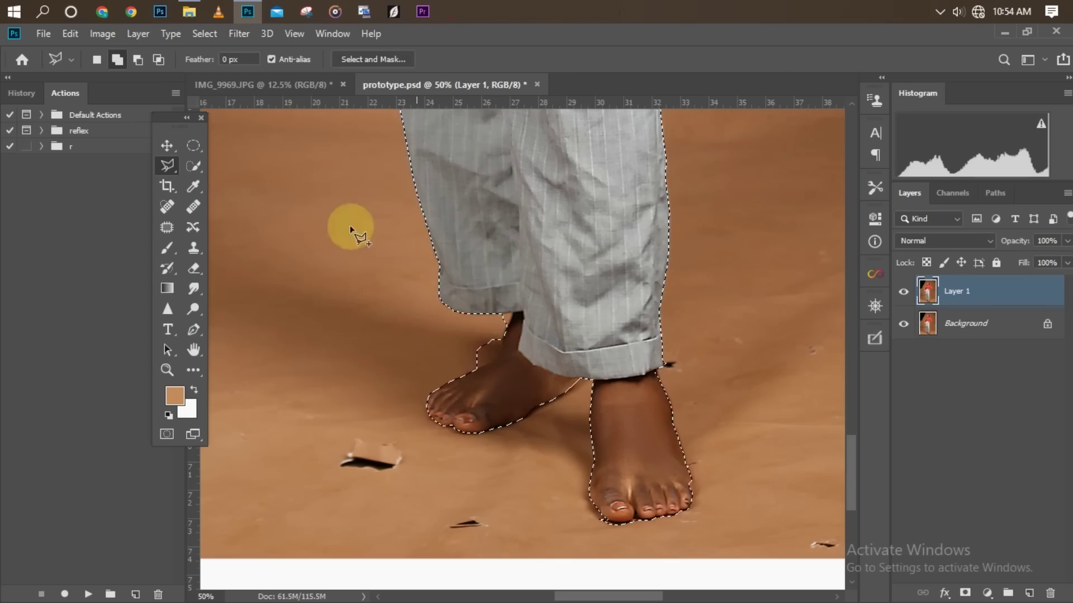
Subtract the excess background at the left ankle beneath the trouser cuff.
click(138, 59)
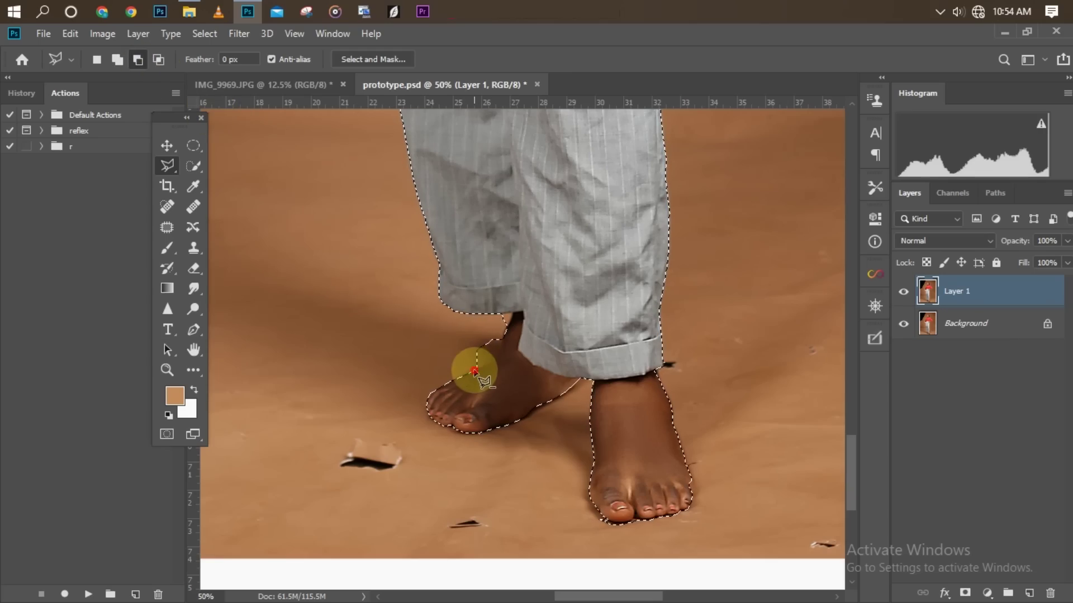
click(501, 339)
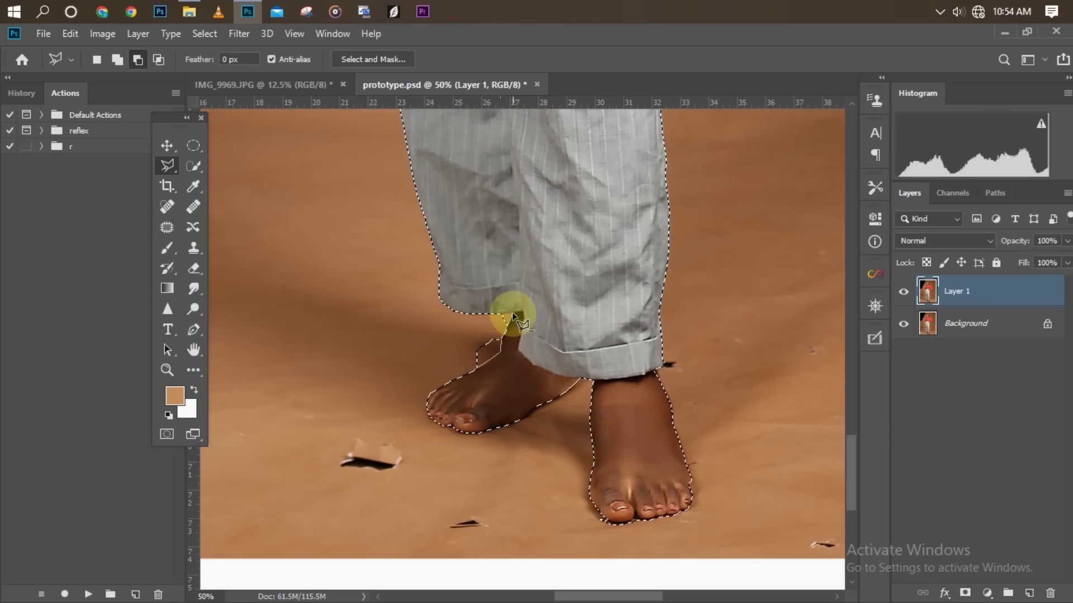
click(504, 314)
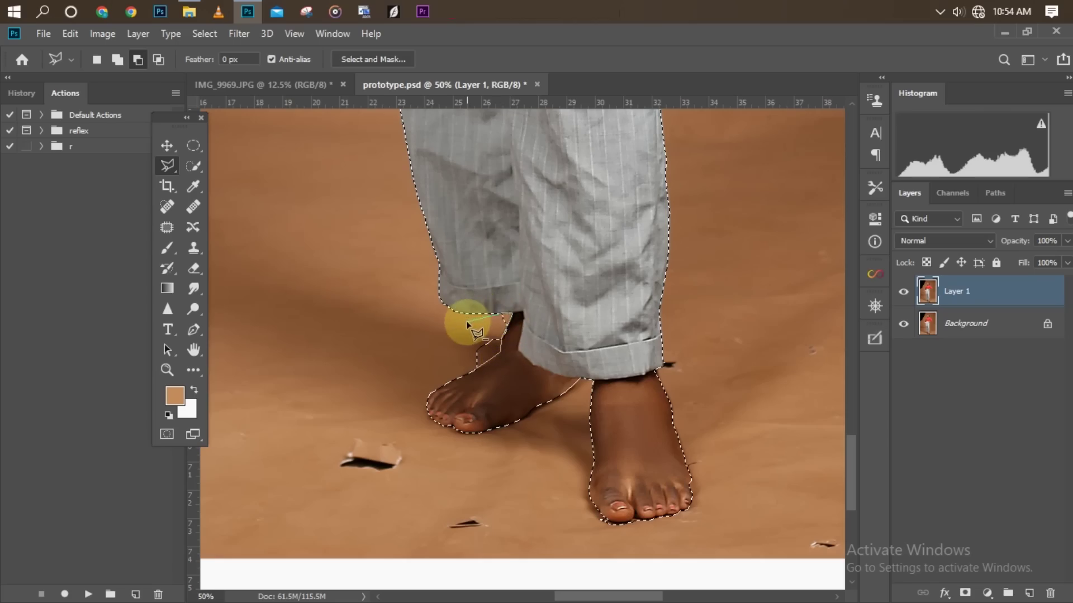
click(467, 321)
click(418, 363)
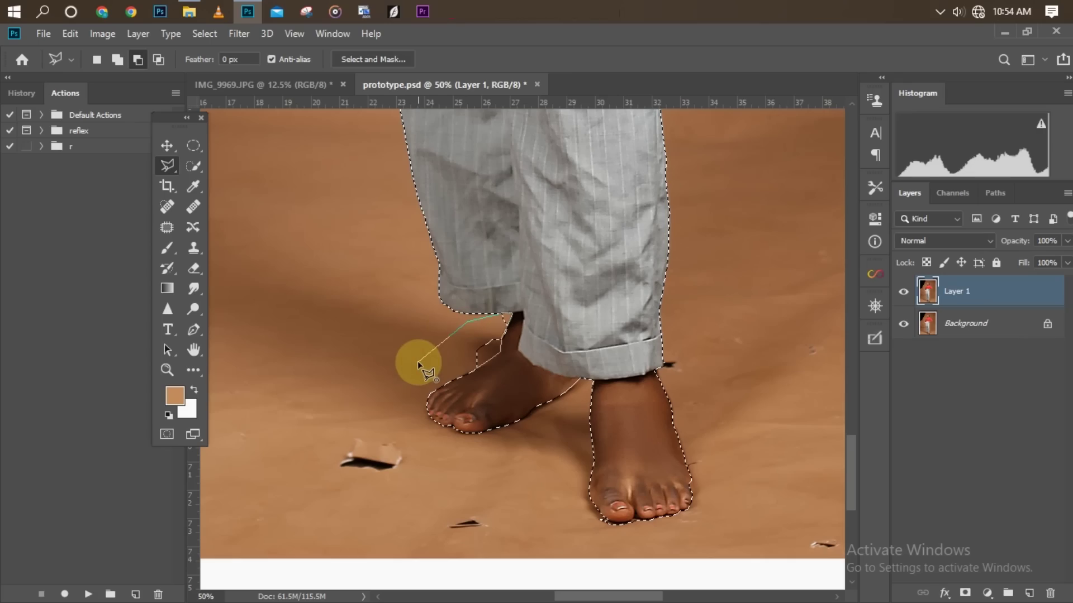
double_click(417, 361)
Copy the selected figure onto a new Layer 2 and view it alone with Layer 1 and Background hidden.
key(ctrl+minus)
key(ctrl+minus)
key(ctrl+minus)
key(ctrl+minus)
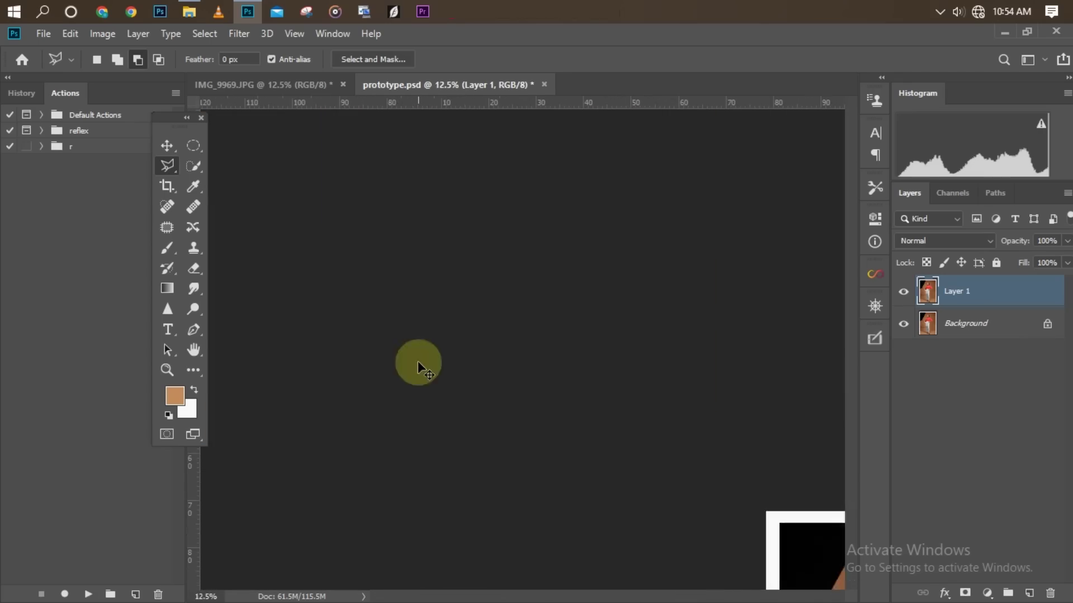
key(ctrl+plus)
key(ctrl+minus)
key(ctrl+j)
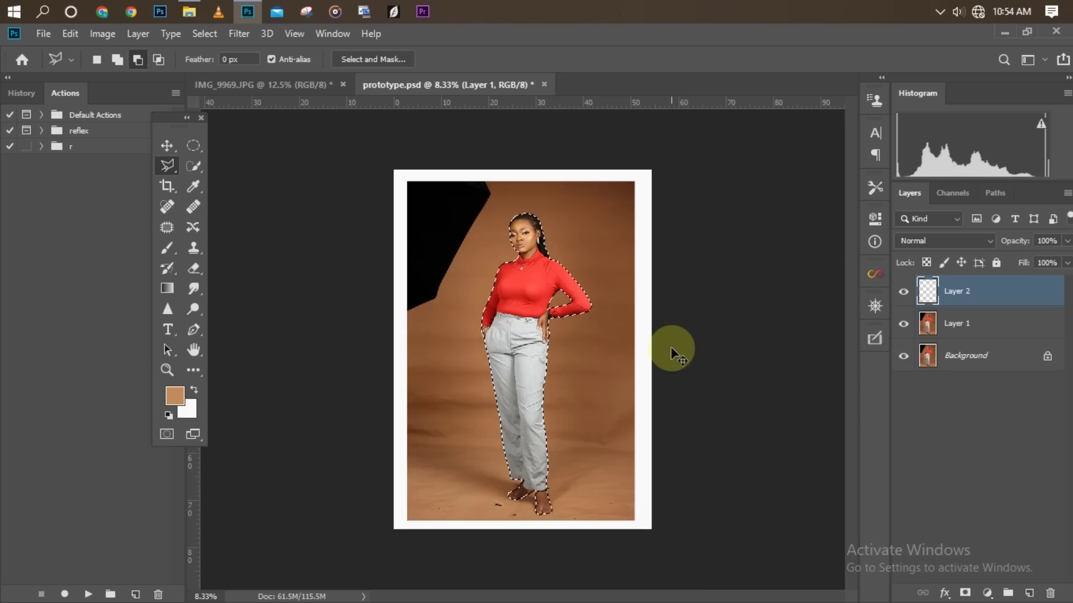
click(902, 325)
click(903, 358)
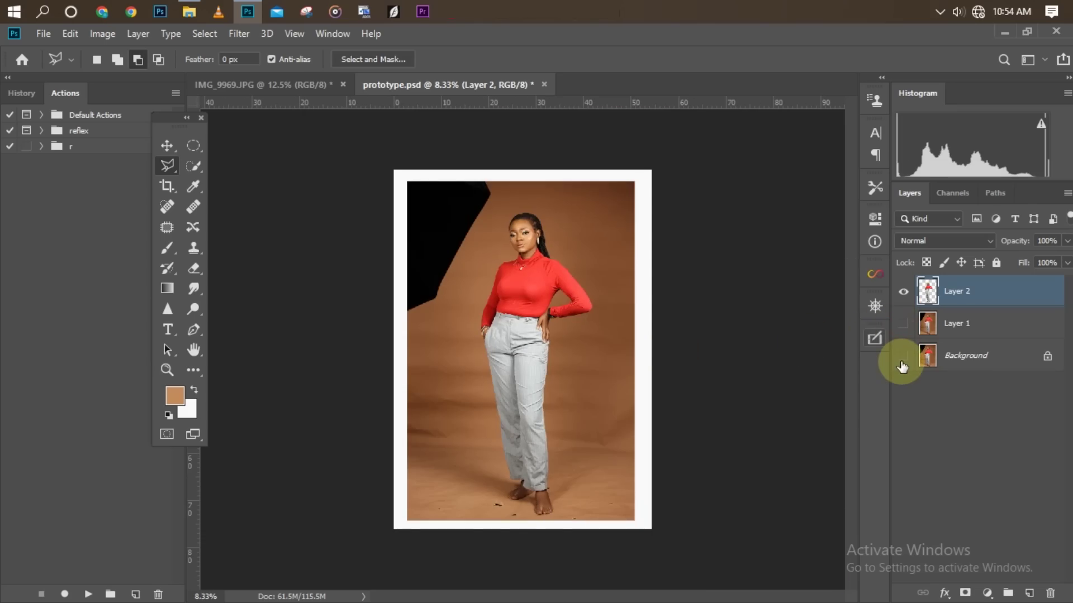
key(ctrl+plus)
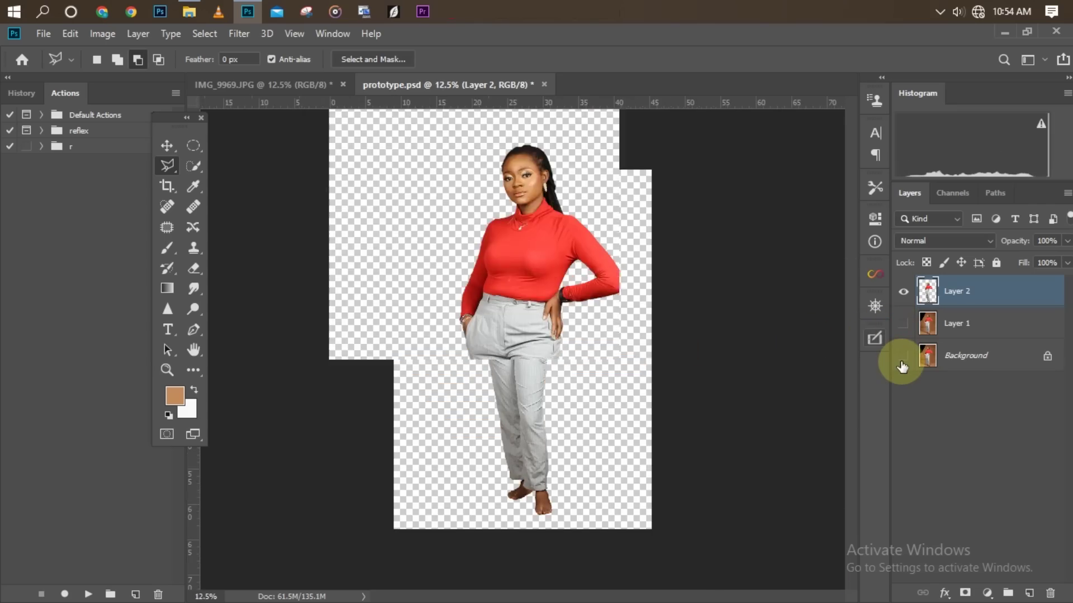
key(ctrl+minus)
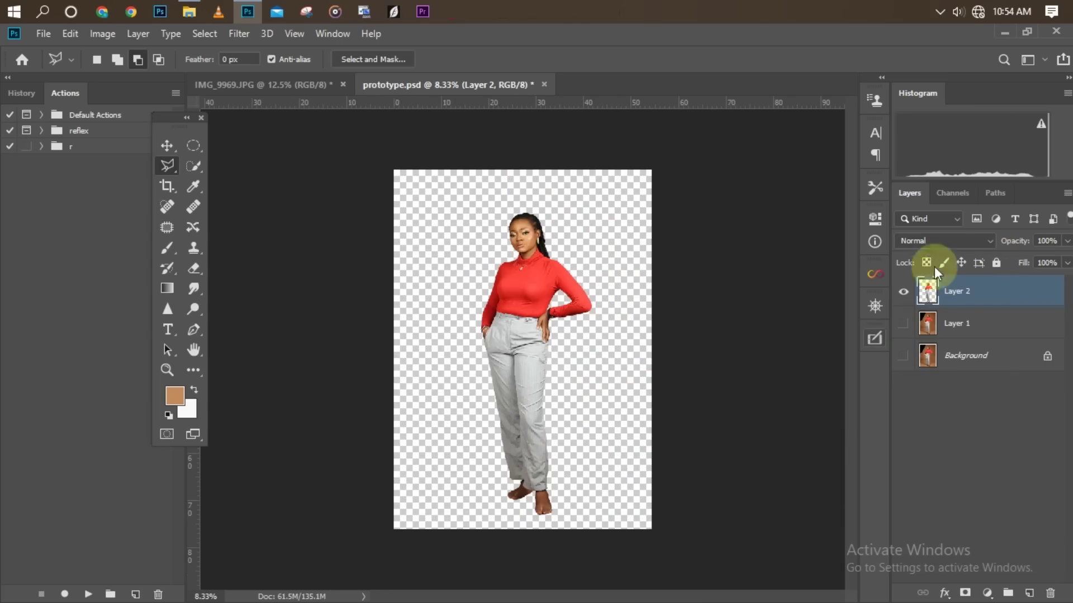
Show Layer 1 and Background again, hide Layer 2, and make Layer 1 active.
click(902, 323)
click(904, 358)
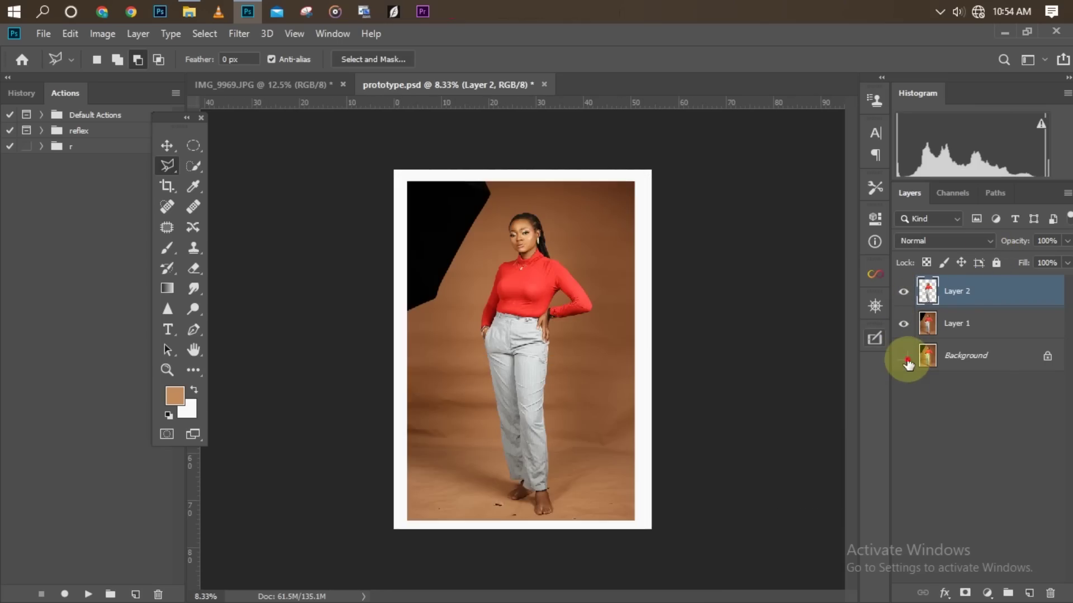
key(ctrl+minus)
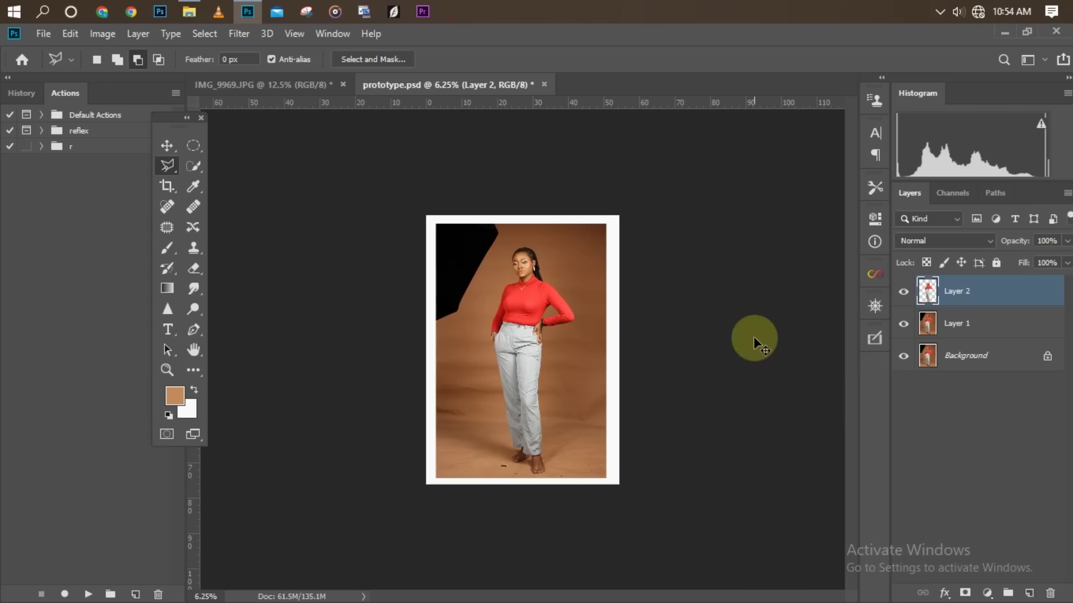
key(ctrl+plus)
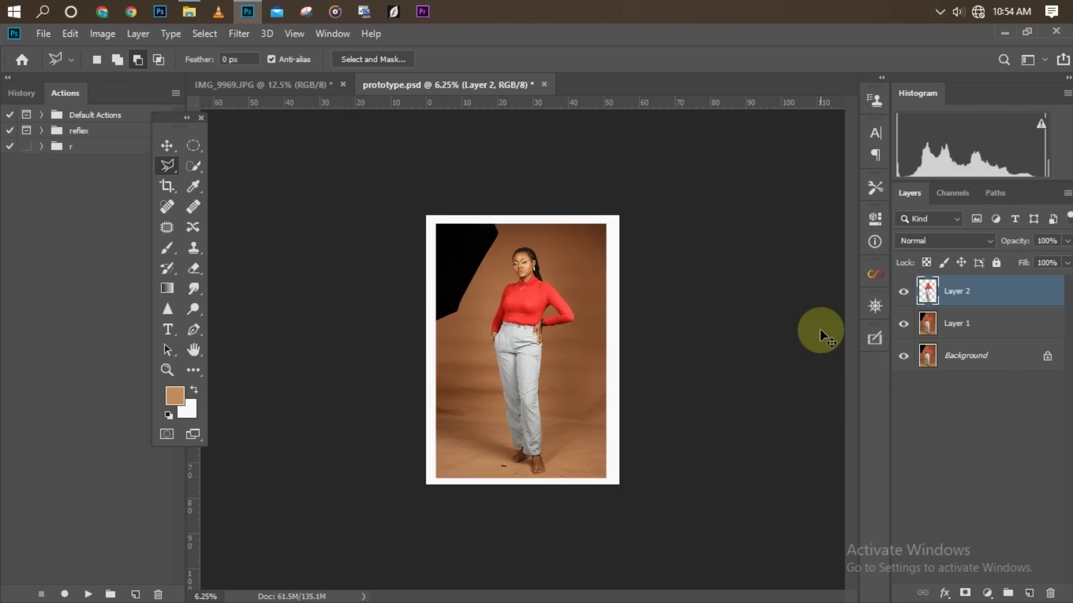
key(ctrl+minus)
key(ctrl+plus)
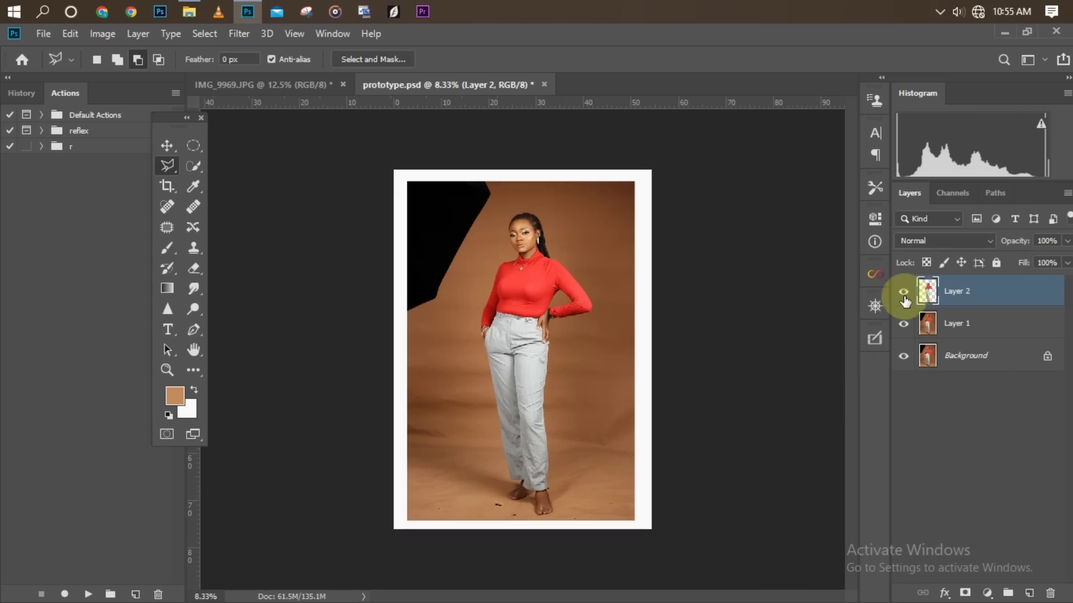
click(902, 292)
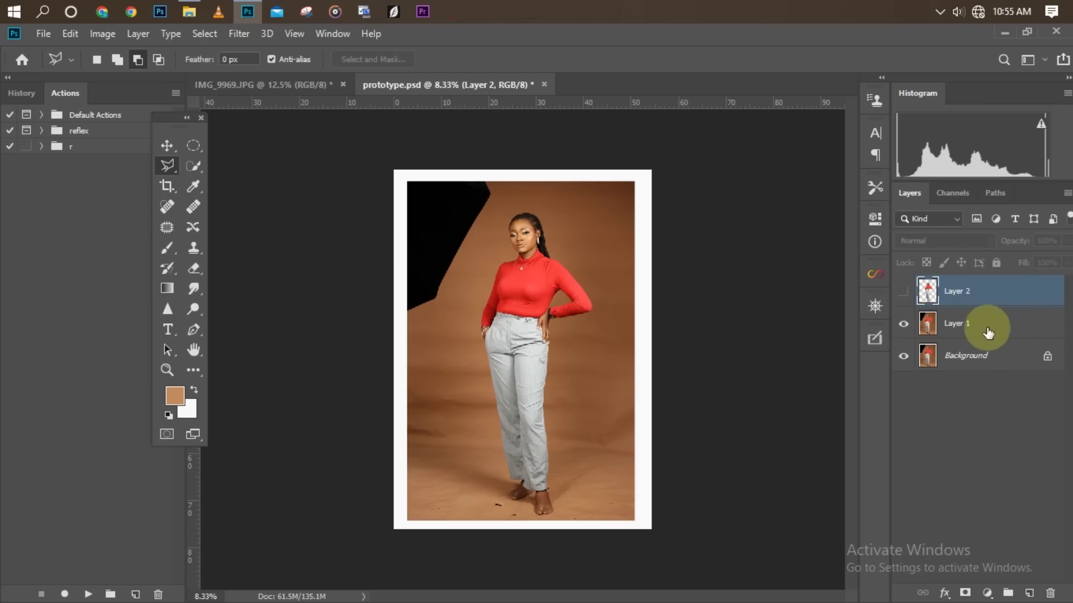
click(944, 324)
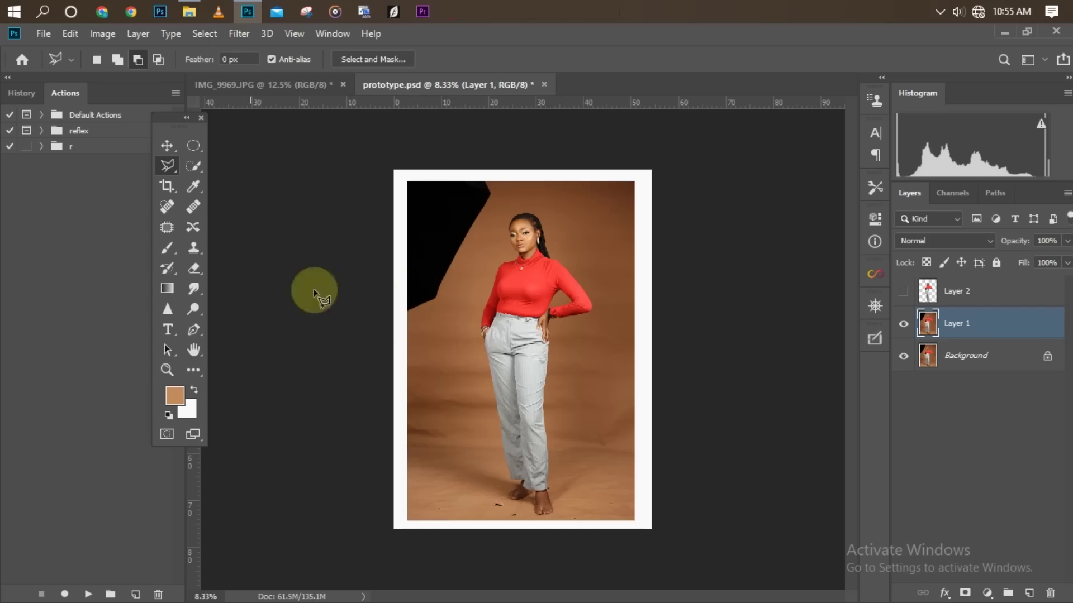
Outline the black shape at the upper left of Layer 1 with the Polygonal Lasso.
click(408, 312)
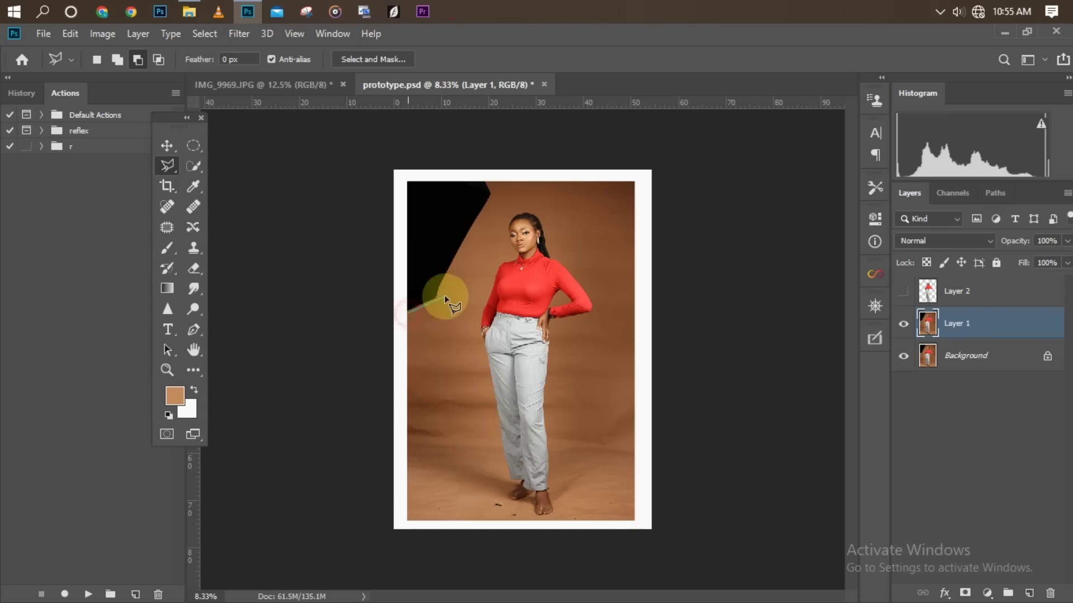
click(439, 300)
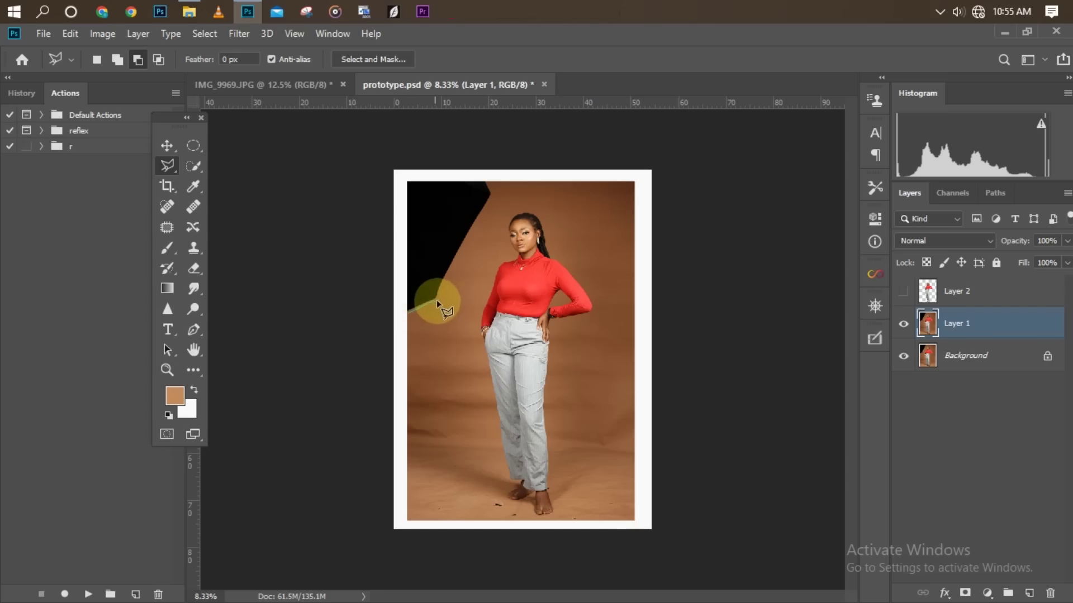
click(487, 214)
click(497, 190)
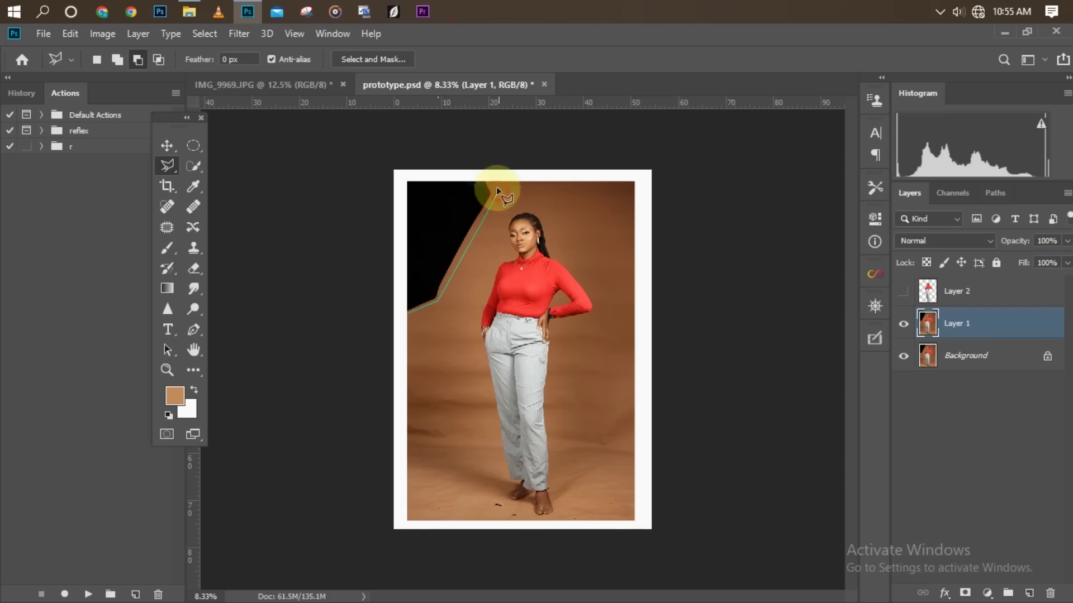
click(470, 153)
click(330, 161)
click(337, 304)
click(407, 311)
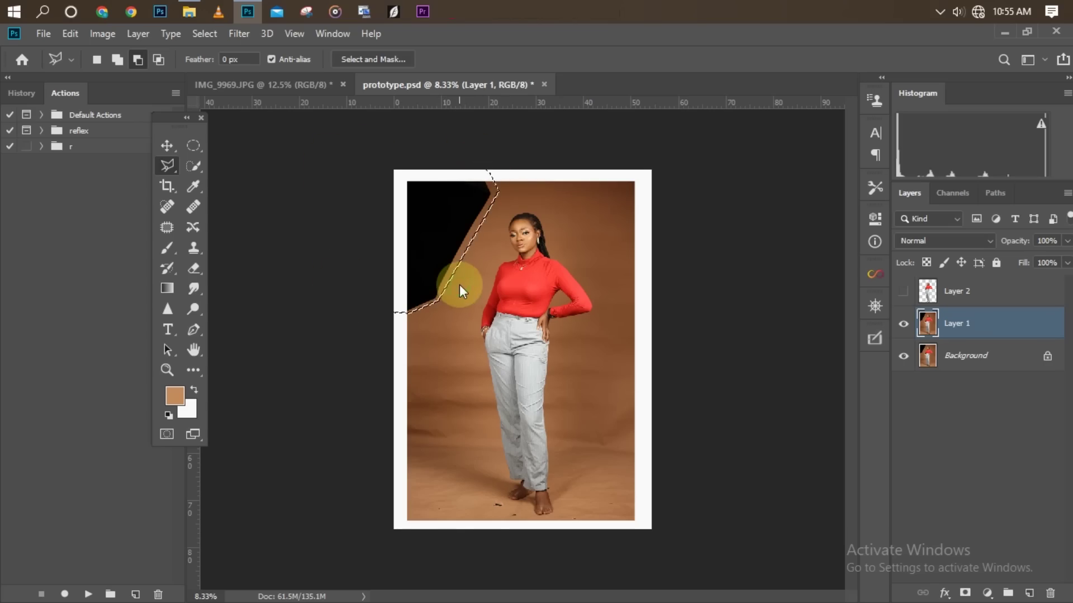
Fill the outlined area with Content-Aware fill.
right_click(460, 285)
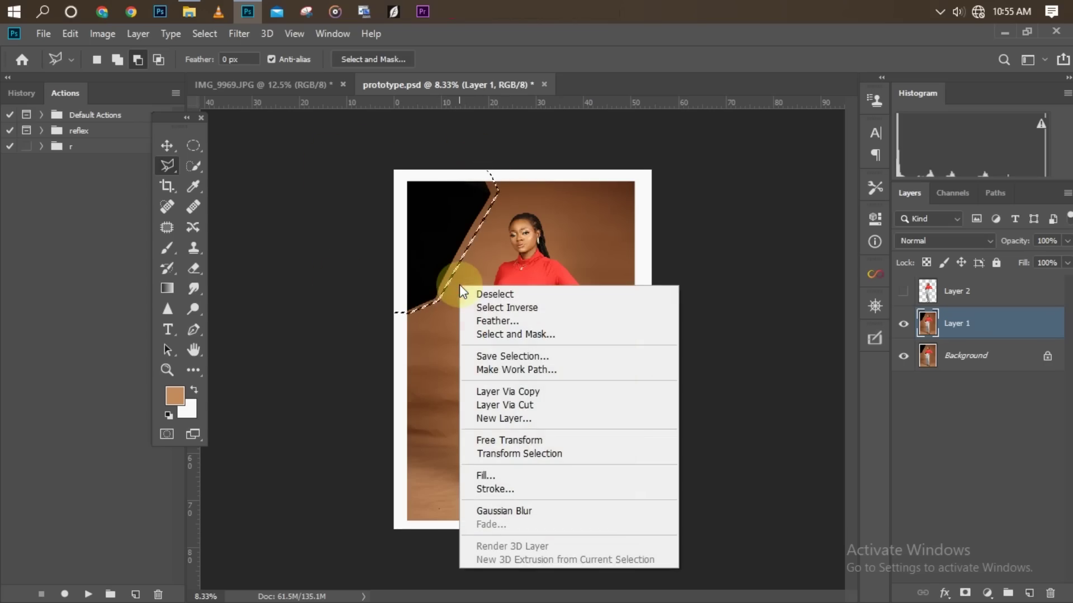
click(550, 474)
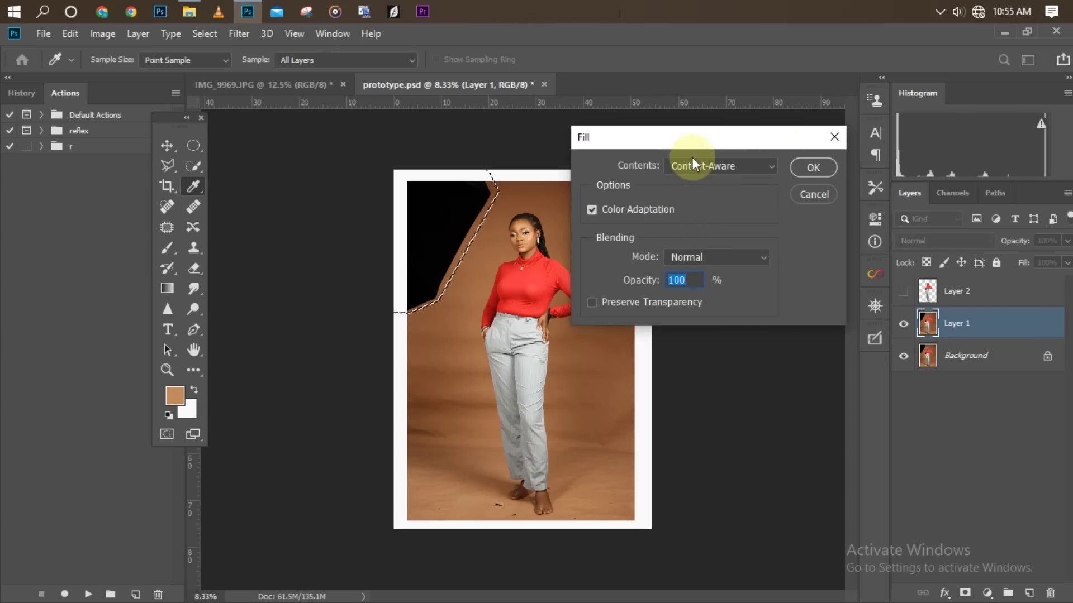
click(819, 167)
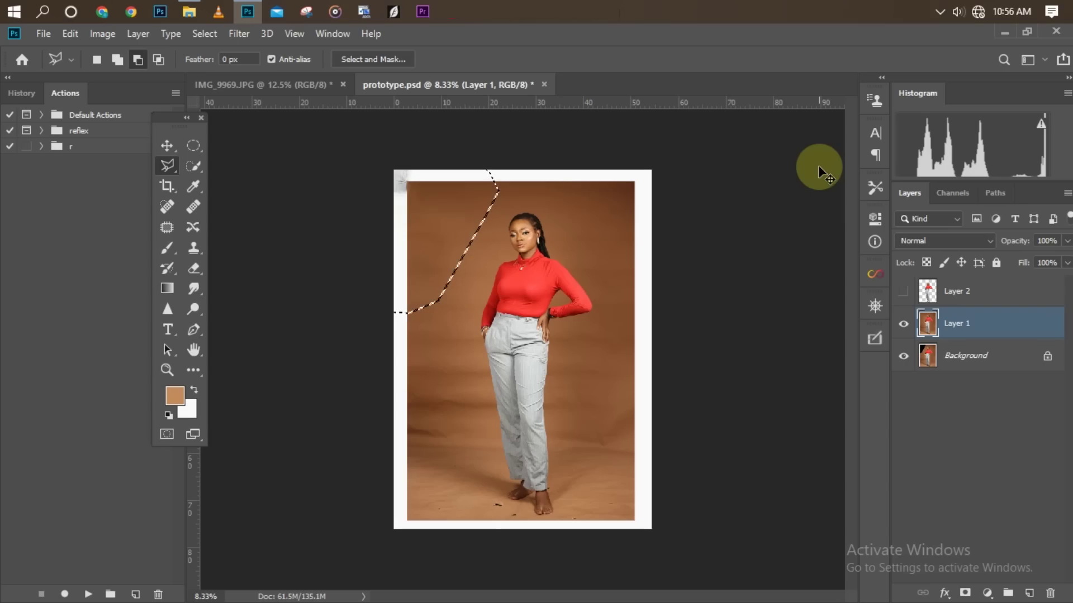
Deselect and marquee a rectangular strip across the top of the backdrop.
key(ctrl+d)
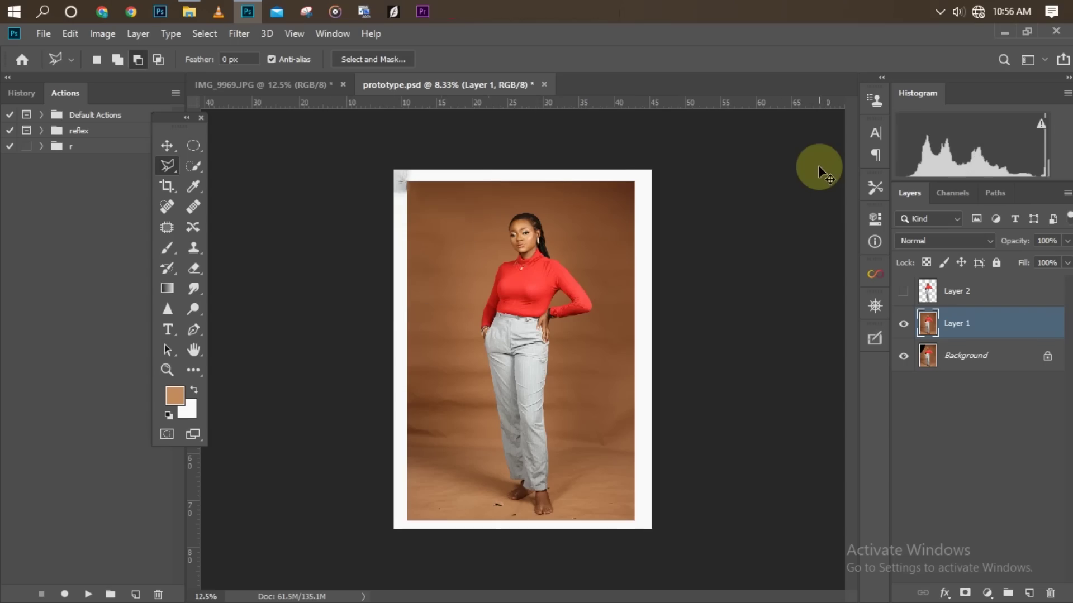
key(ctrl+plus)
key(ctrl+minus)
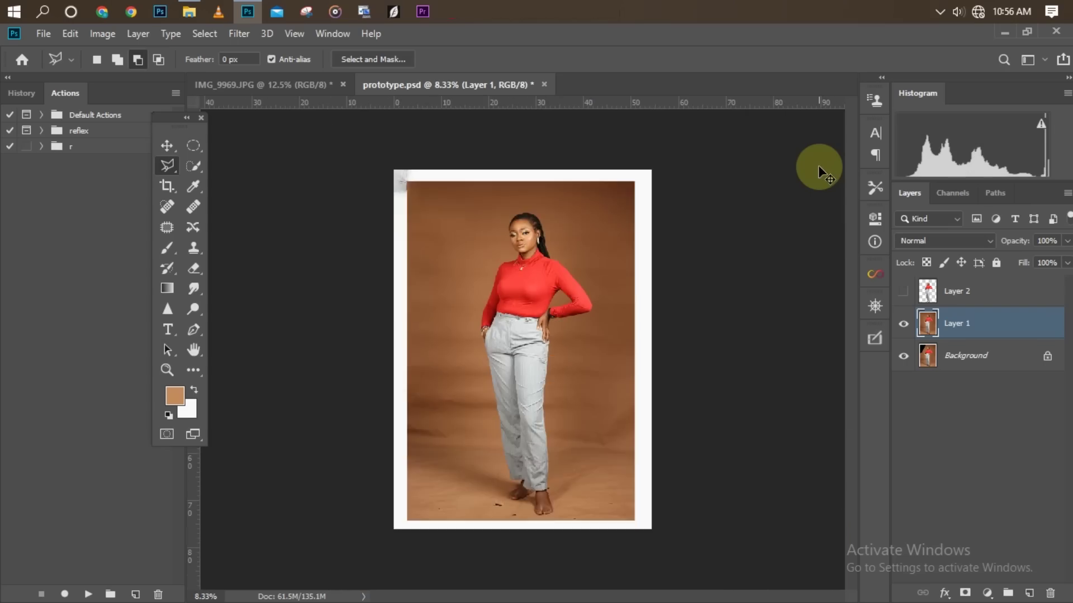
key(ctrl+plus)
key(ctrl+minus)
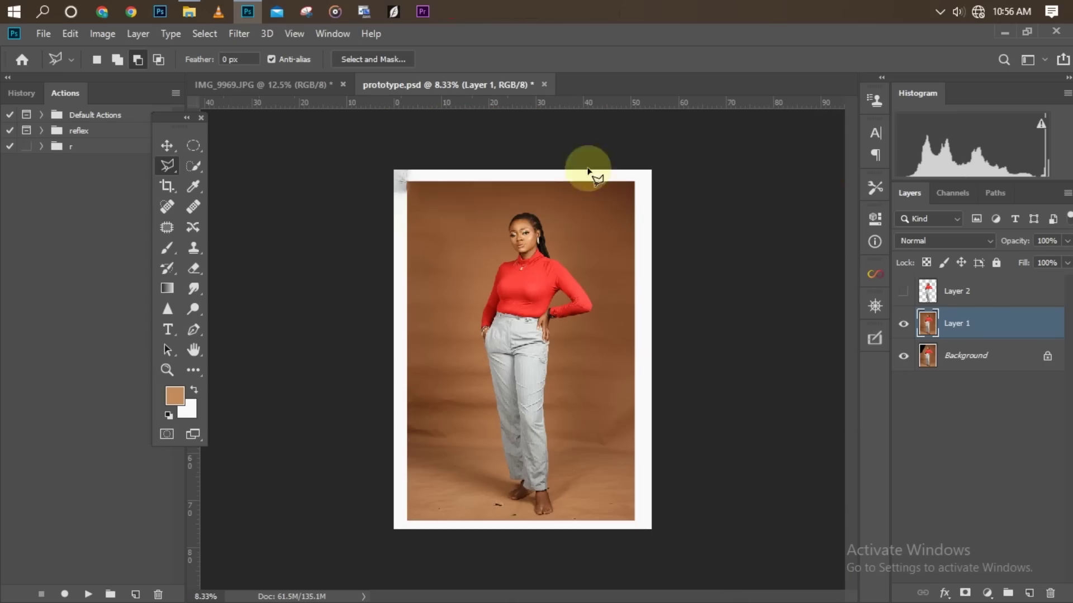
click(193, 147)
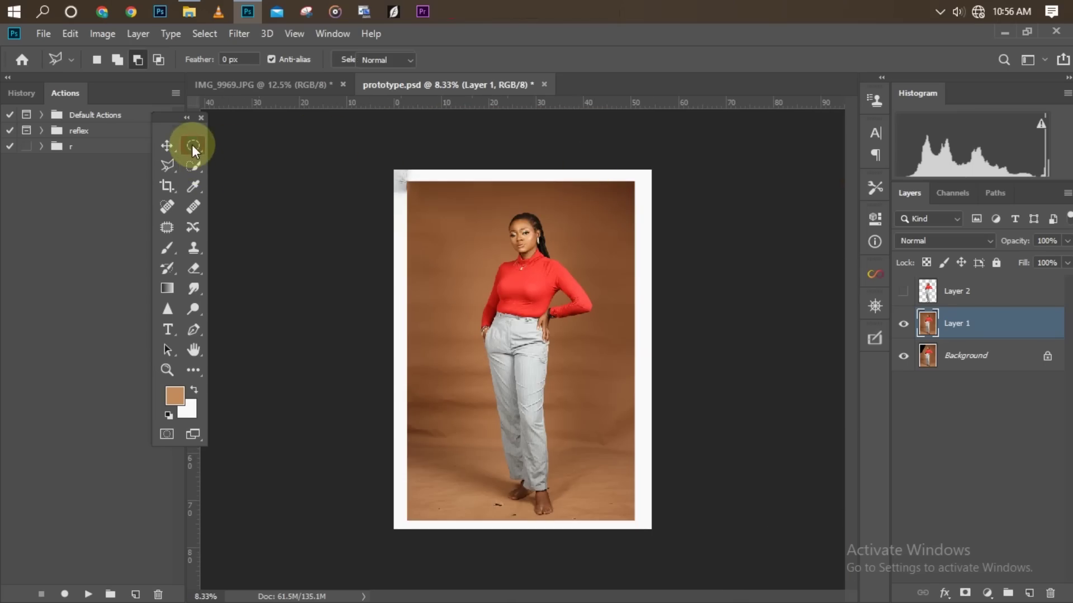
click(279, 146)
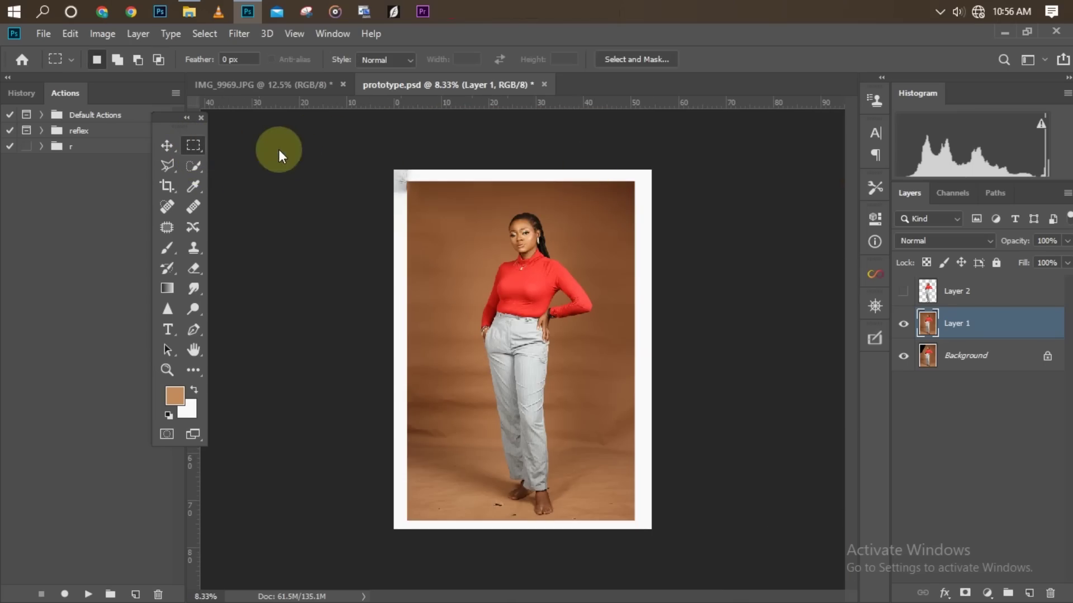
drag(383, 162, 664, 204)
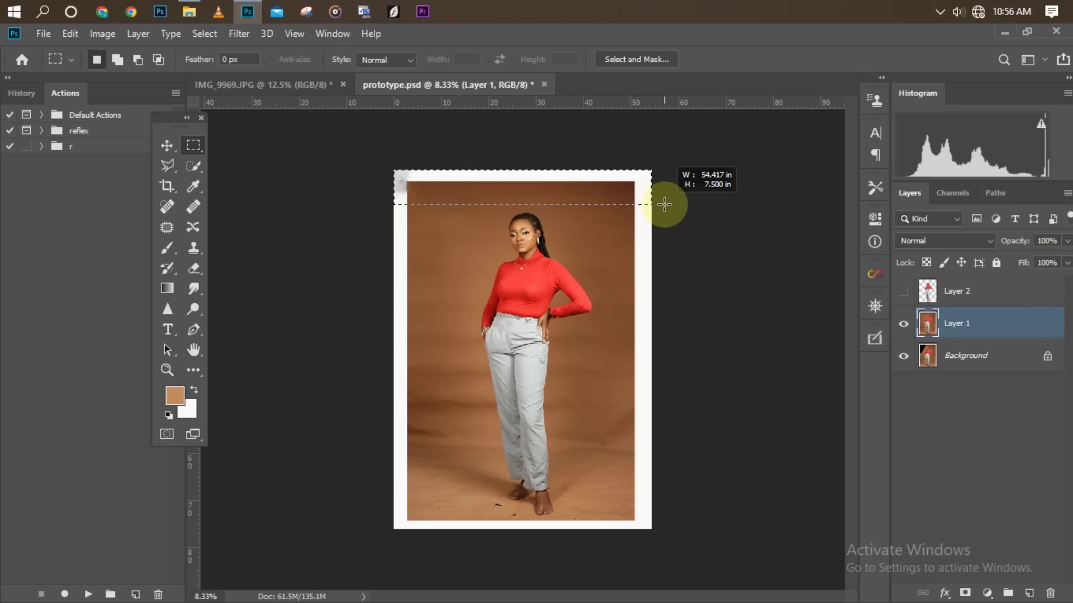
drag(664, 203, 663, 205)
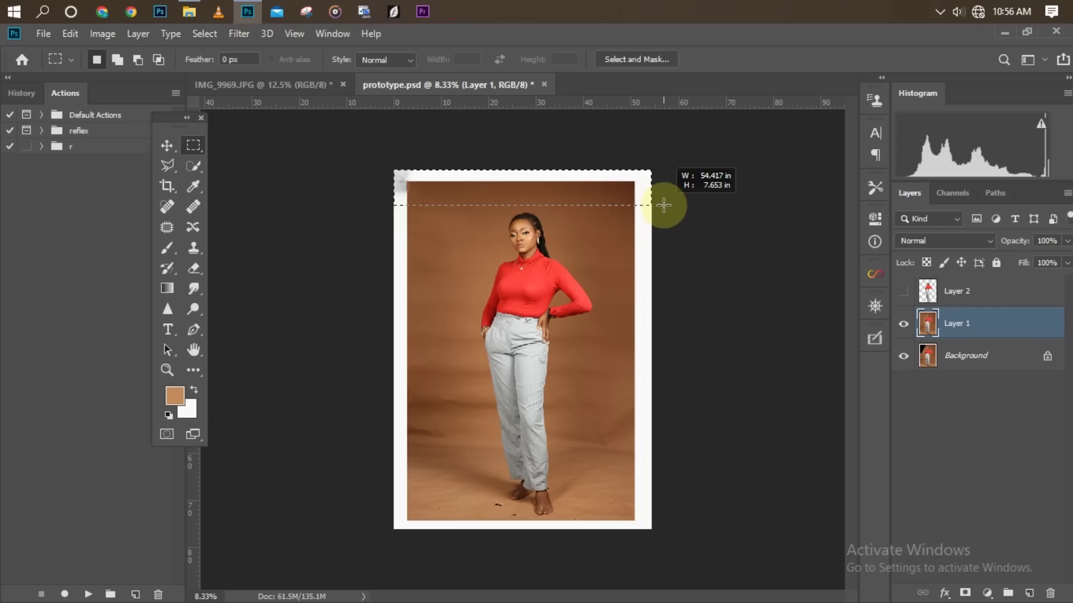
drag(664, 205, 664, 205)
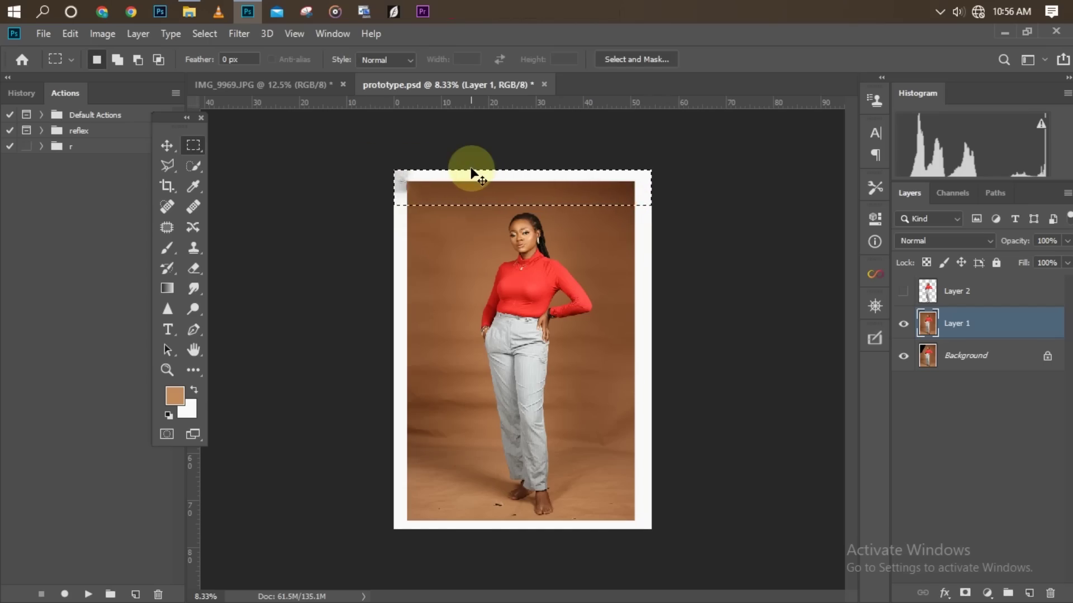
Stretch the top strip upward with Free Transform until it covers the white top border.
key(ctrl+t)
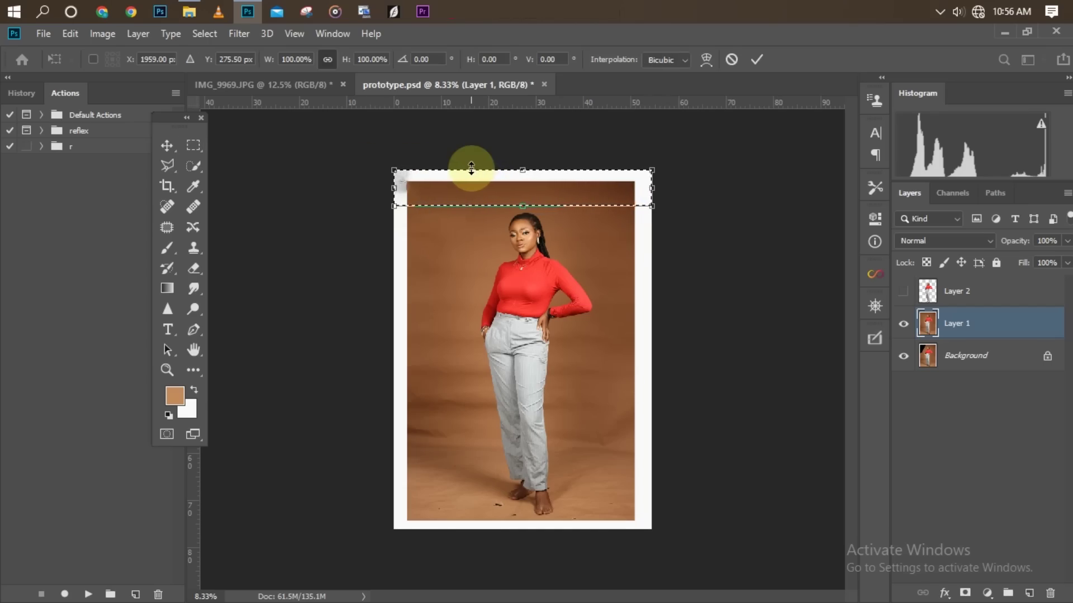
drag(524, 164, 524, 150)
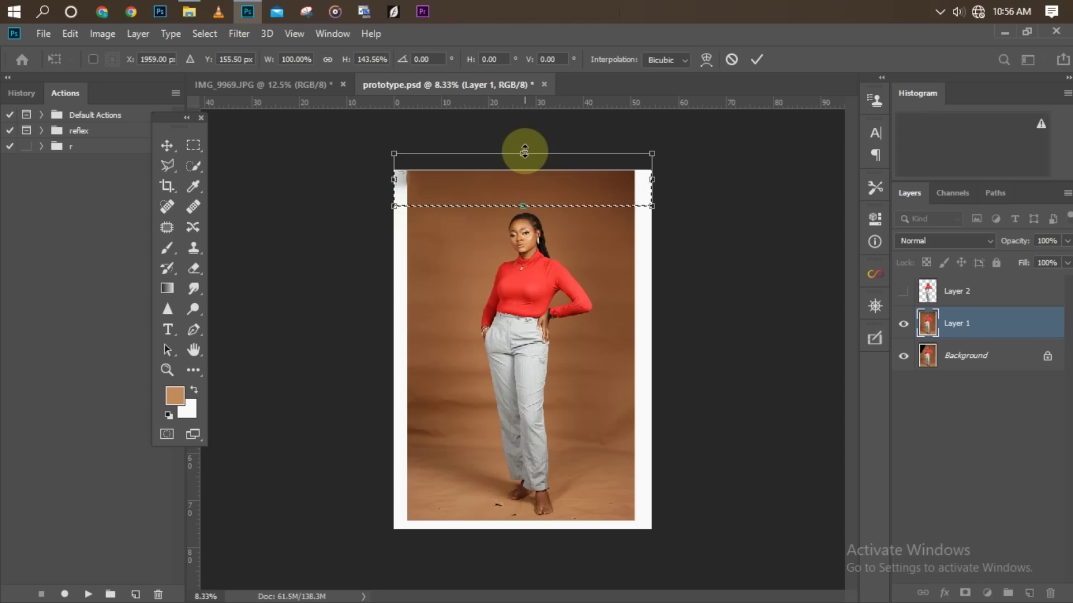
key(Return)
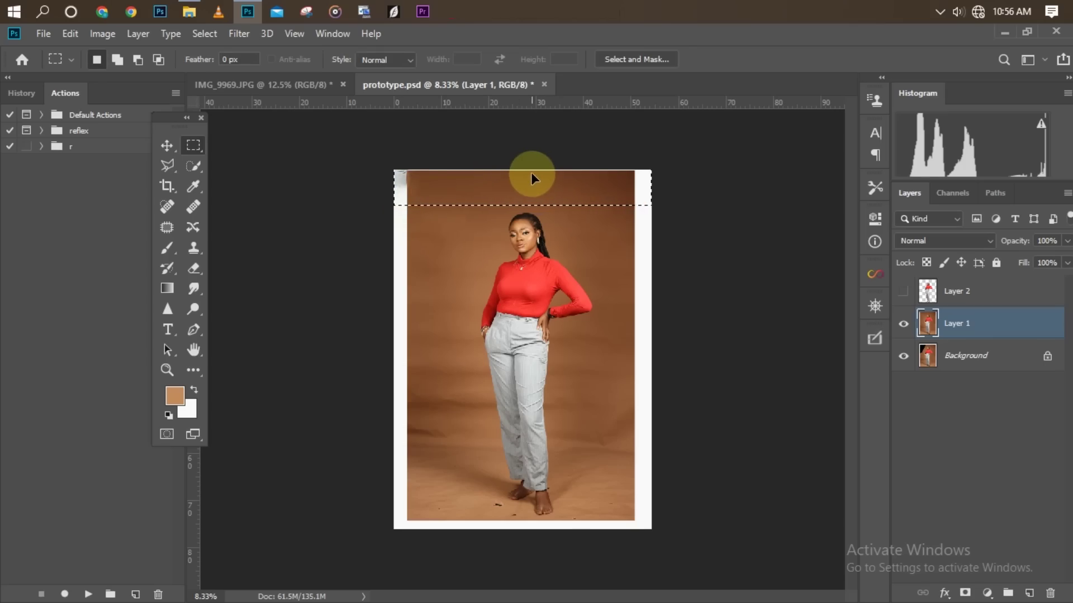
key(ctrl+t)
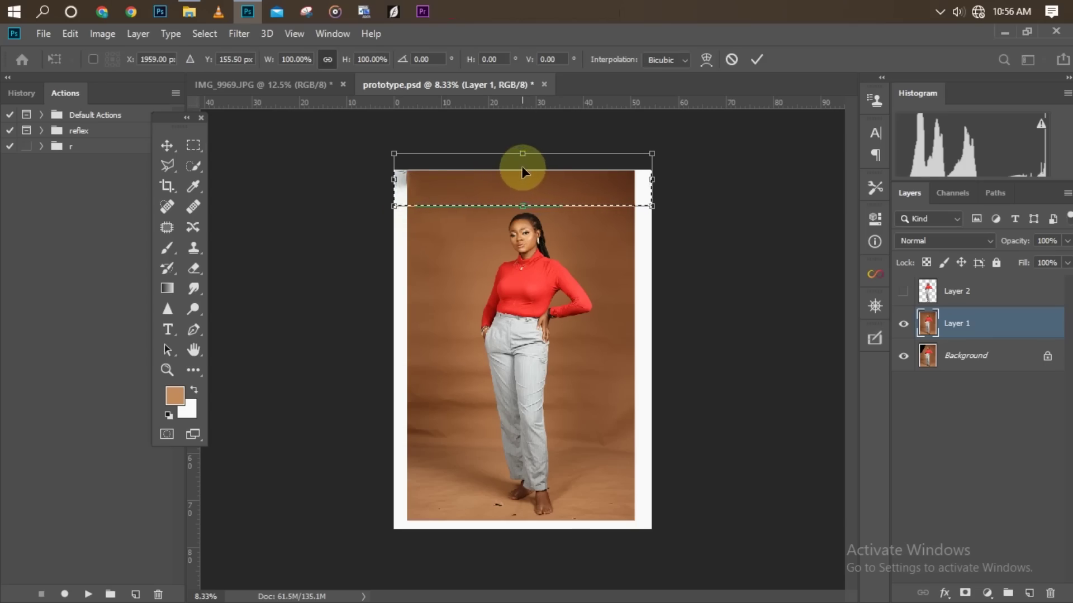
drag(523, 153, 523, 147)
key(Return)
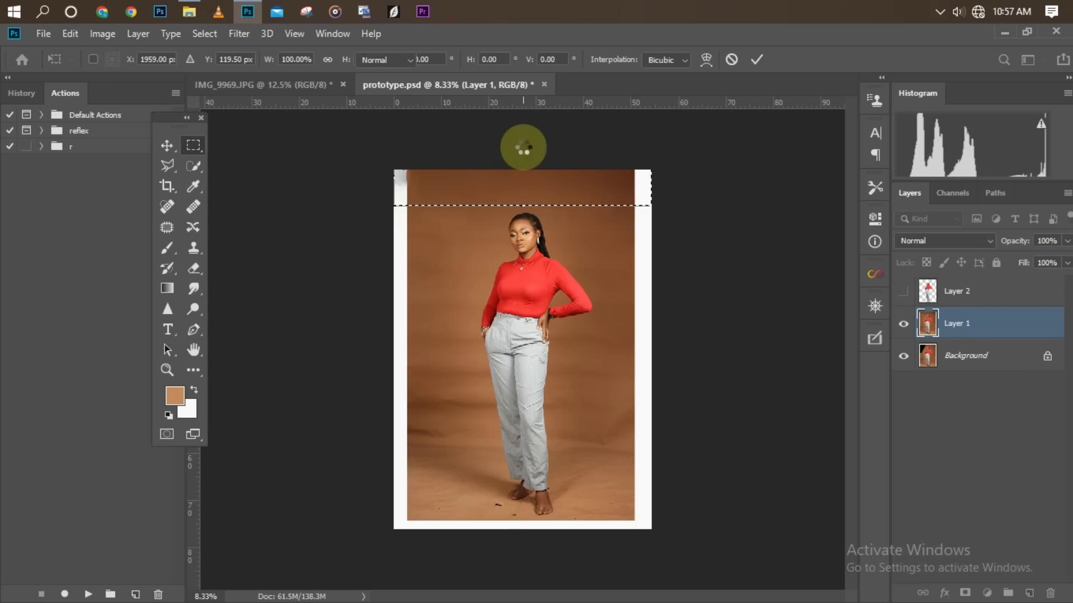
click(540, 209)
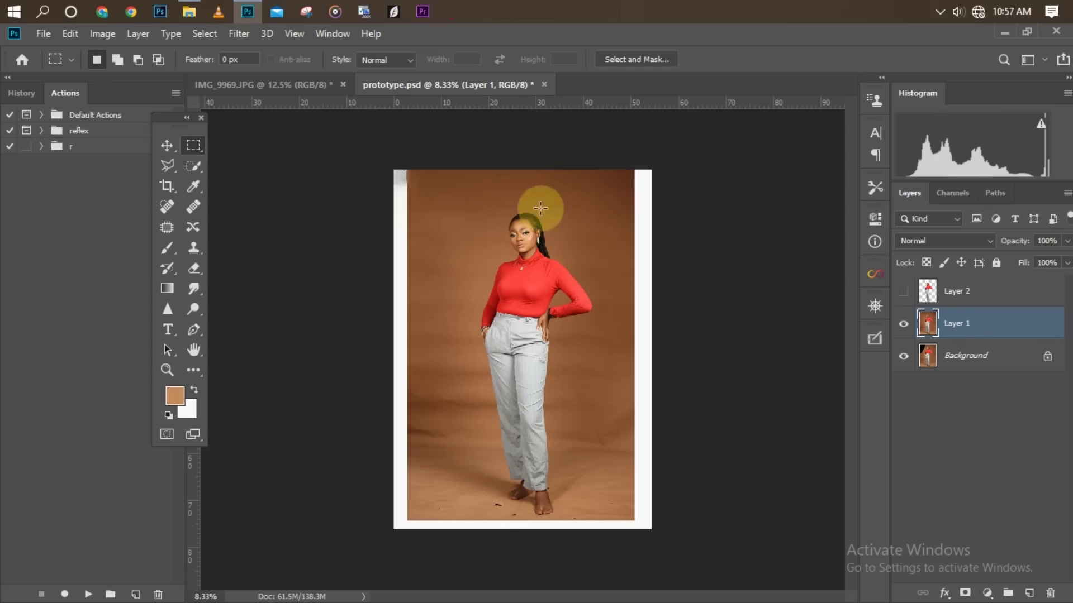
click(518, 211)
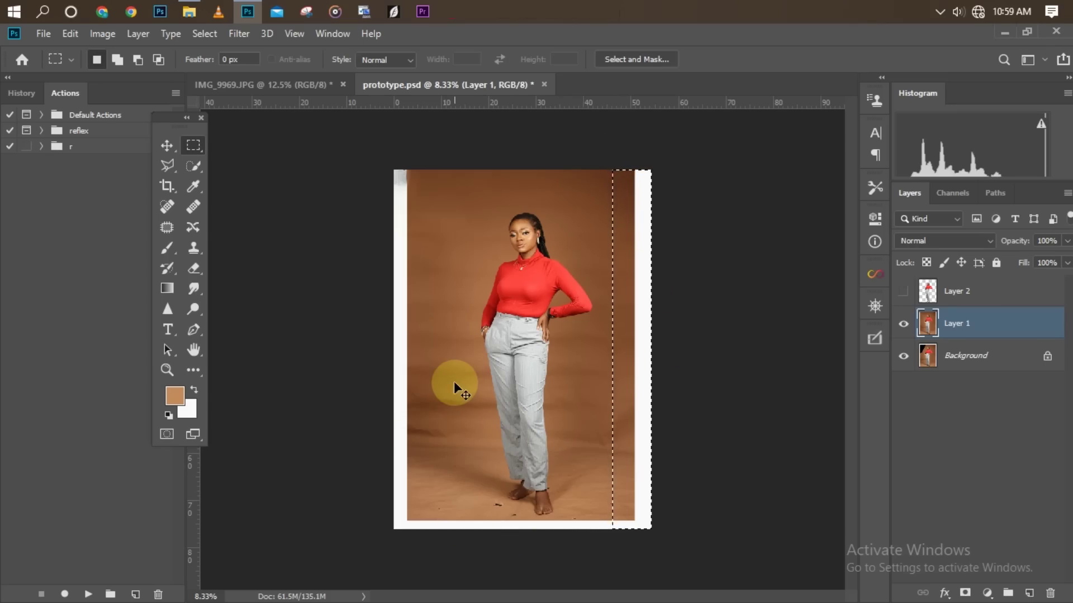
Stretch the right backdrop strip outward over the white right border.
key(ctrl+t)
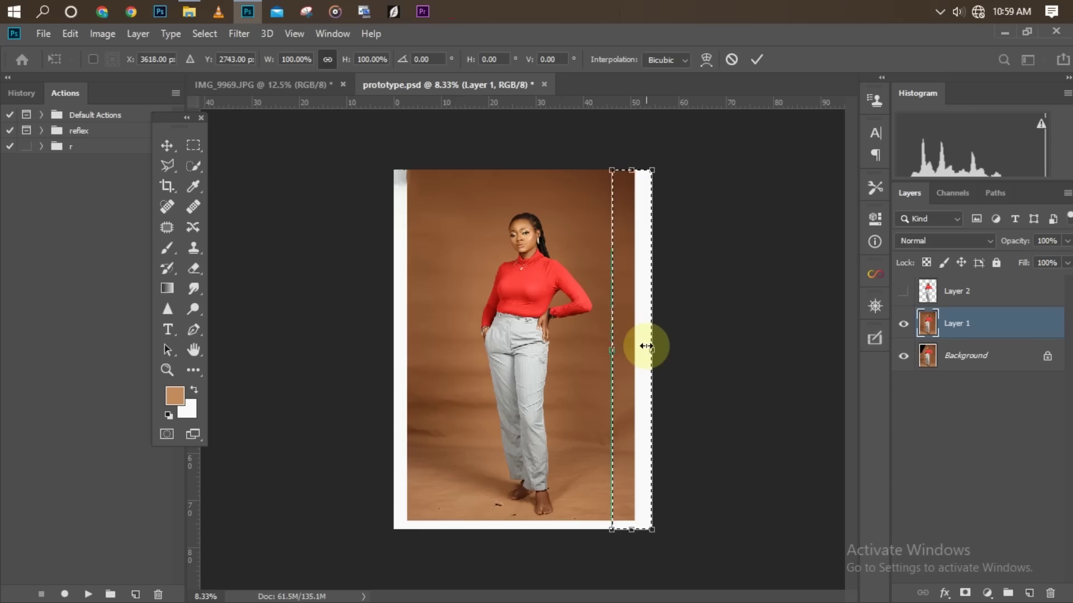
drag(651, 350, 688, 350)
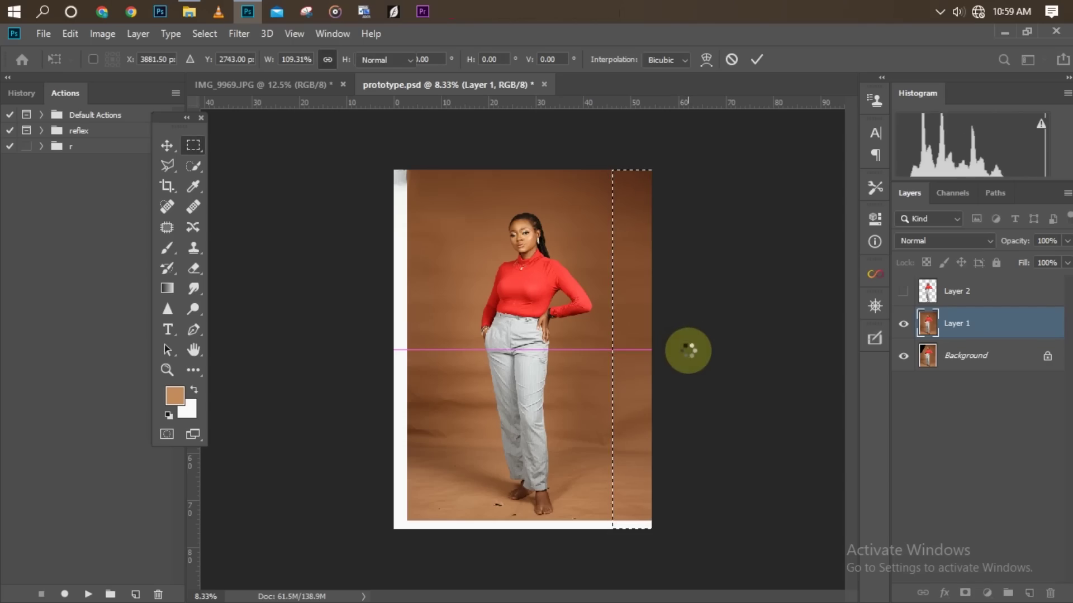
key(Return)
click(684, 441)
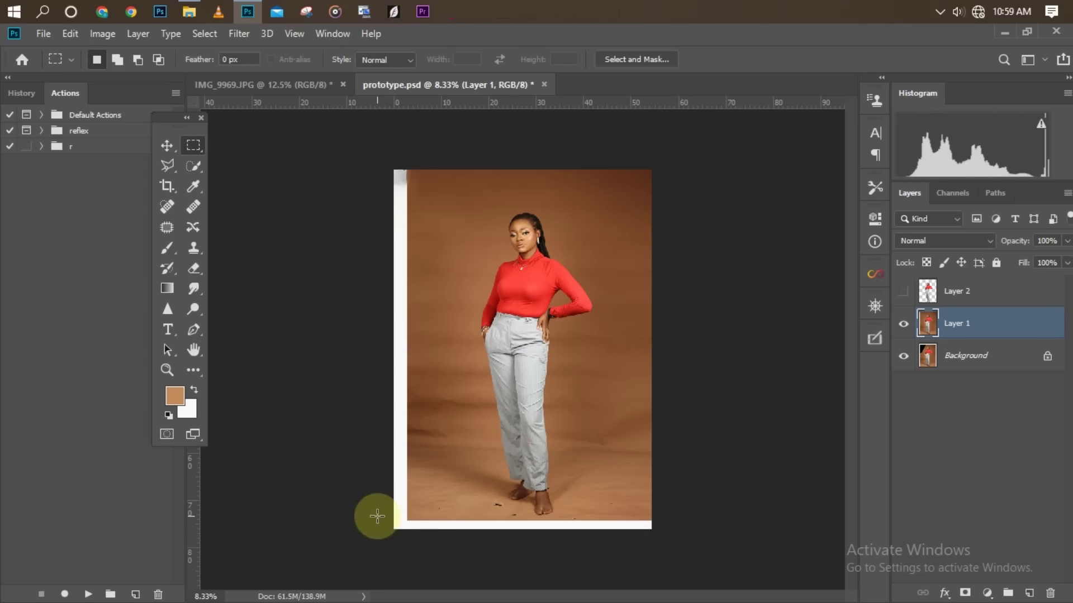
Select the bottom strip and stretch it down over the white bottom border.
click(397, 521)
drag(442, 538, 670, 552)
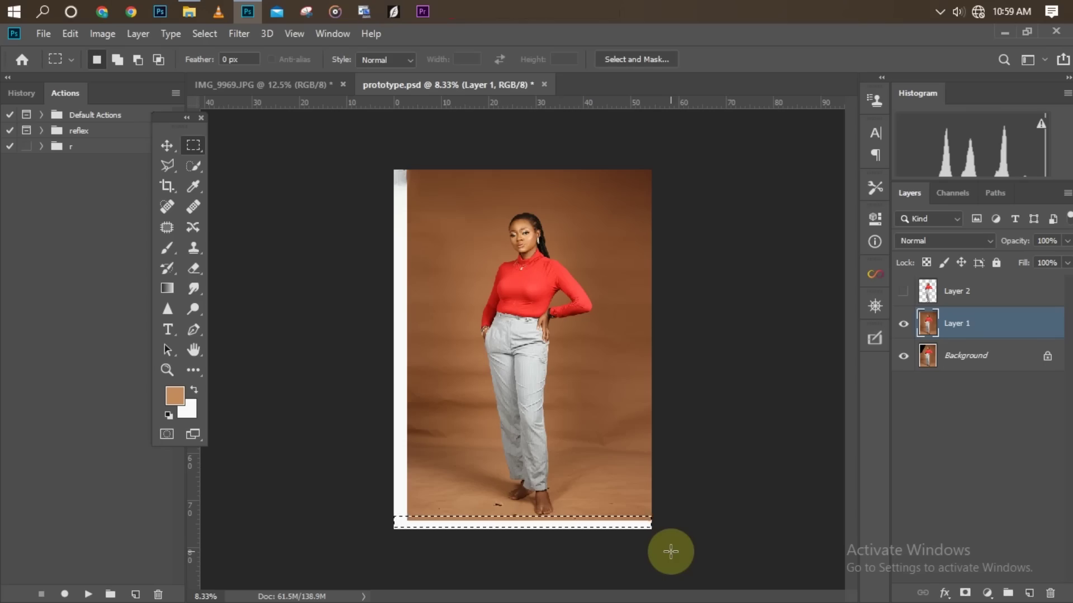
key(ctrl+t)
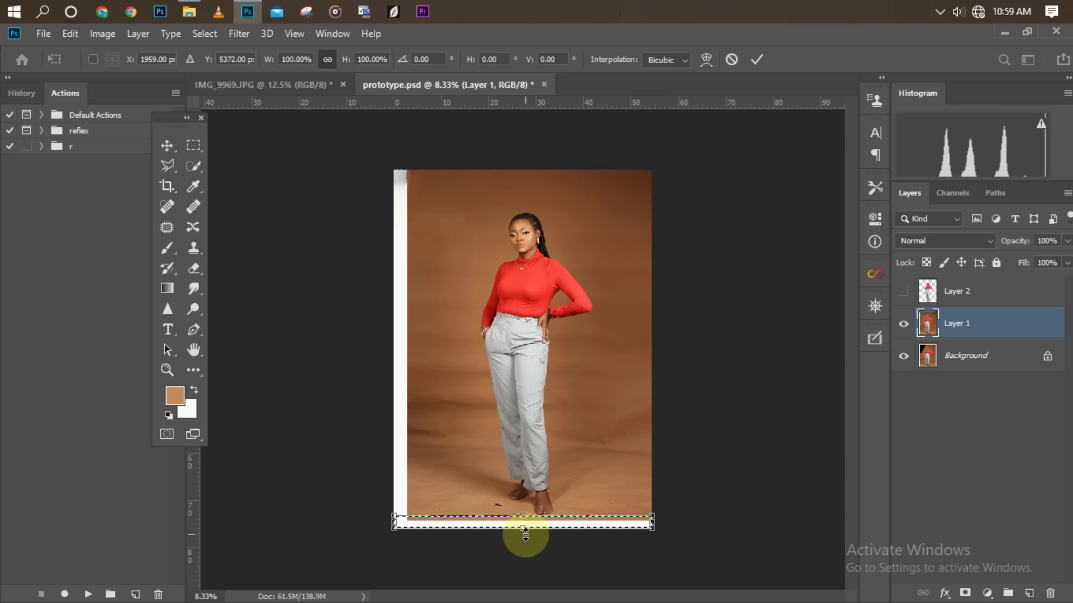
drag(525, 544, 524, 552)
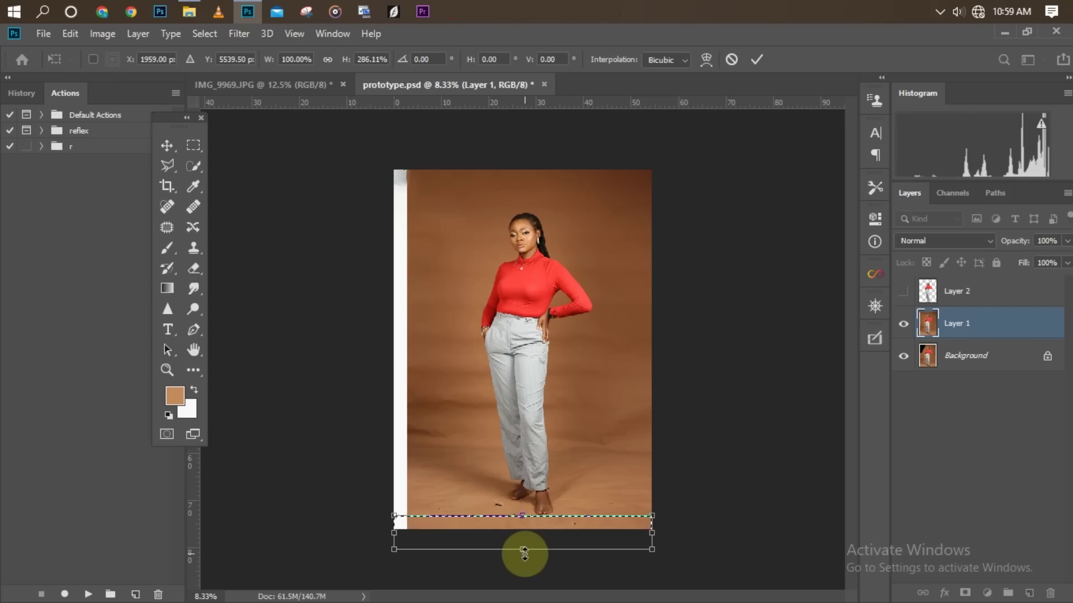
key(Return)
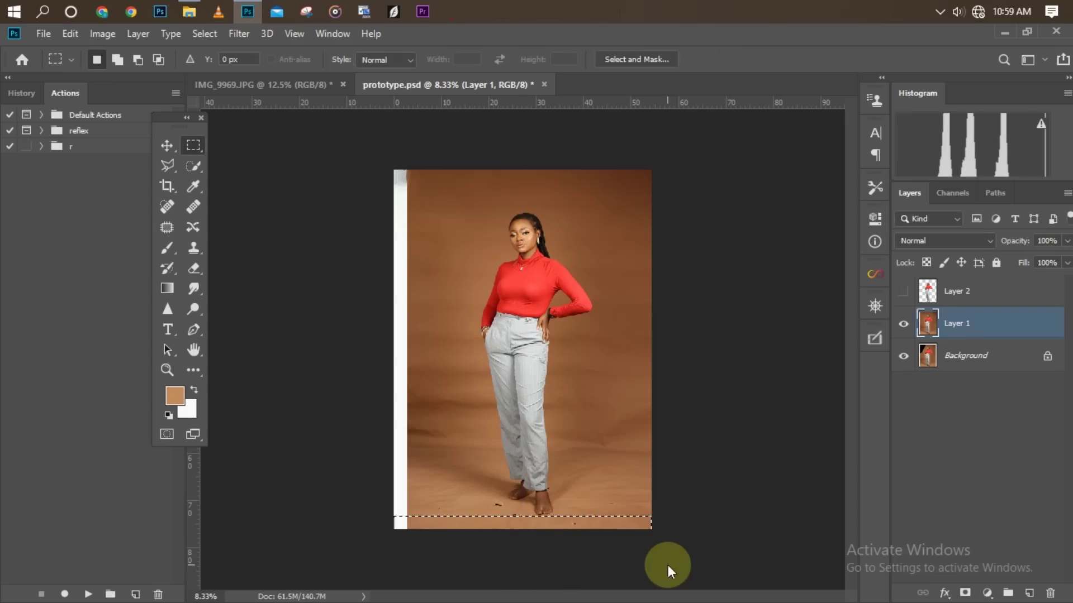
key(ctrl+d)
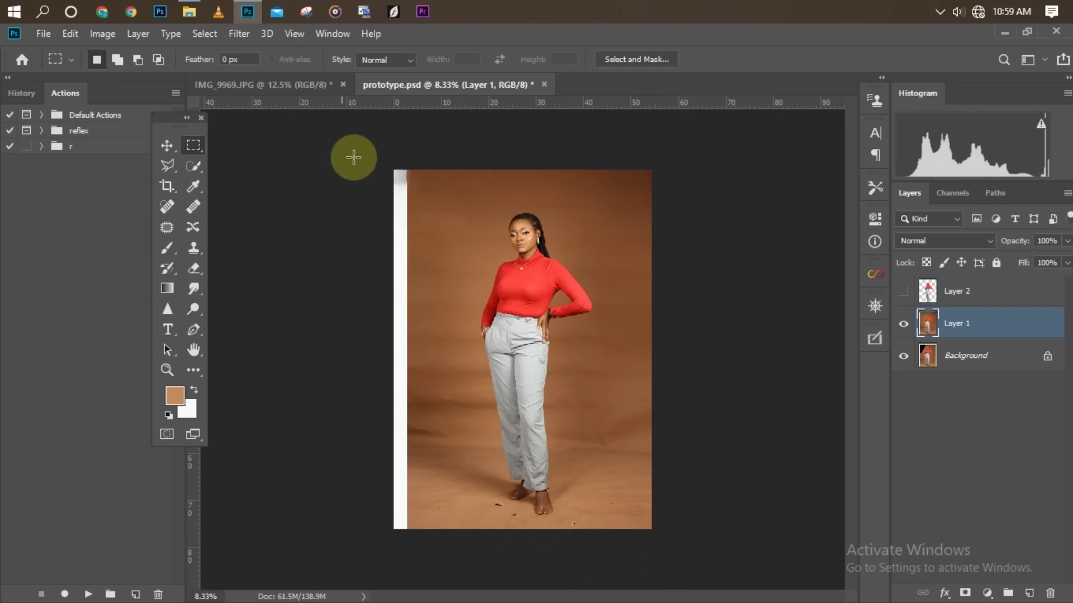
Select the left strip and stretch it over the white left border, then check the edges.
drag(383, 149, 433, 550)
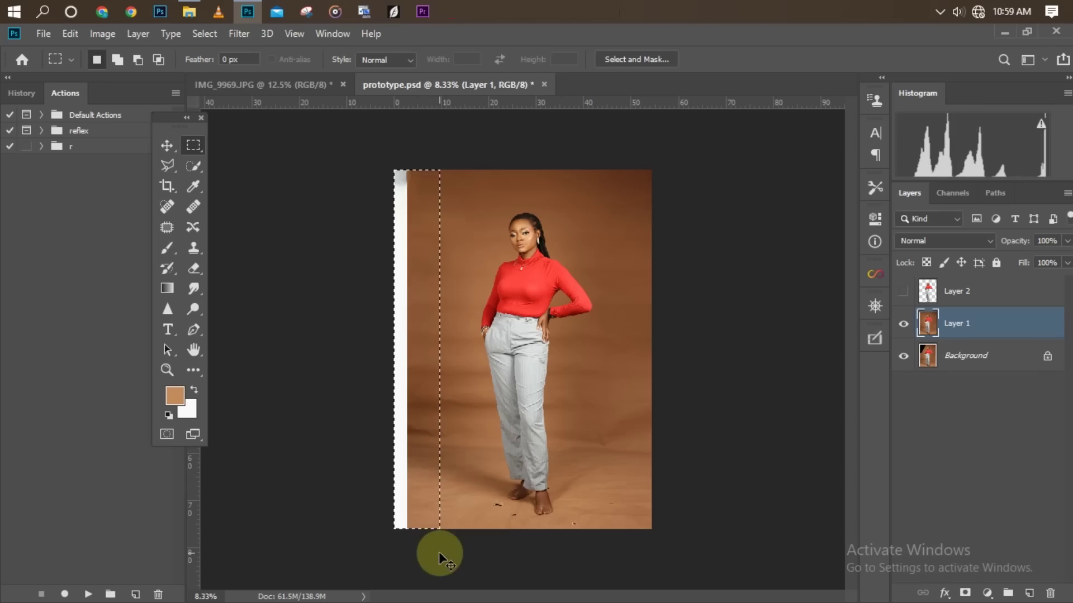
key(ctrl+t)
drag(389, 355, 365, 356)
key(Return)
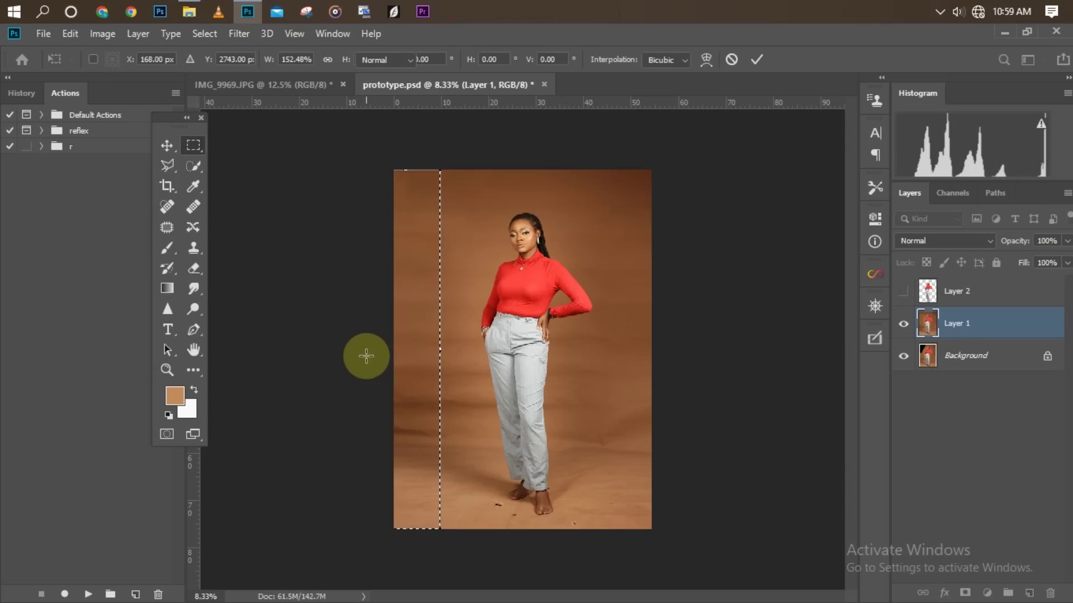
key(ctrl+plus)
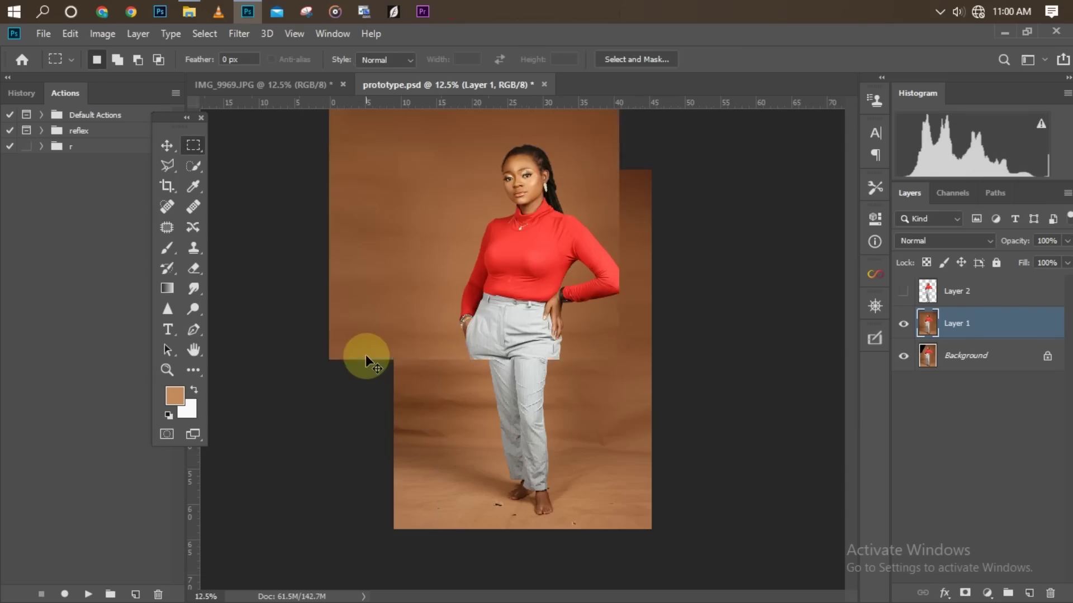
key(ctrl+minus)
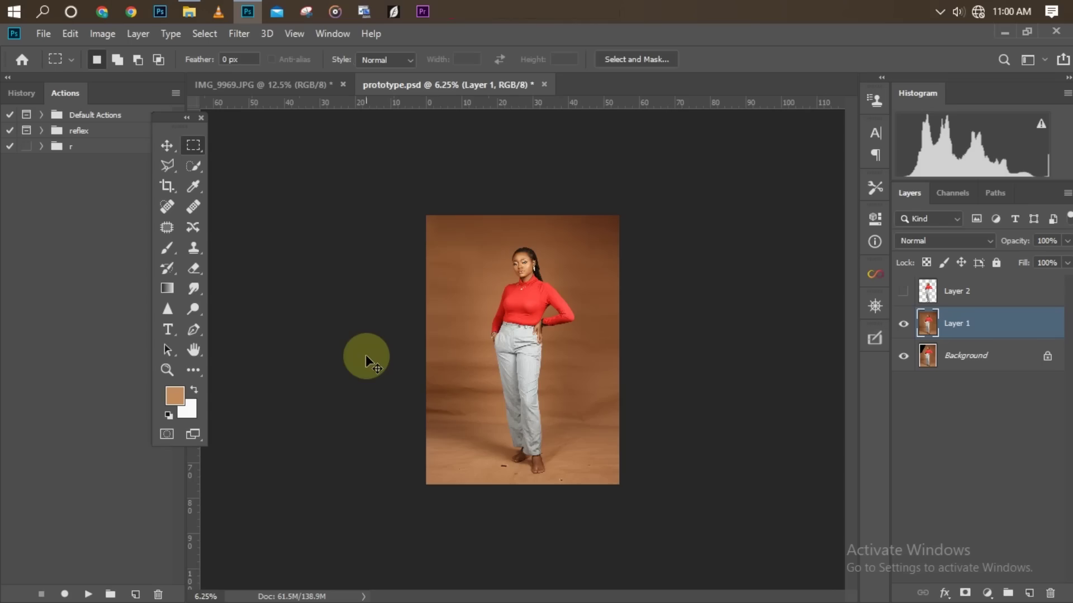
key(ctrl+plus)
key(ctrl+plus)
key(ctrl+minus)
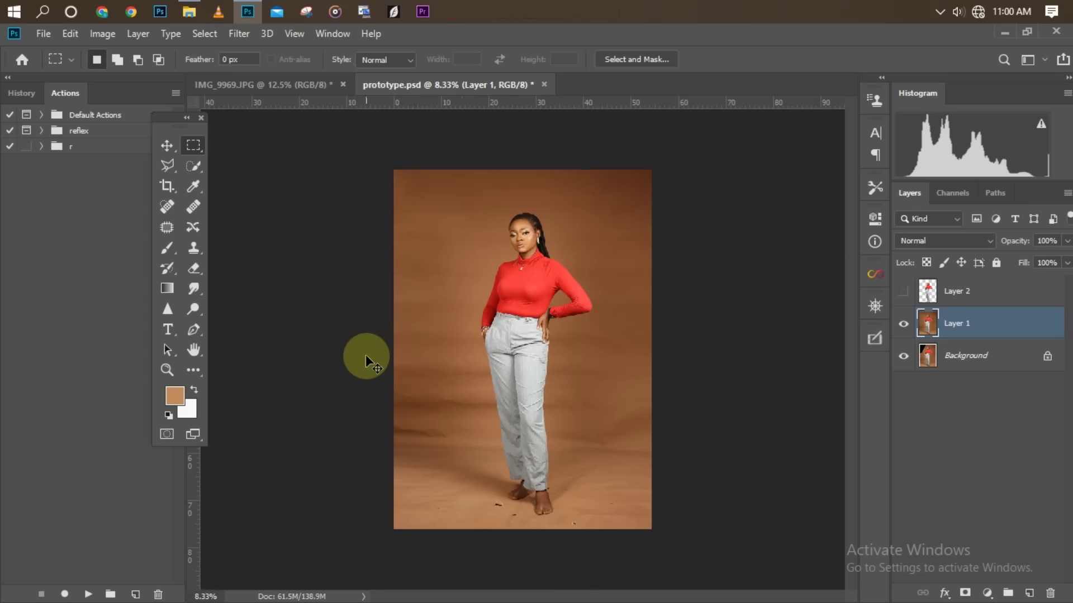
key(ctrl+plus)
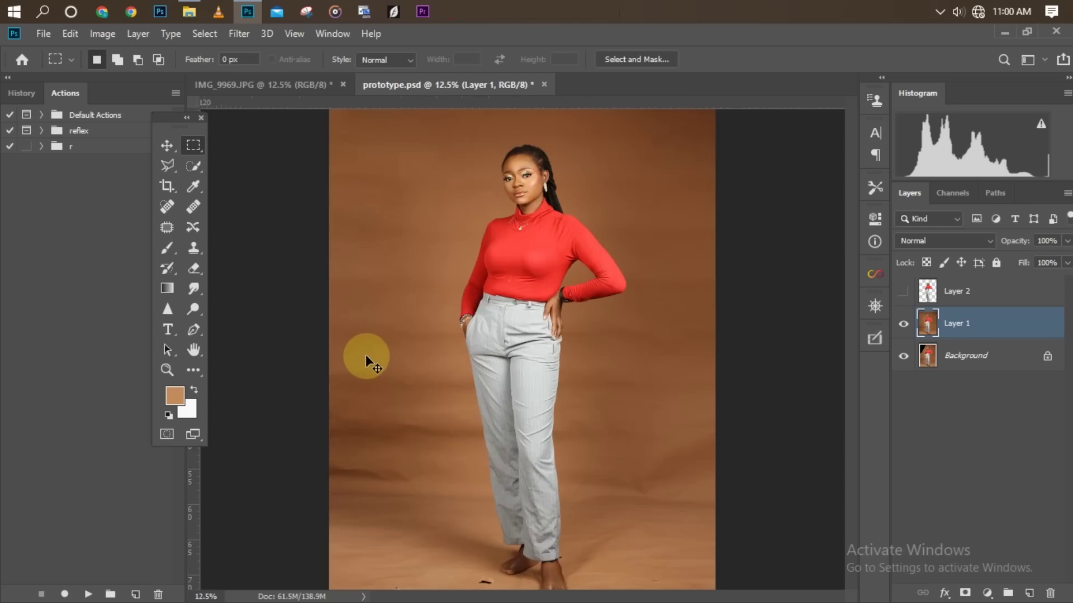
key(ctrl+minus)
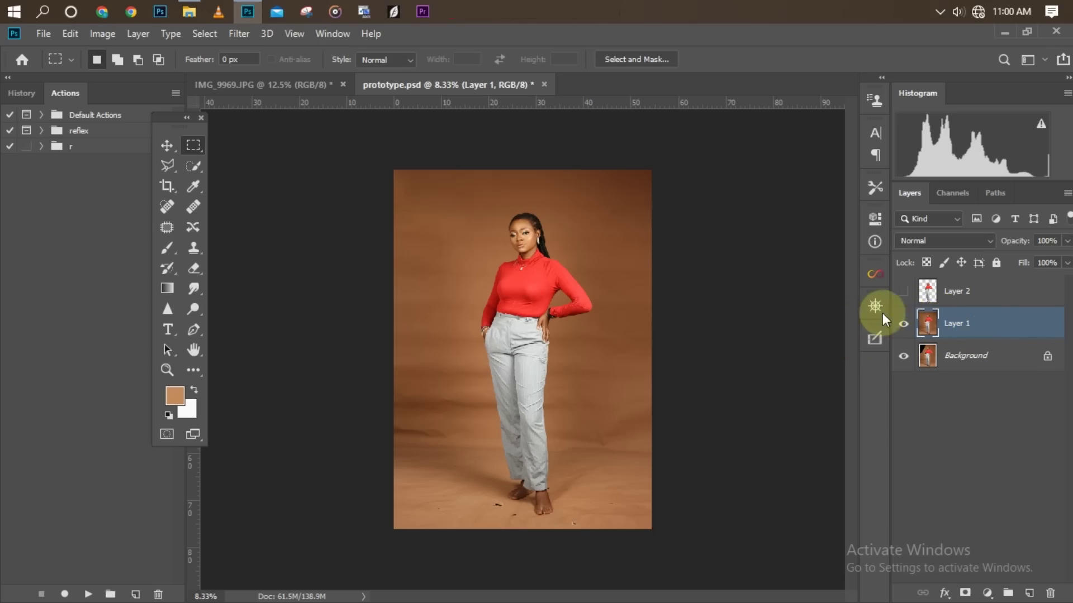
Load Layer 2's outline as a selection and expand it by 8 pixels.
drag(905, 305, 928, 296)
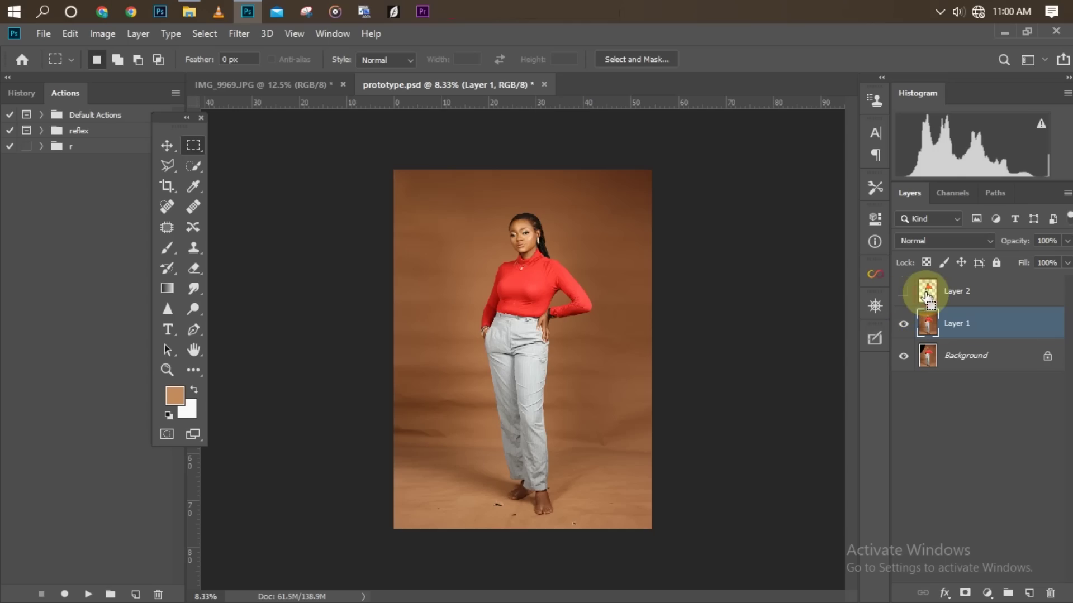
ctrl+click(927, 291)
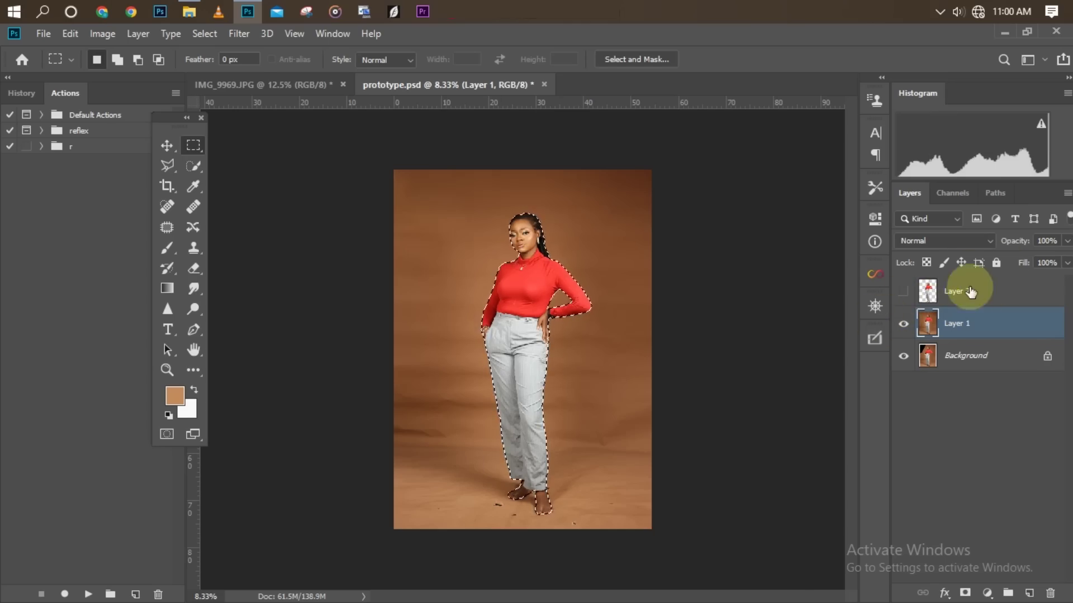
click(203, 30)
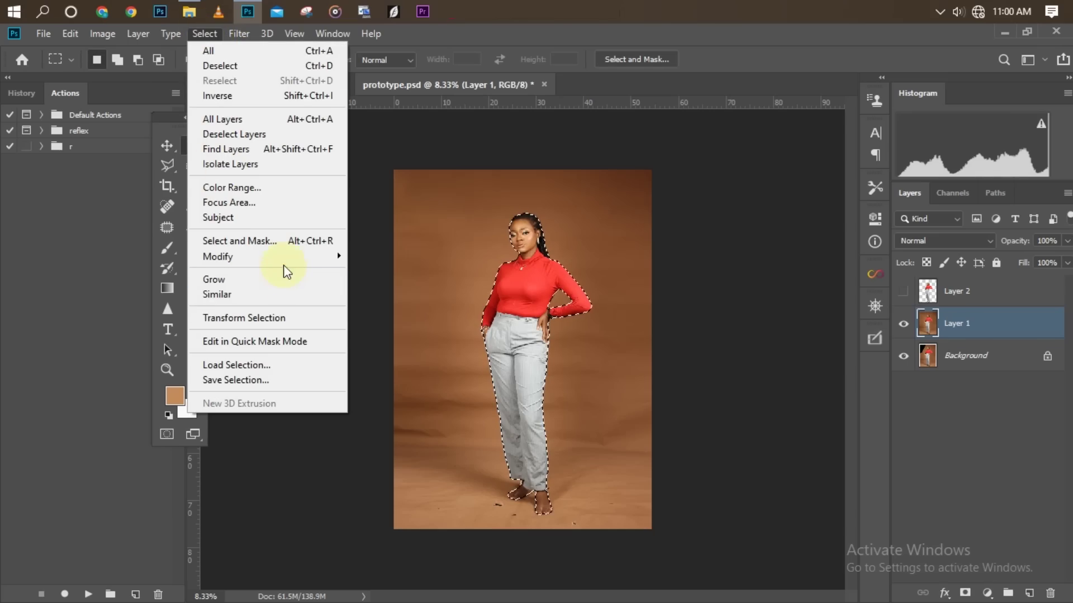
mouse_move(284, 260)
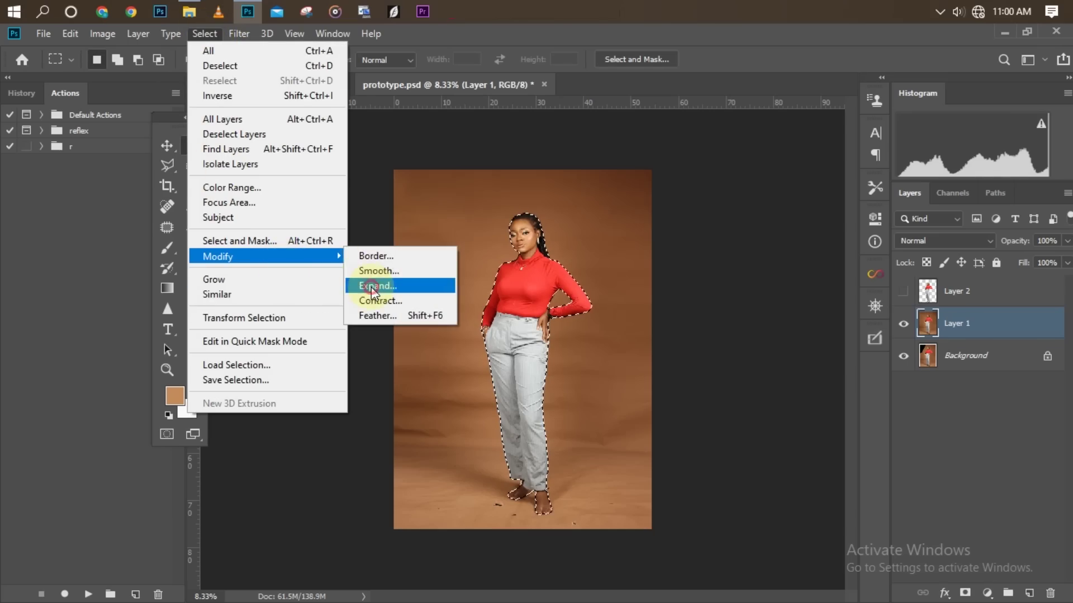
click(371, 286)
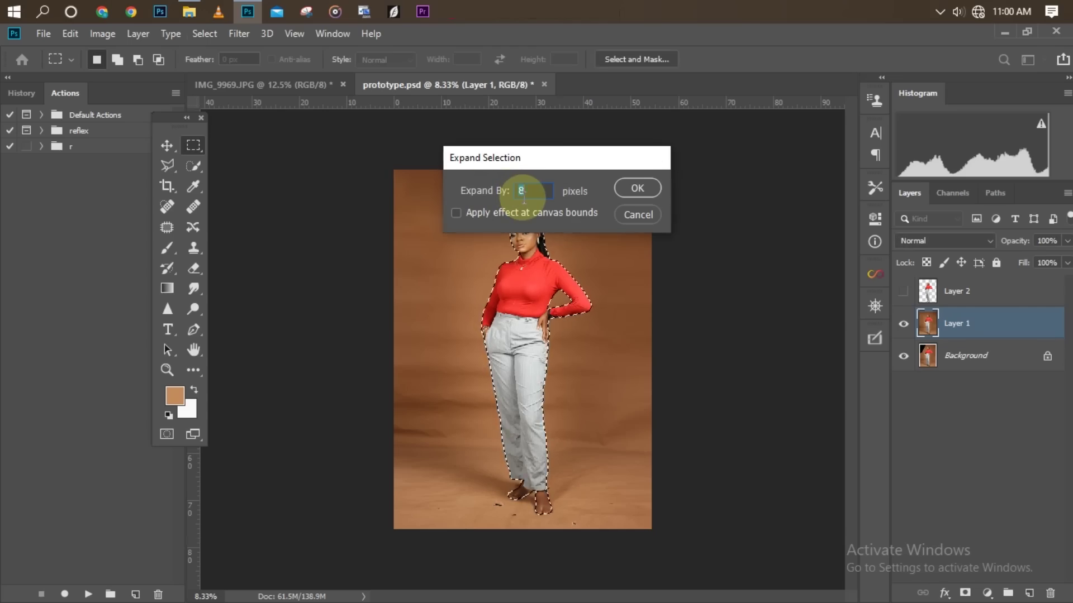
key(Return)
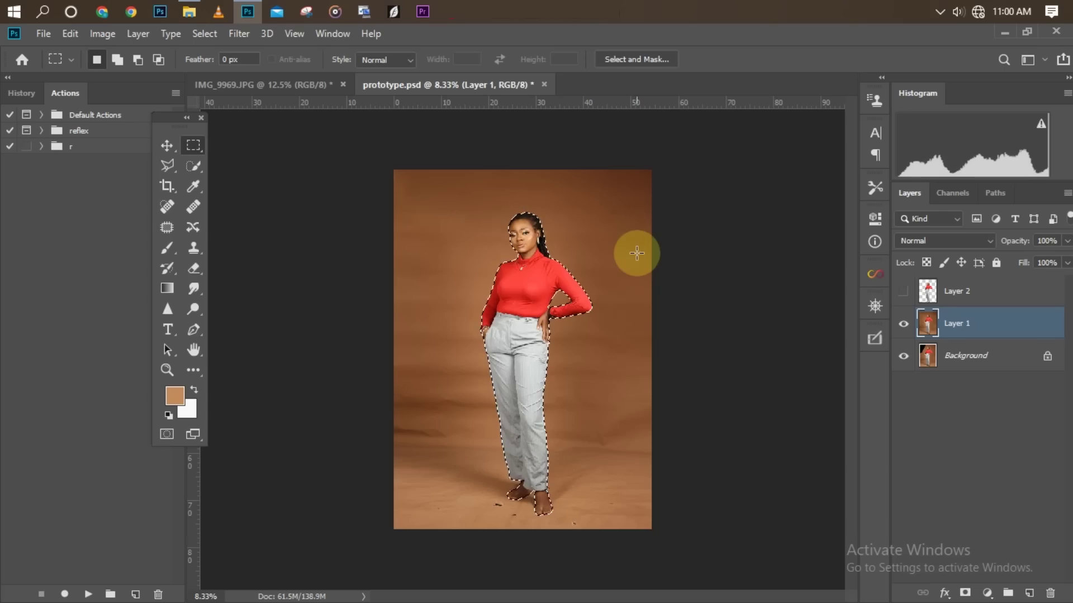
Content-Aware fill the expanded model selection on Layer 1 at 100% opacity.
click(534, 316)
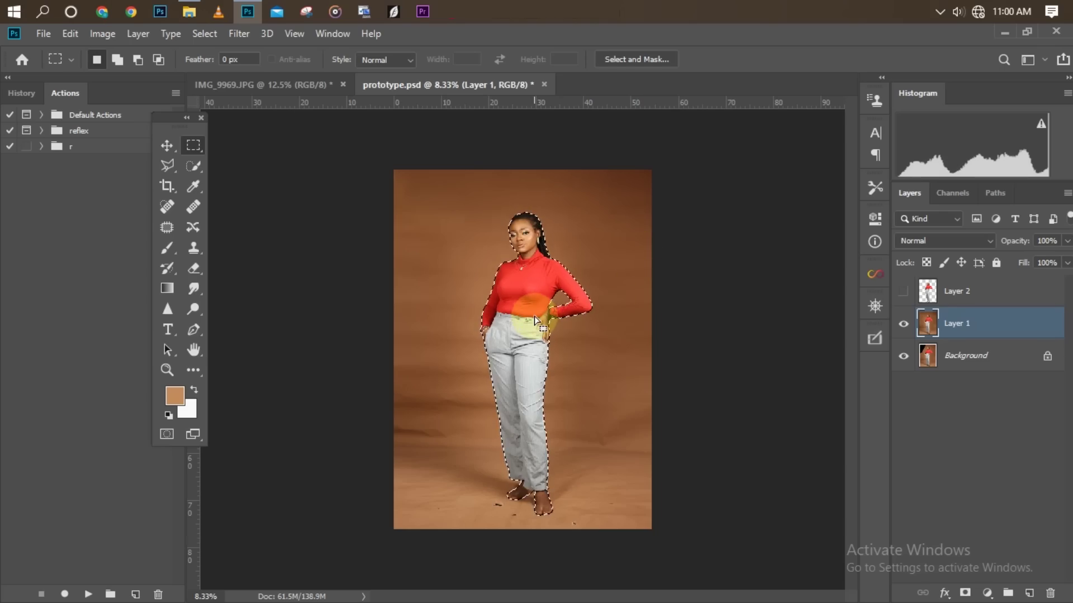
right_click(534, 316)
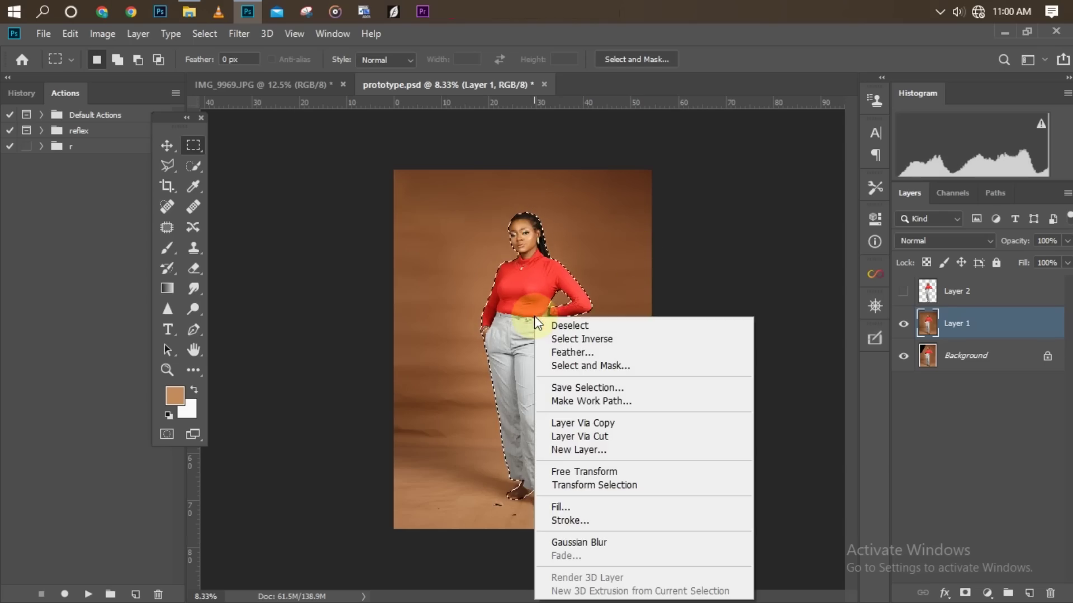
click(584, 507)
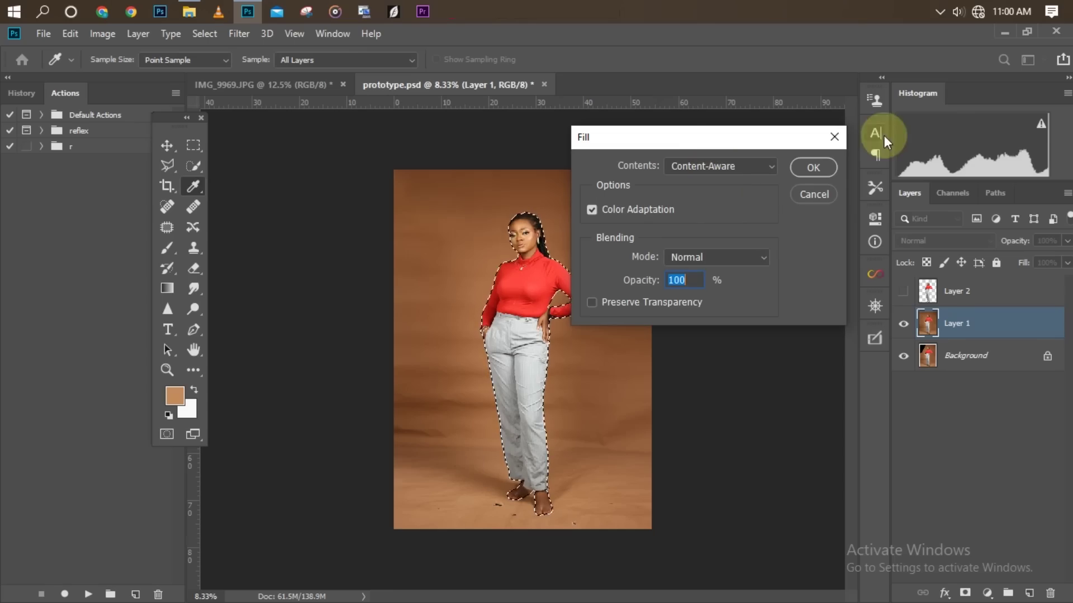
click(810, 163)
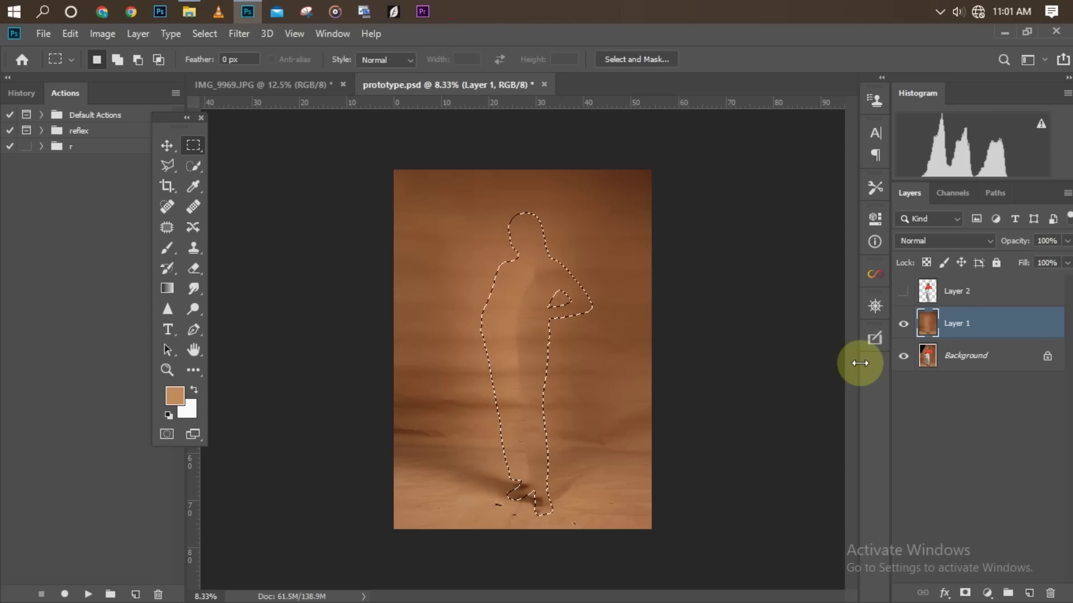
key(ctrl+plus)
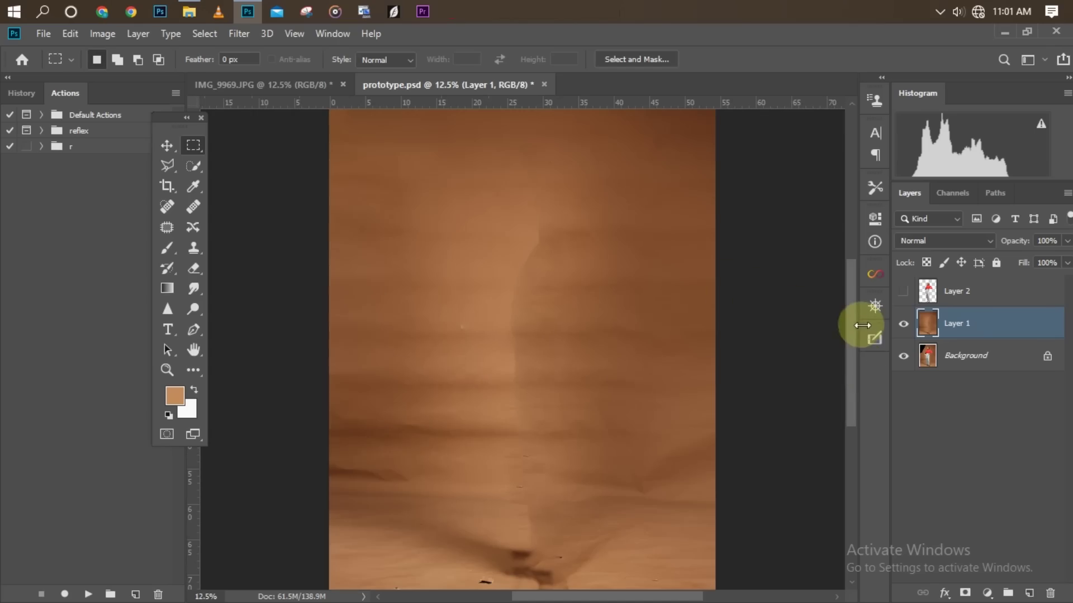
Patch the dark spot and specks on the floor with nearby clean texture.
drag(848, 352, 847, 392)
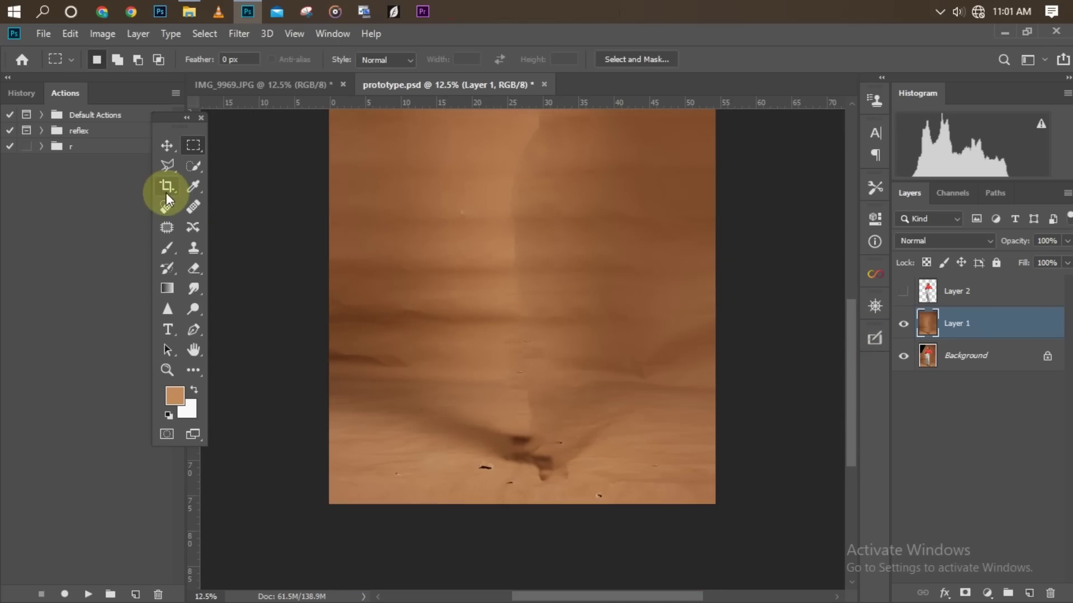
click(165, 230)
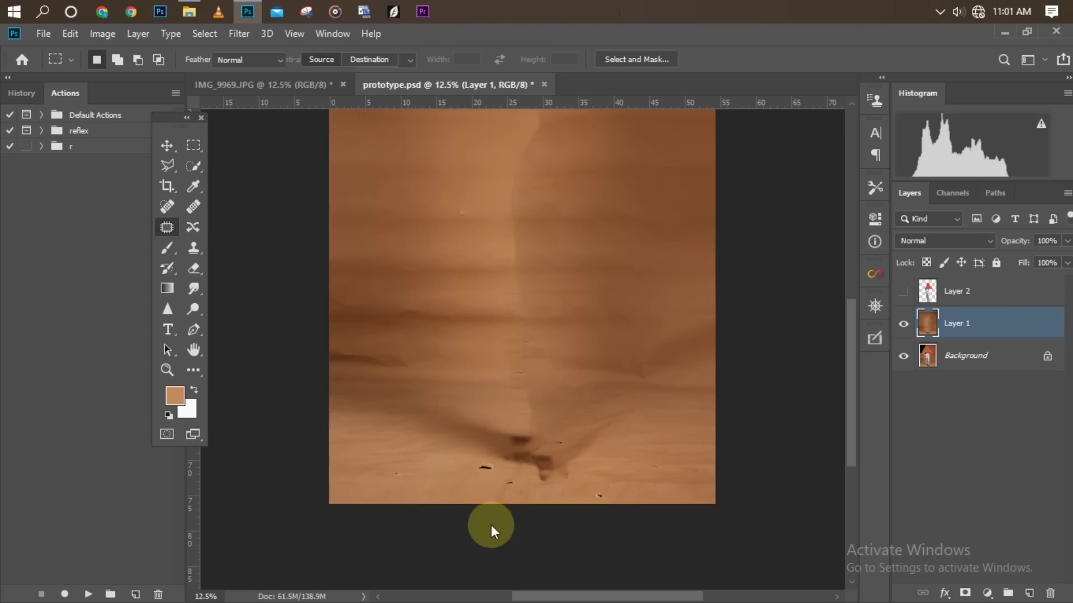
mouse_move(468, 458)
mouse_down()
mouse_move(498, 459)
mouse_move(478, 474)
mouse_move(465, 447)
mouse_move(495, 474)
mouse_move(464, 471)
mouse_up()
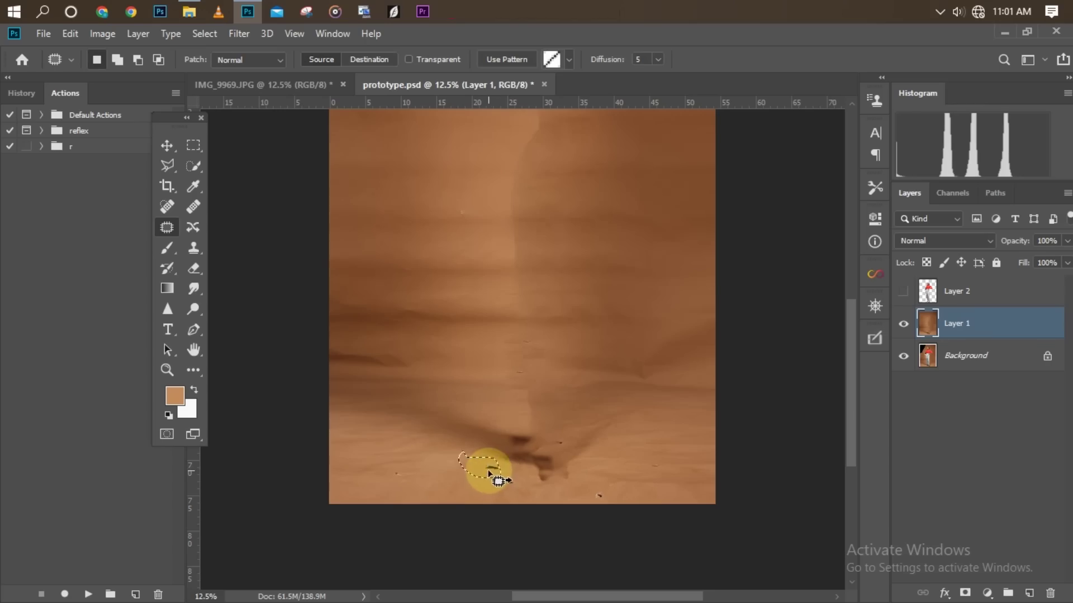
mouse_move(495, 479)
mouse_down()
mouse_move(464, 478)
mouse_move(522, 481)
mouse_move(472, 480)
mouse_up()
mouse_move(617, 495)
mouse_down()
mouse_move(577, 494)
mouse_move(597, 496)
mouse_up()
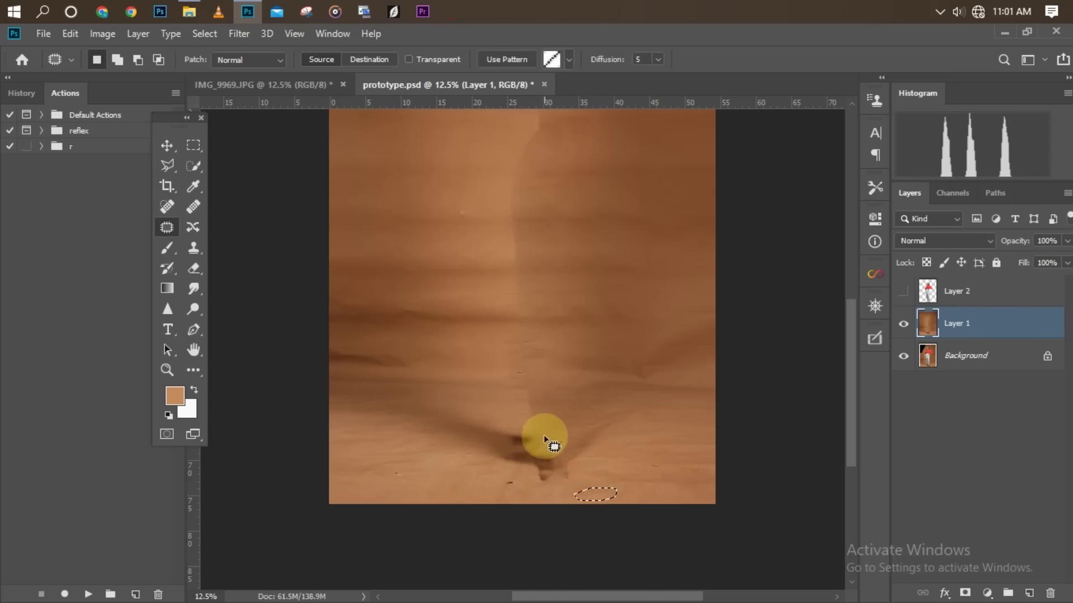
mouse_move(498, 484)
mouse_down()
mouse_move(515, 505)
mouse_move(480, 487)
mouse_up()
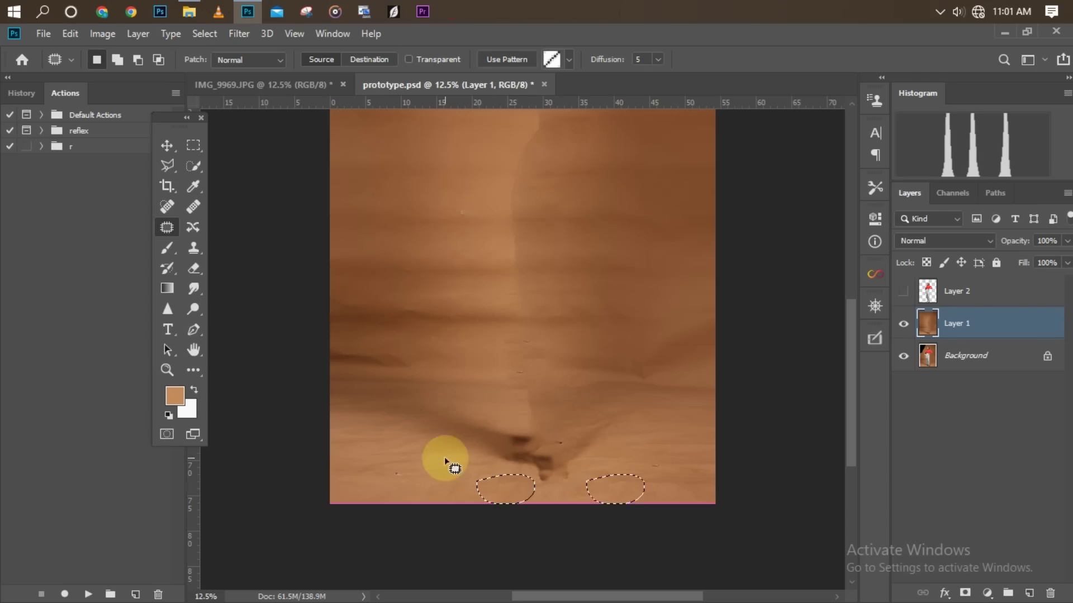
Patch the leftover streak where the model stood with neighbouring brown texture, then deselect.
click(481, 202)
mouse_move(582, 206)
mouse_down()
mouse_move(462, 159)
mouse_move(517, 190)
mouse_move(443, 222)
mouse_move(390, 222)
mouse_move(445, 230)
mouse_up()
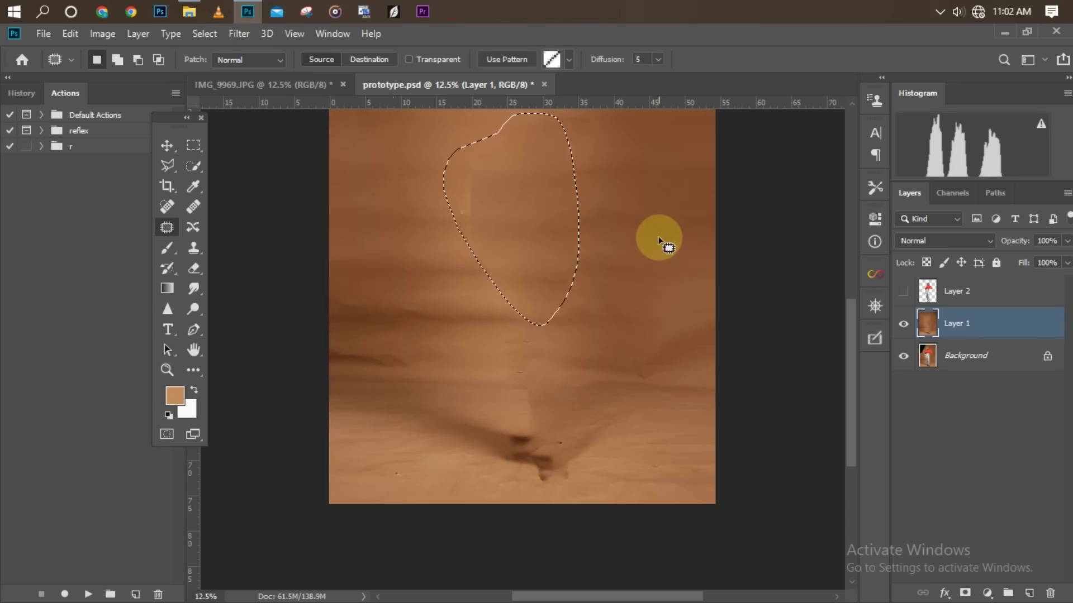
key(ctrl+minus)
key(ctrl+plus)
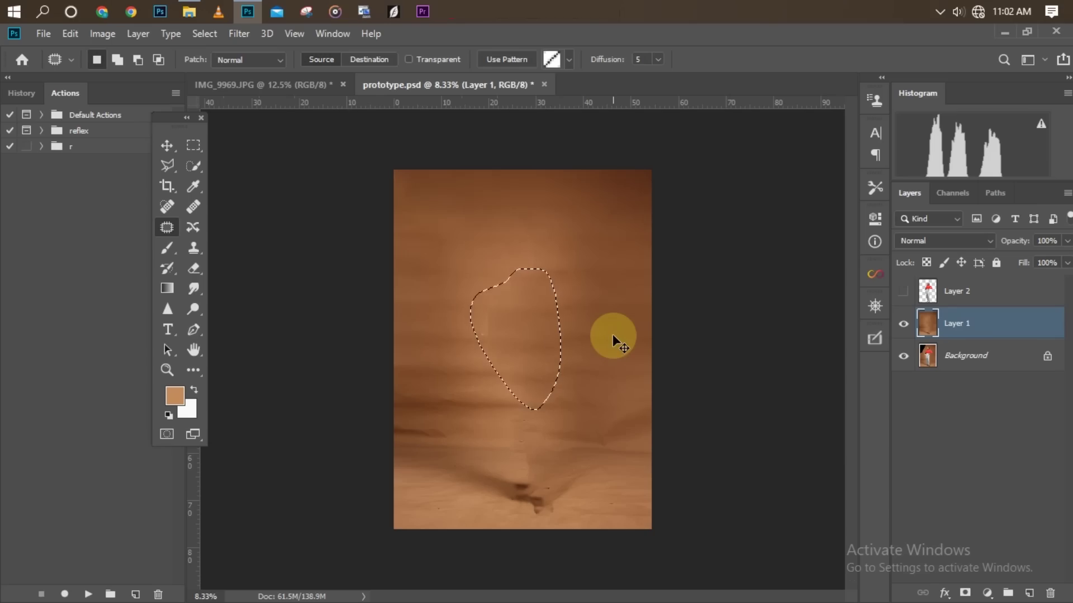
key(ctrl+d)
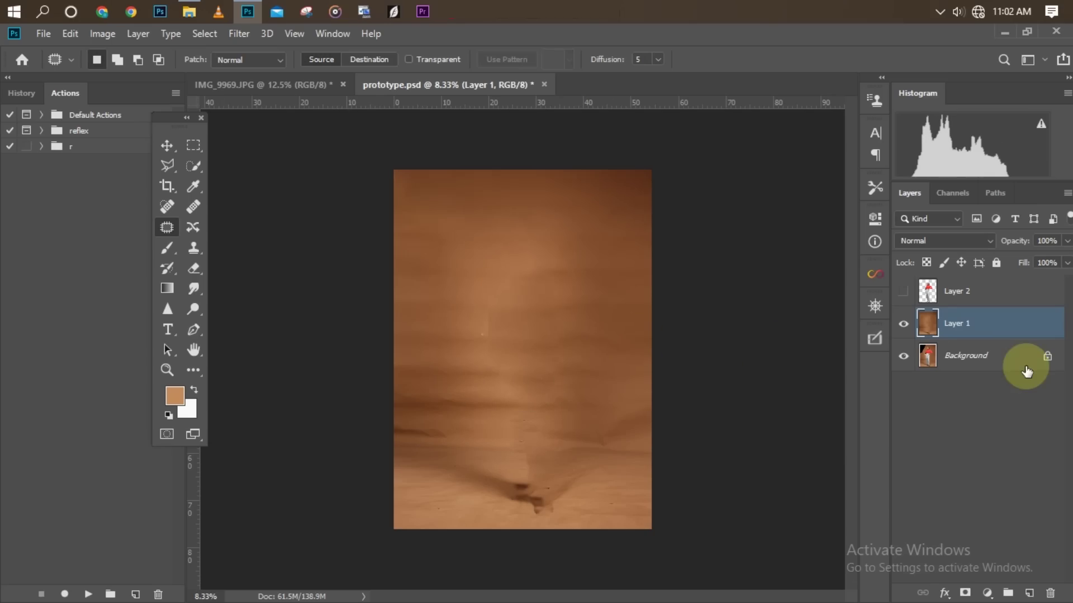
Duplicate Layer 1 and give the copy a Gaussian Blur of about 150 pixels radius.
key(ctrl+j)
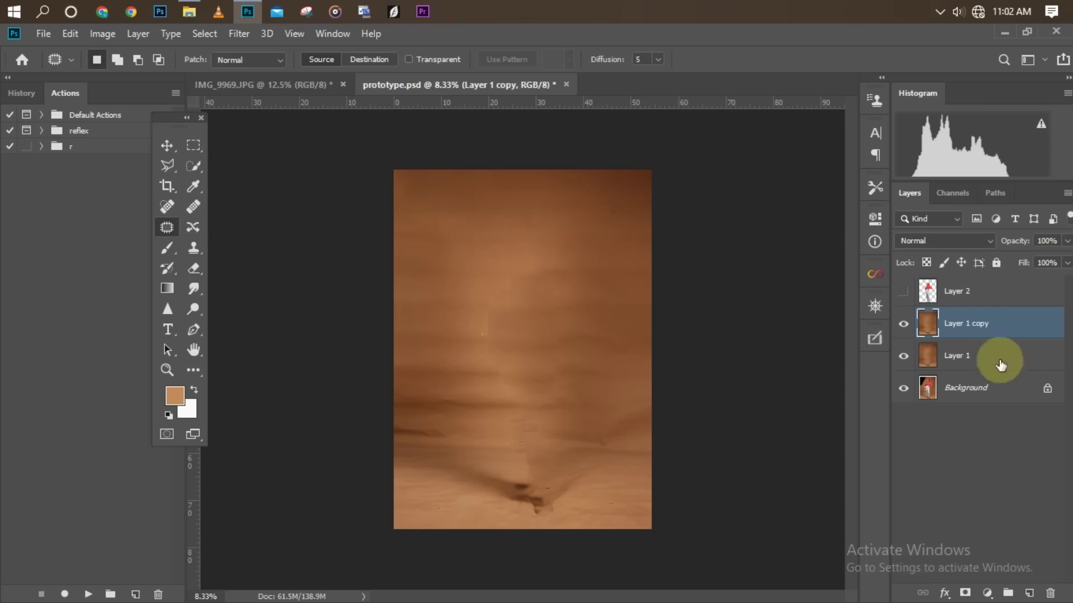
click(238, 35)
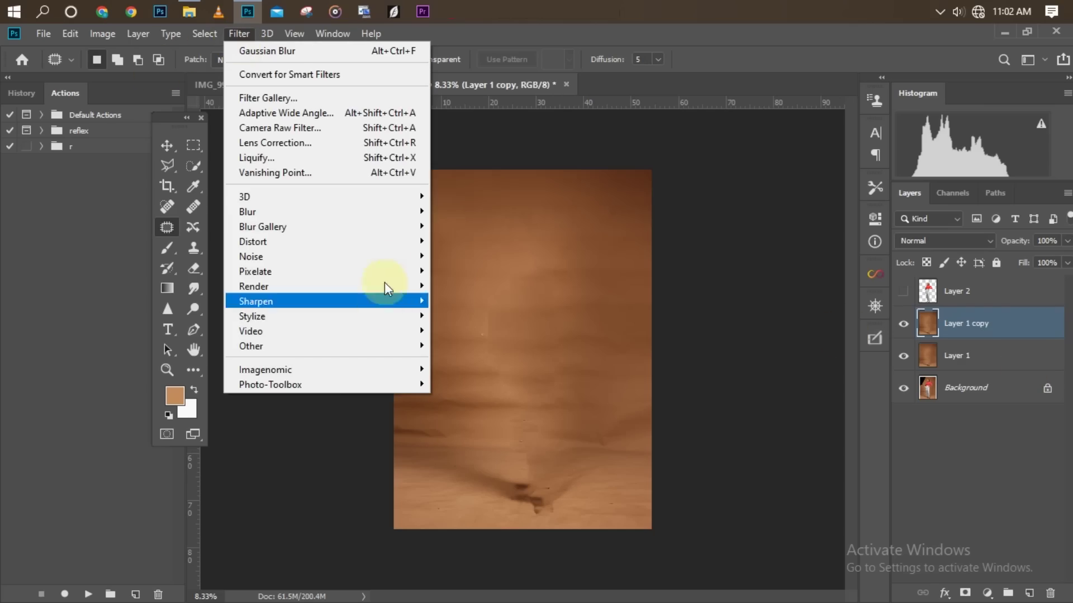
mouse_move(412, 212)
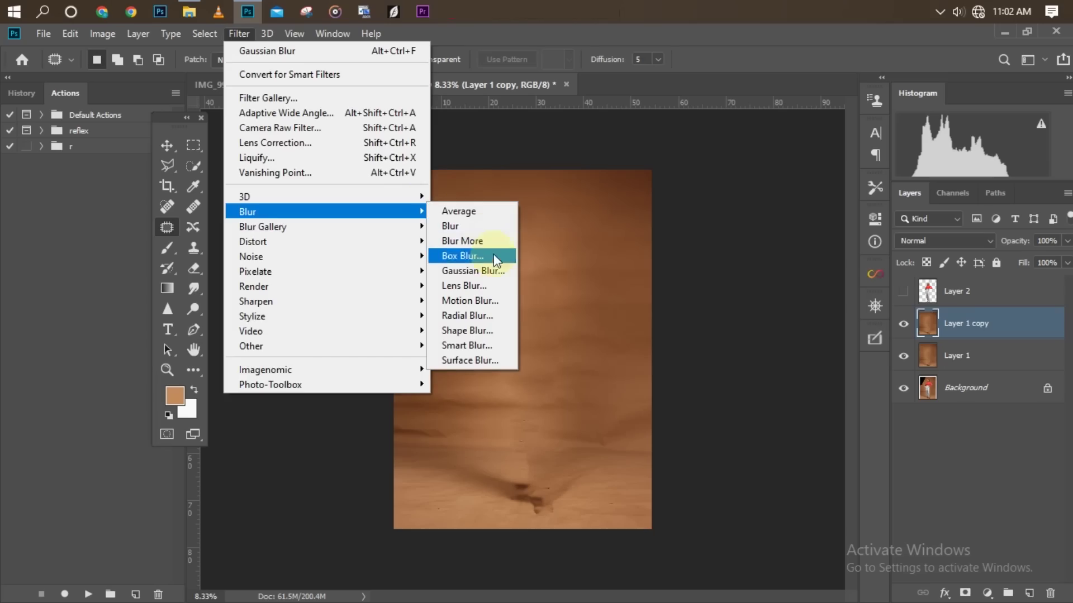
click(491, 271)
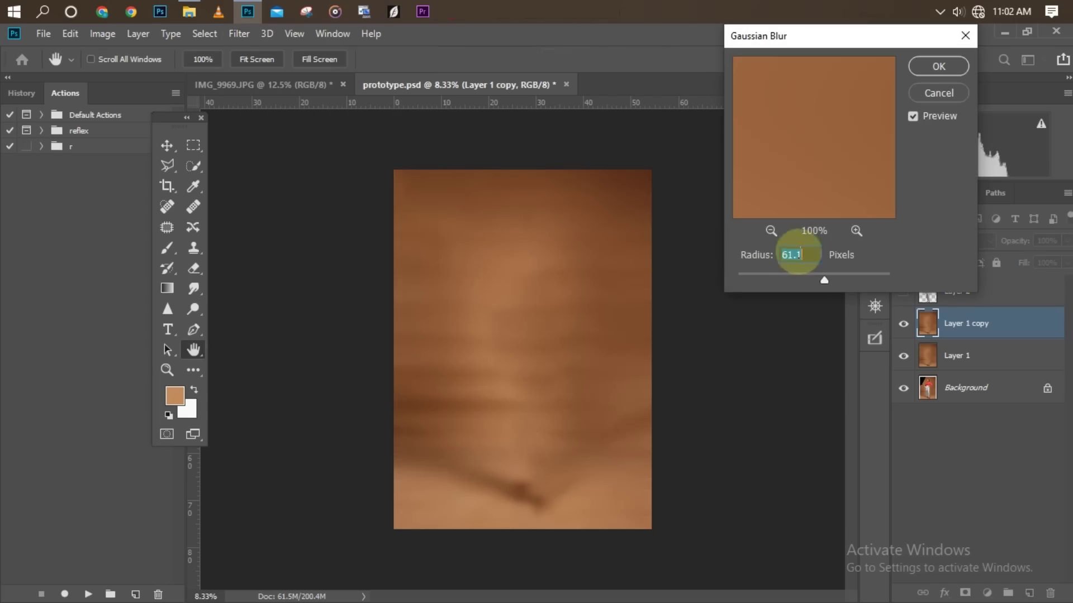
drag(852, 273, 850, 276)
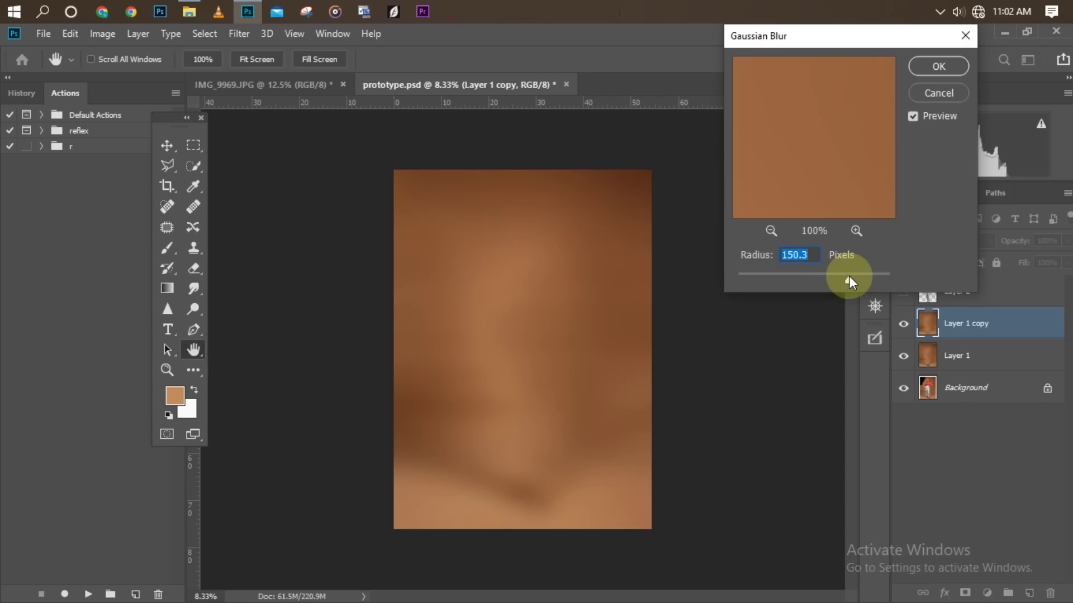
key(Return)
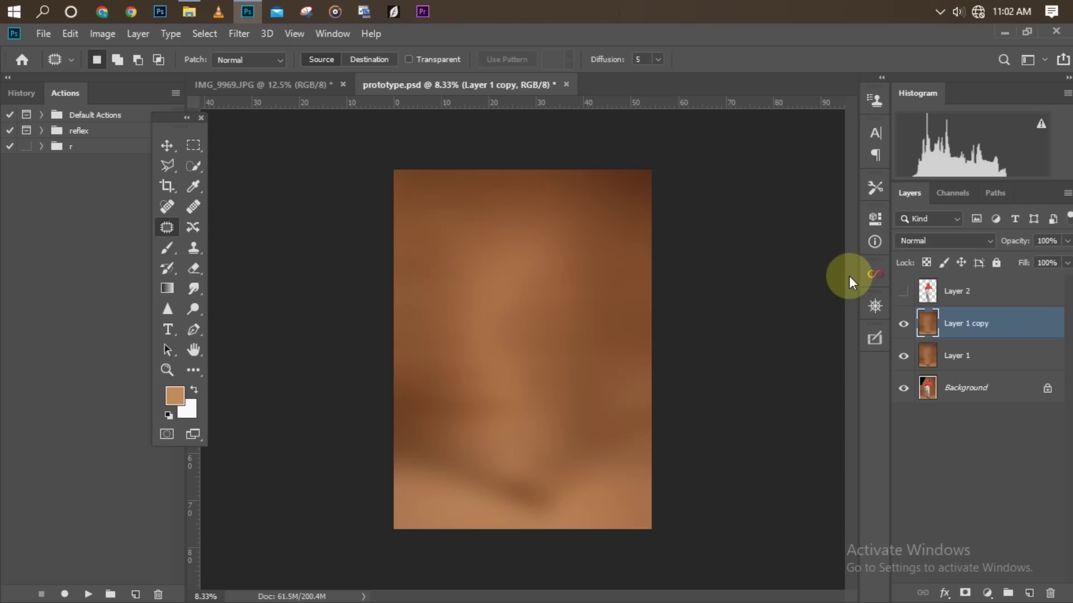
Show the Layer 2 cut-out and toggle the blurred Layer 1 copy off and on to compare.
click(903, 291)
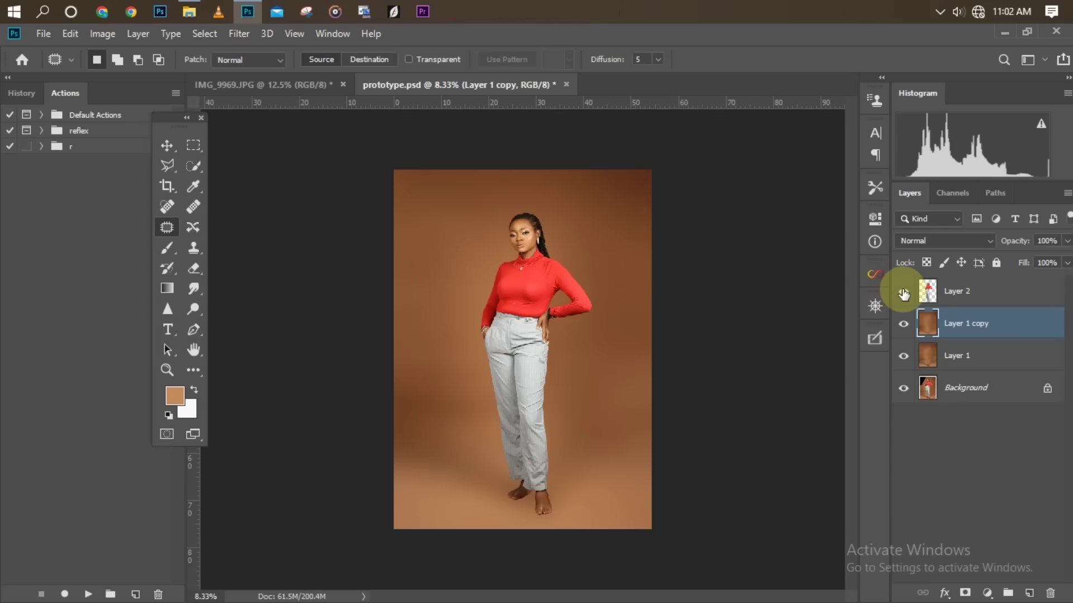
key(ctrl+plus)
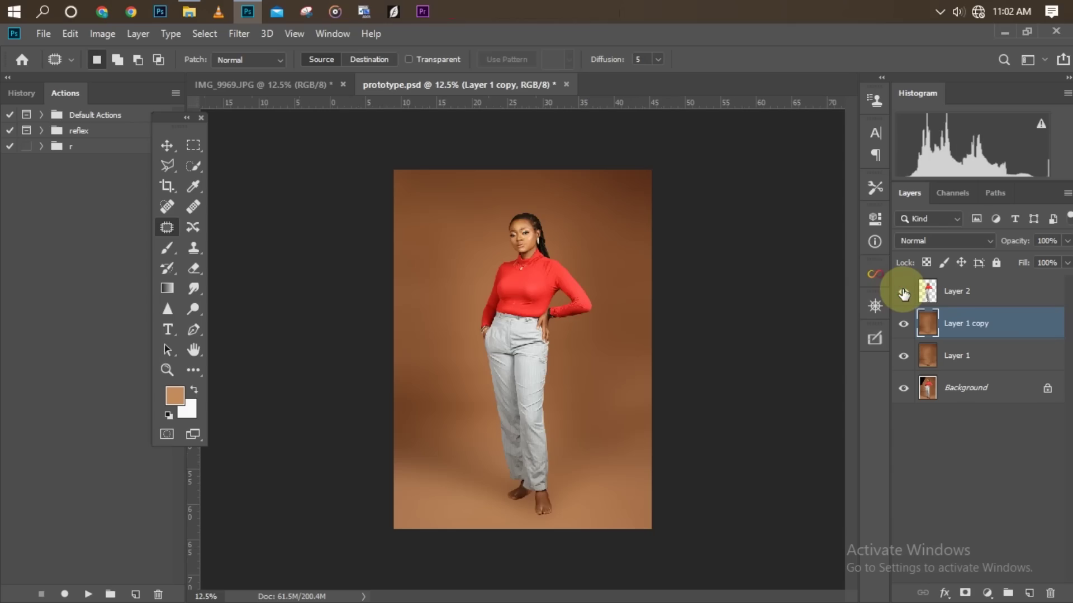
key(ctrl+minus)
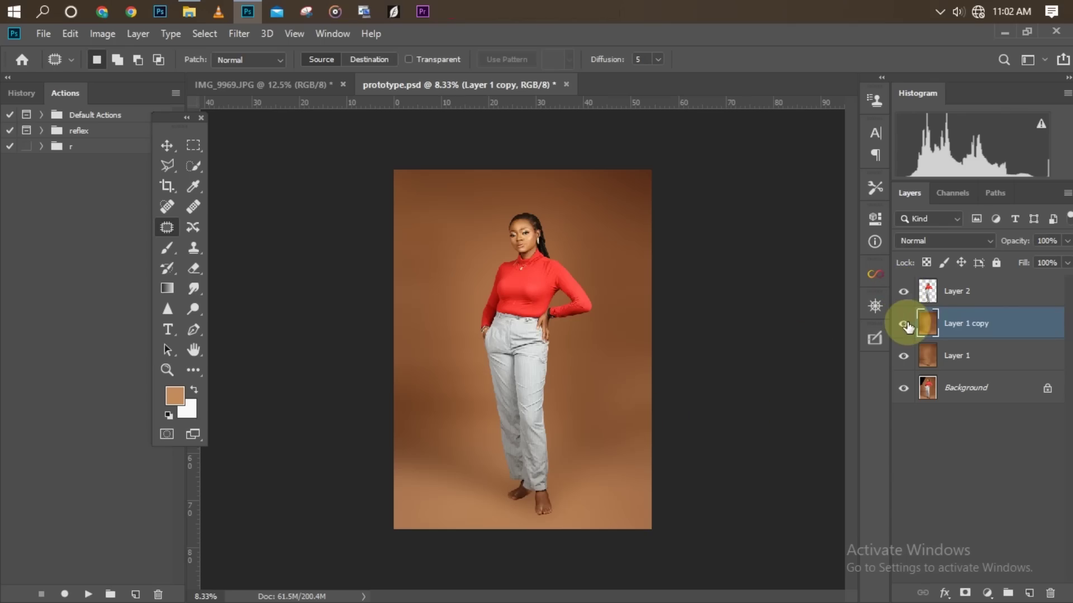
click(904, 327)
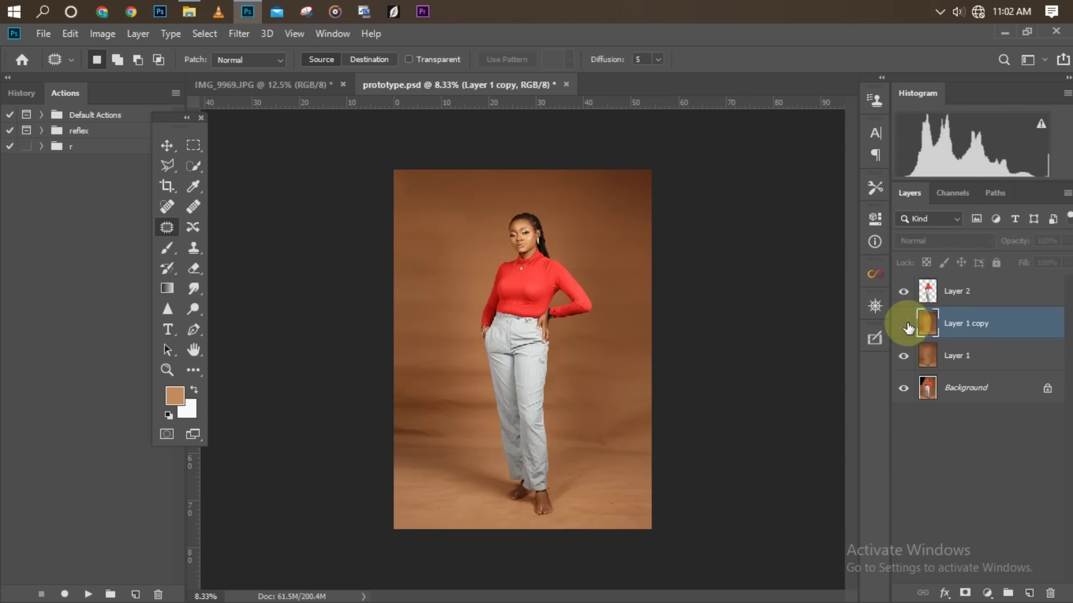
click(905, 326)
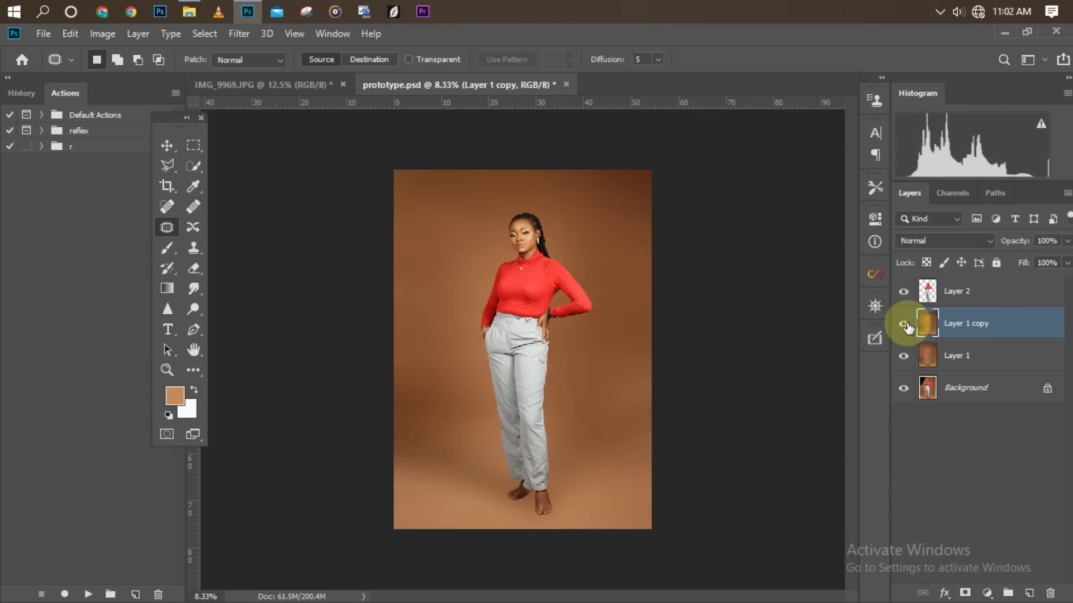
key(ctrl+minus)
key(ctrl+plus)
key(ctrl+minus)
key(ctrl+plus)
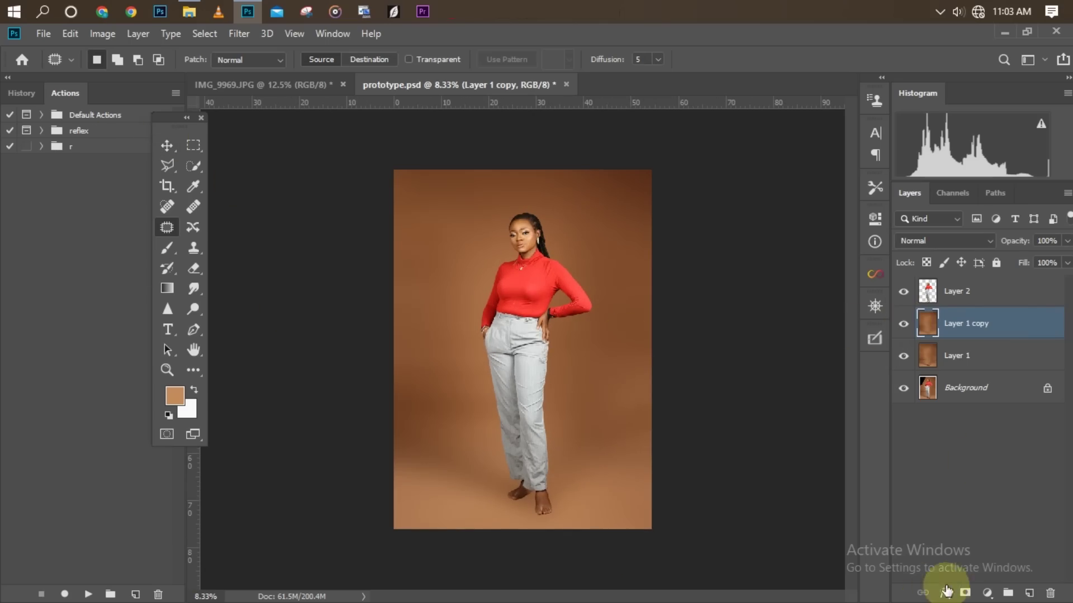
Mask the blurred copy and fade it with a black-to-white gradient from below up to the shins.
click(965, 593)
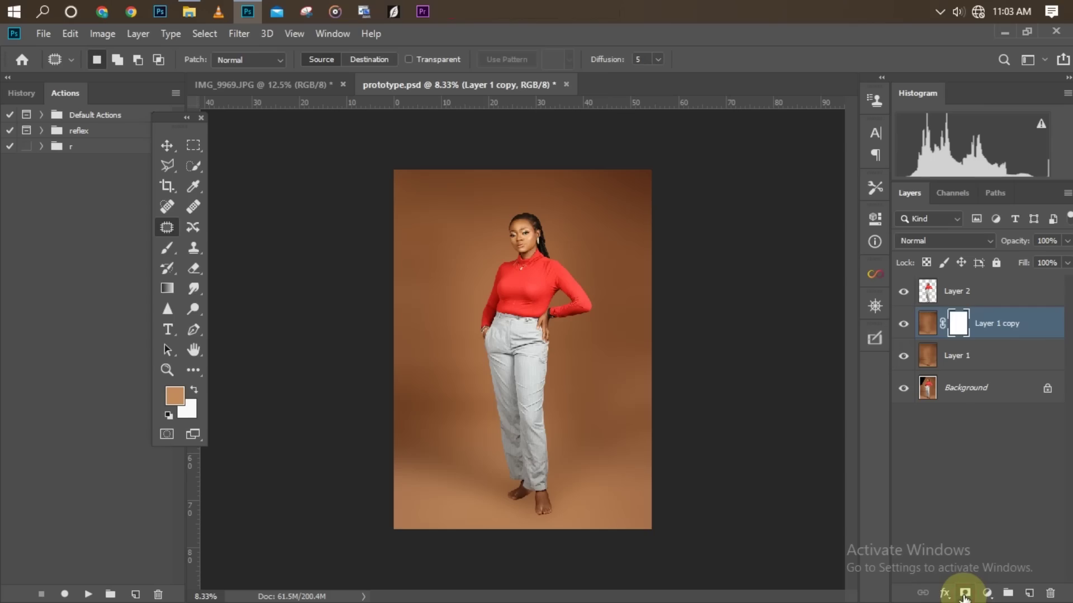
click(166, 289)
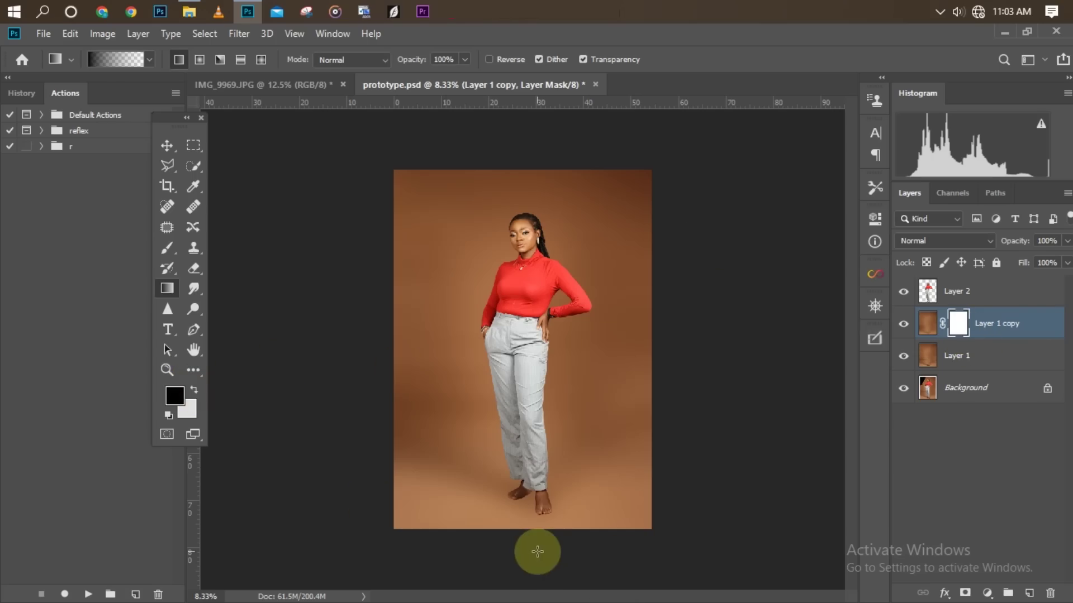
drag(537, 551, 539, 470)
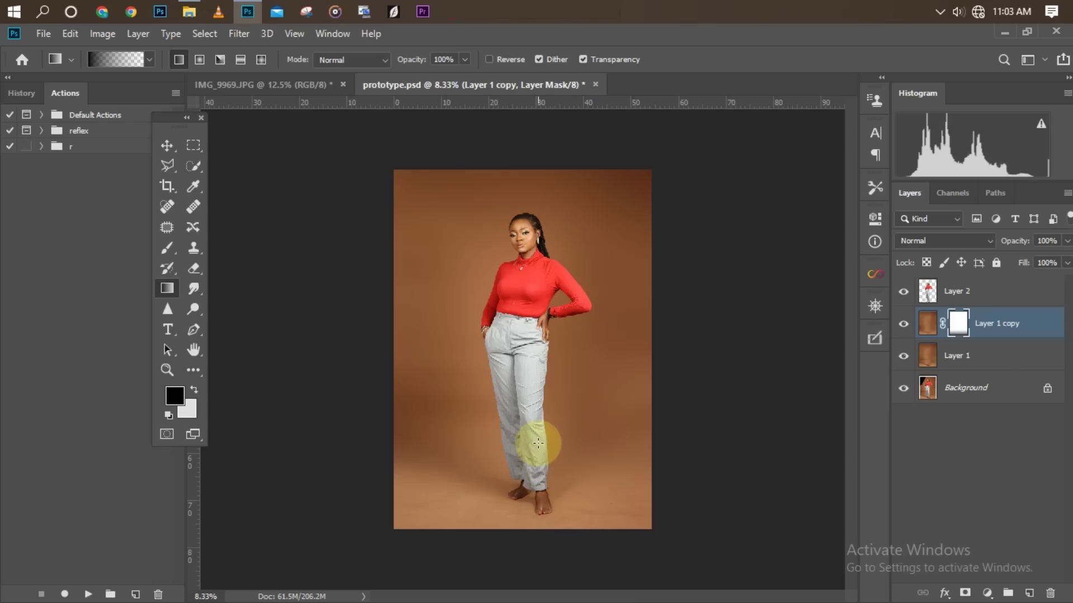
drag(510, 547, 514, 418)
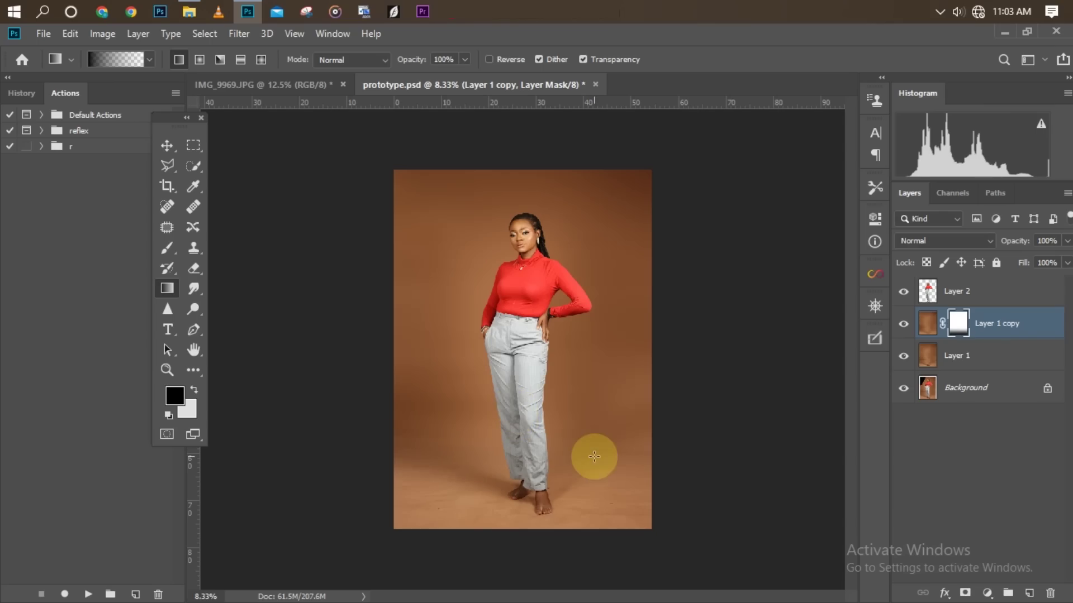
Zoom in and out to check the sharp floor, then bring up the backdrop folder in File Explorer.
key(ctrl+plus)
key(ctrl+minus)
key(ctrl+minus)
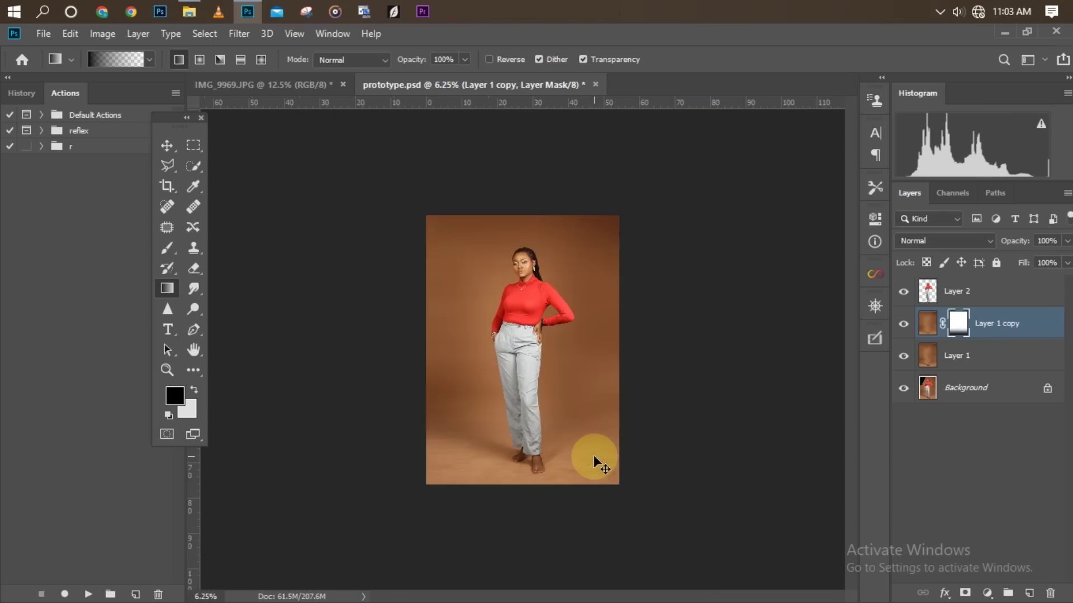
key(ctrl+plus)
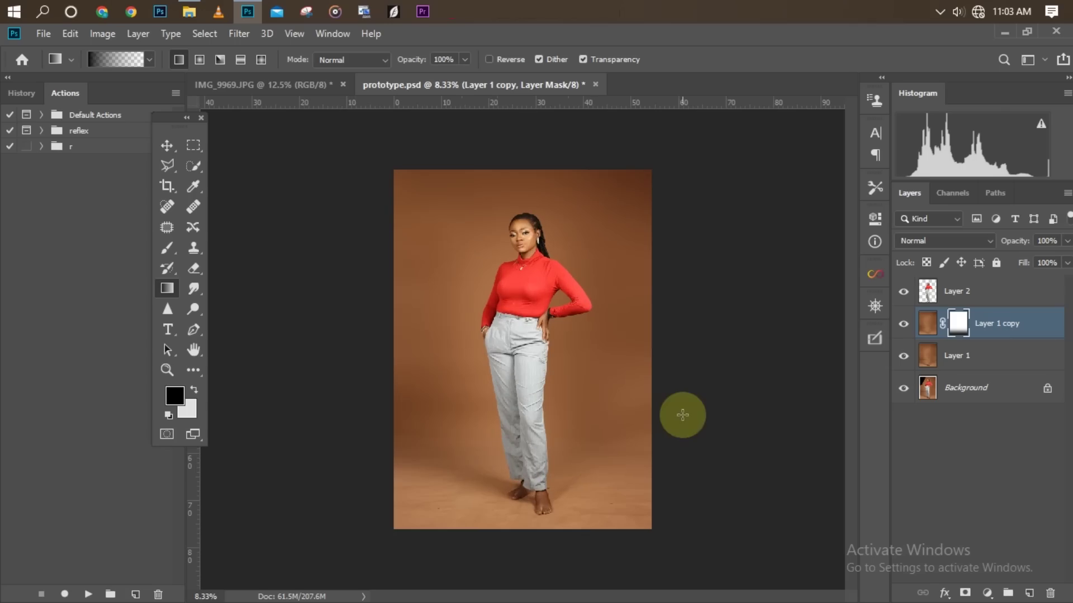
key(ctrl+minus)
key(ctrl+plus)
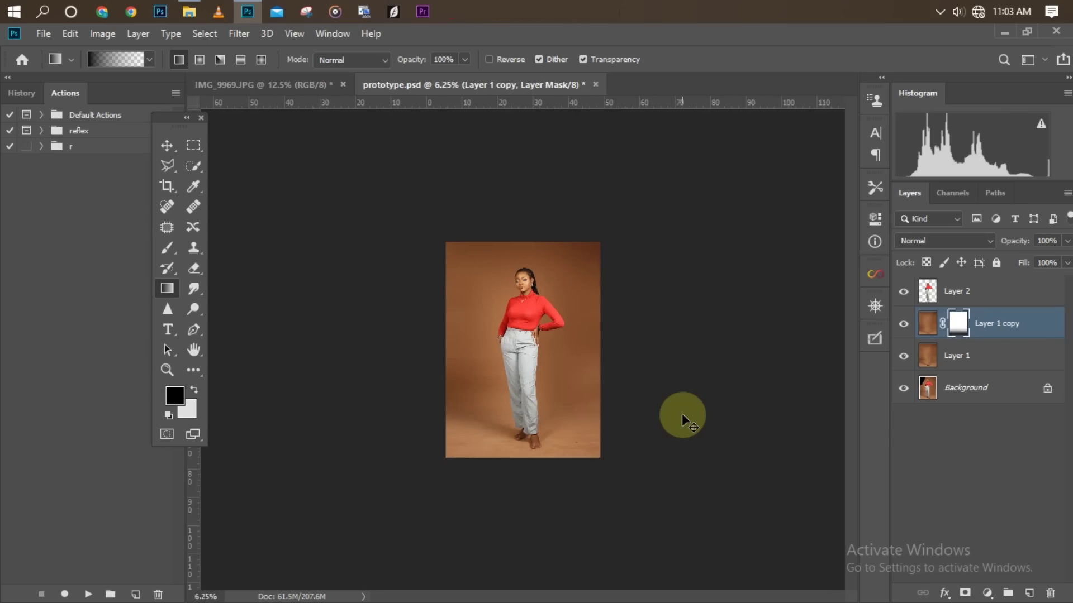
key(ctrl+plus)
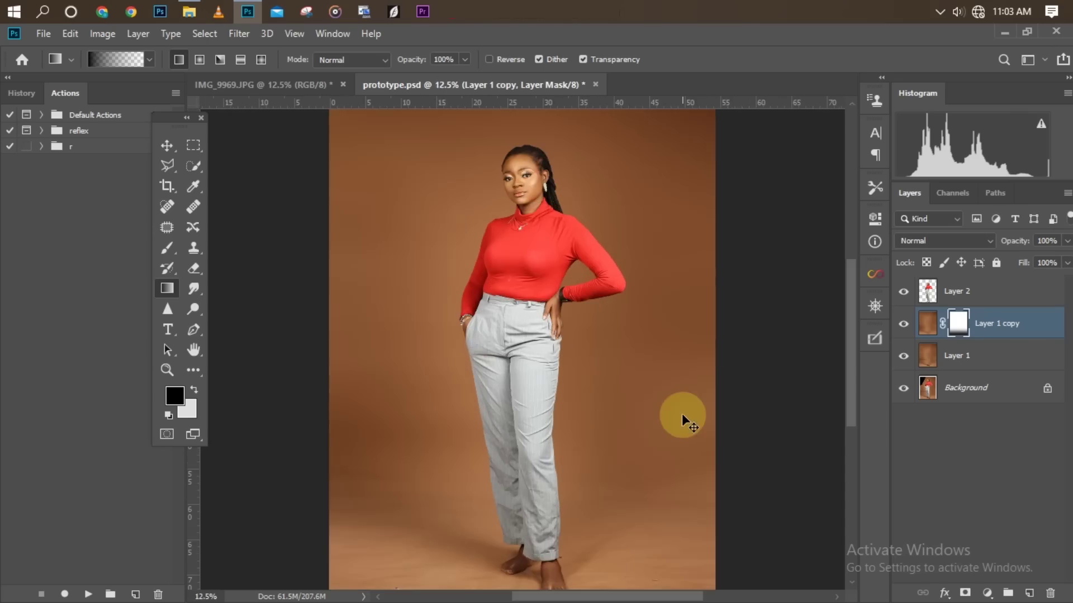
key(ctrl+minus)
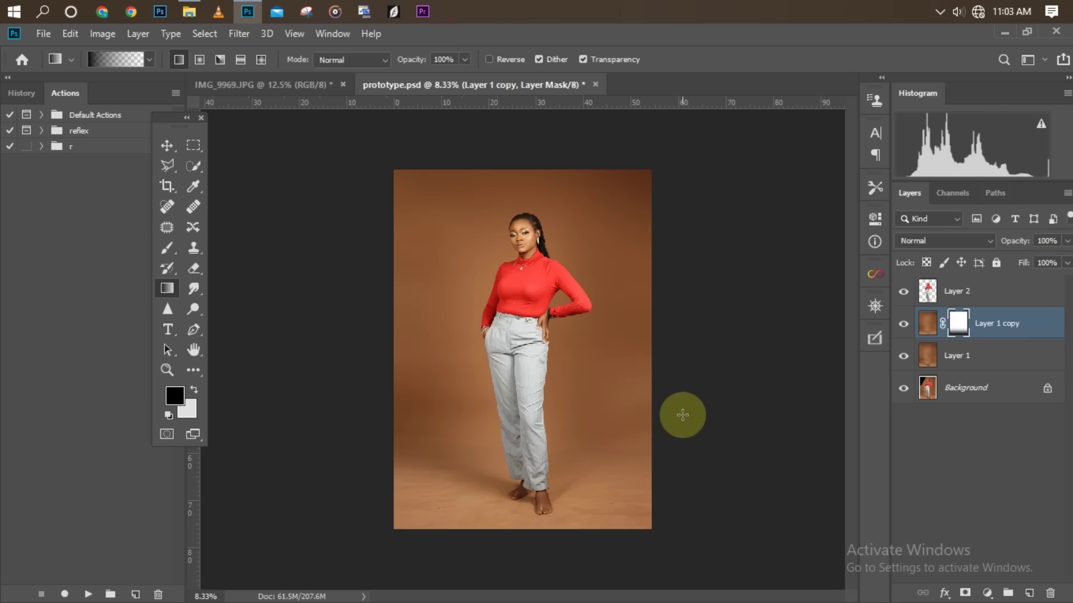
key(ctrl+plus)
key(ctrl+minus)
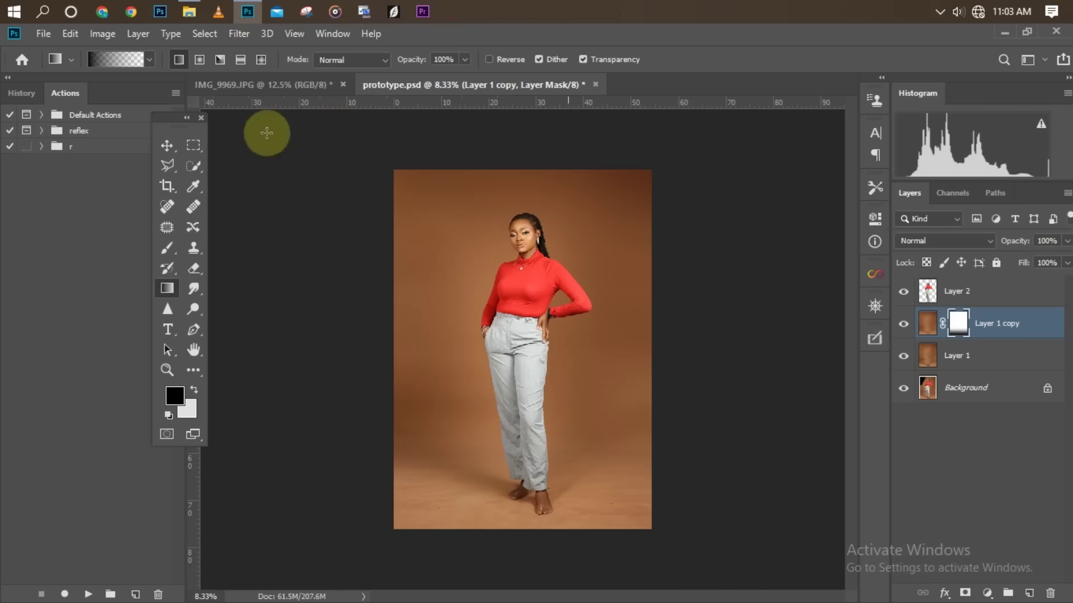
click(189, 11)
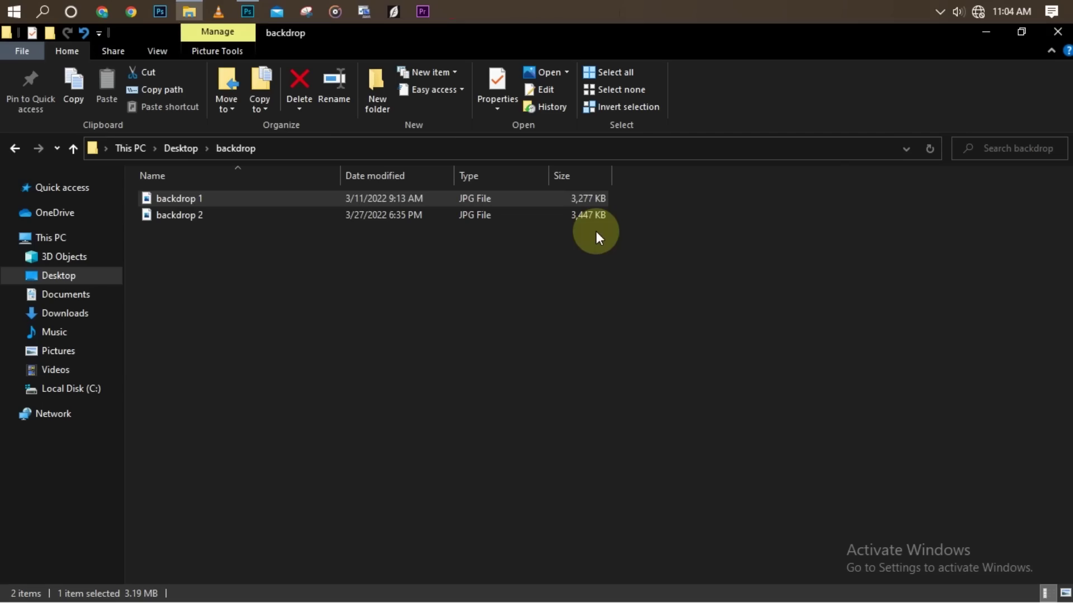
Select backdrop 2 in the Desktop backdrop folder and drag it into prototype.psd.
double_click(478, 216)
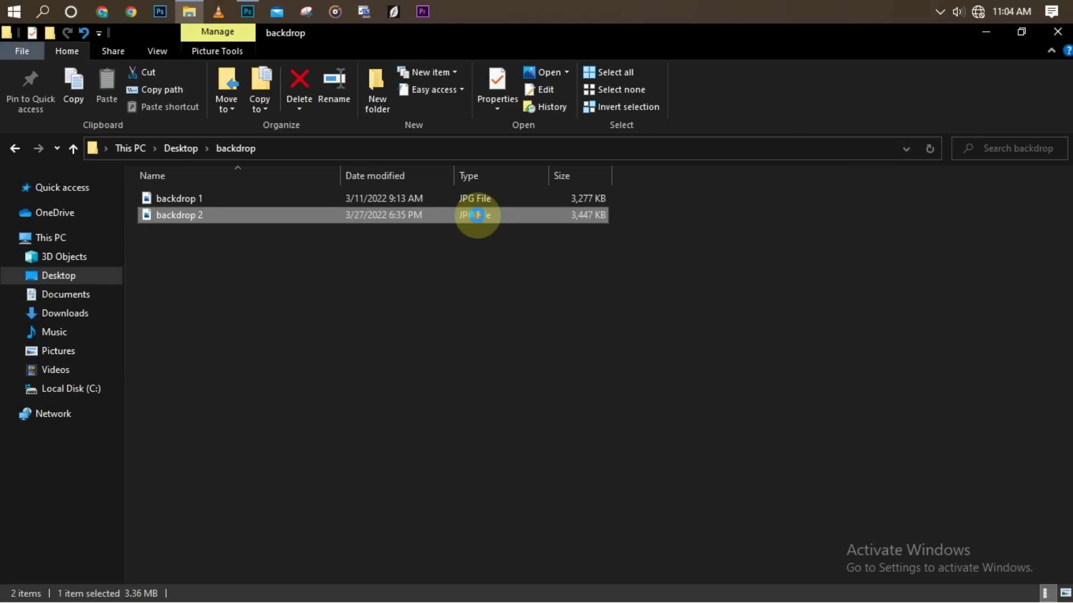
drag(504, 216, 440, 361)
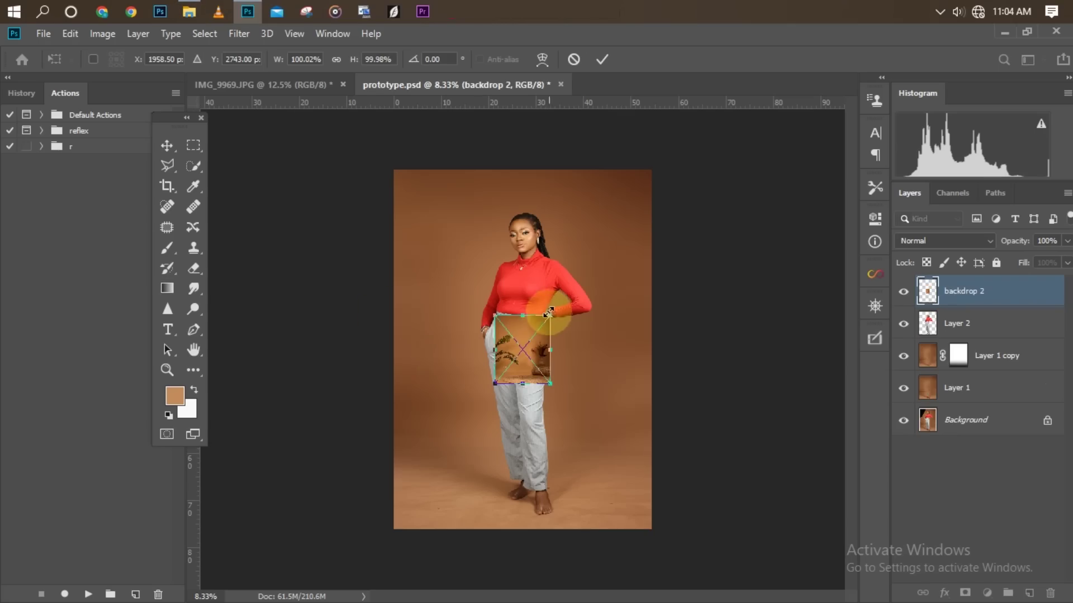
Scale backdrop 2 to about 311% to cover the canvas, commit it, and move it below Layer 2.
drag(526, 319, 541, 178)
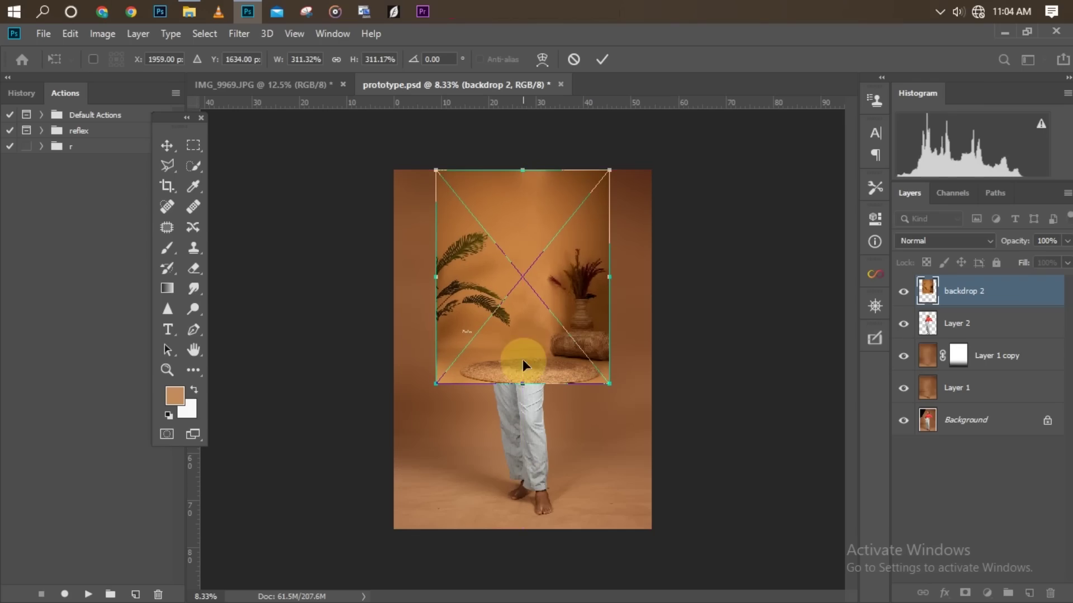
drag(521, 385, 515, 530)
drag(541, 469, 537, 469)
key(g)
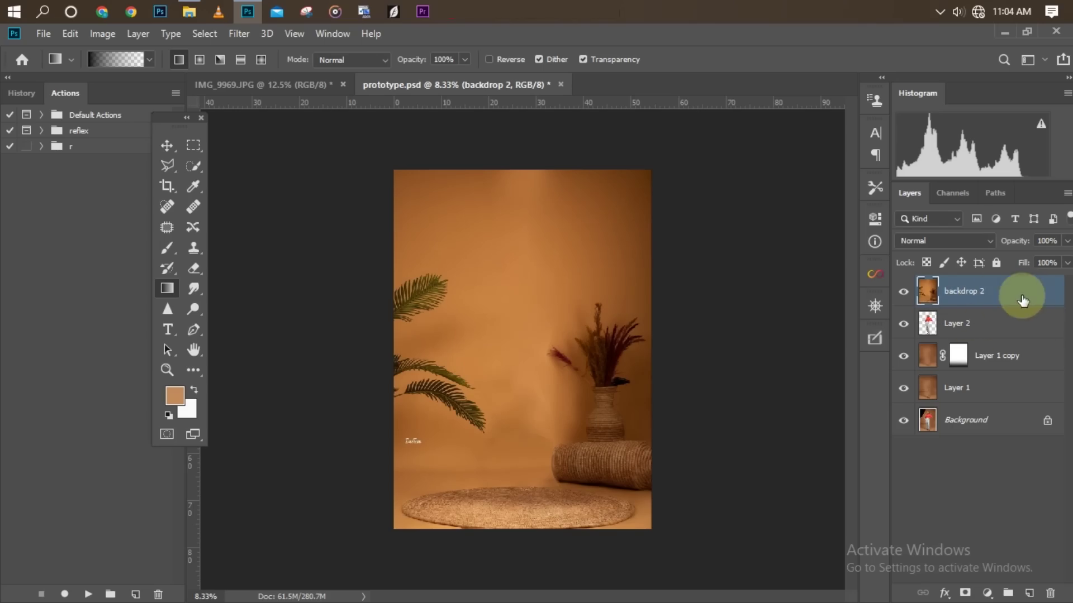
drag(1005, 312, 1004, 350)
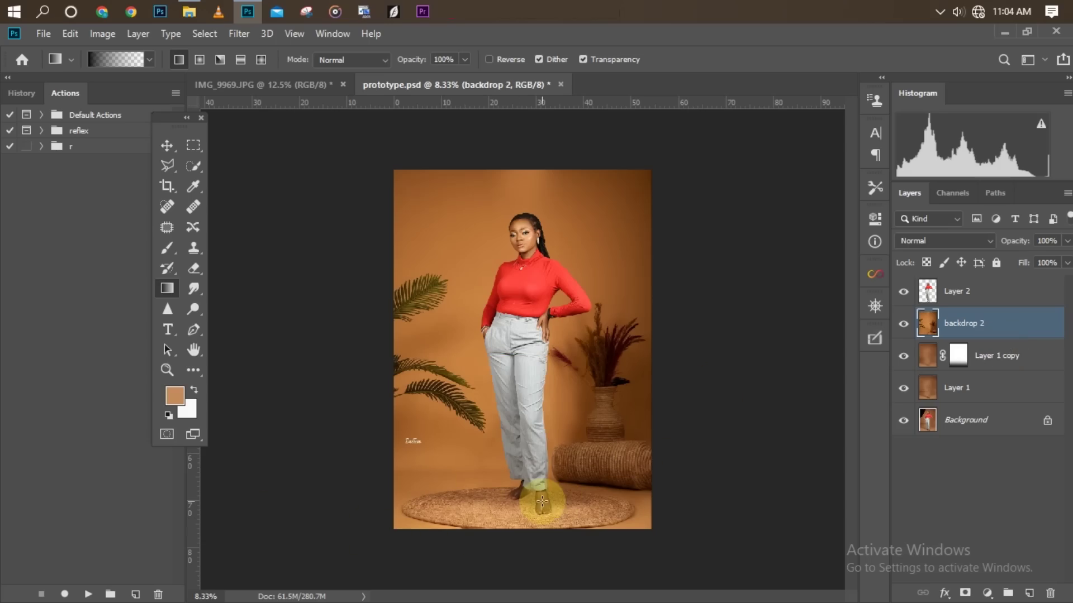
Free-transform backdrop 2 to about 107.42%, nudge it slightly left, and commit.
key(ctrl+t)
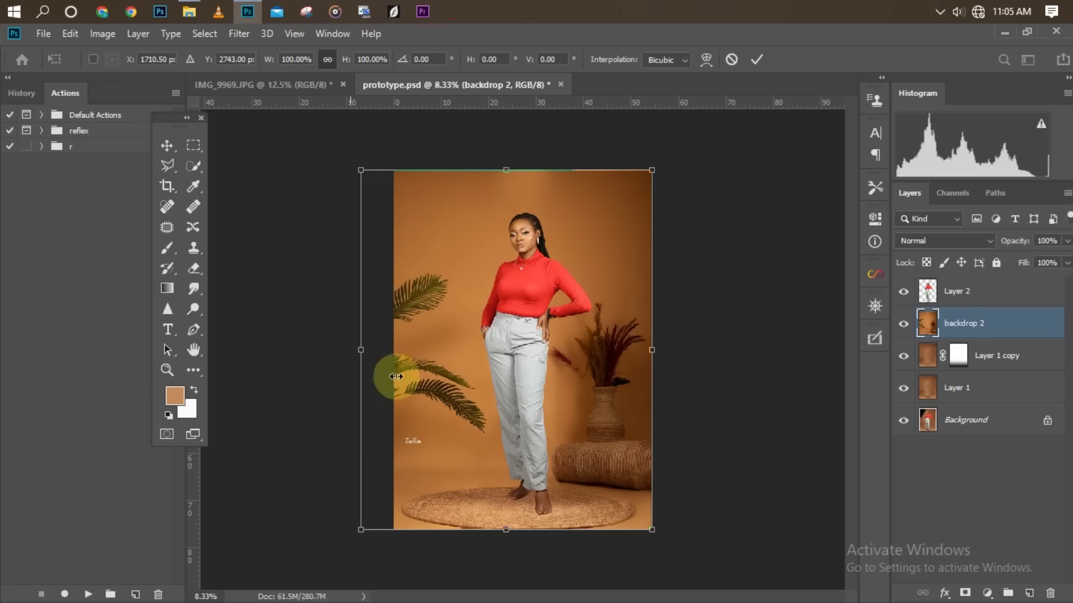
drag(651, 169, 677, 140)
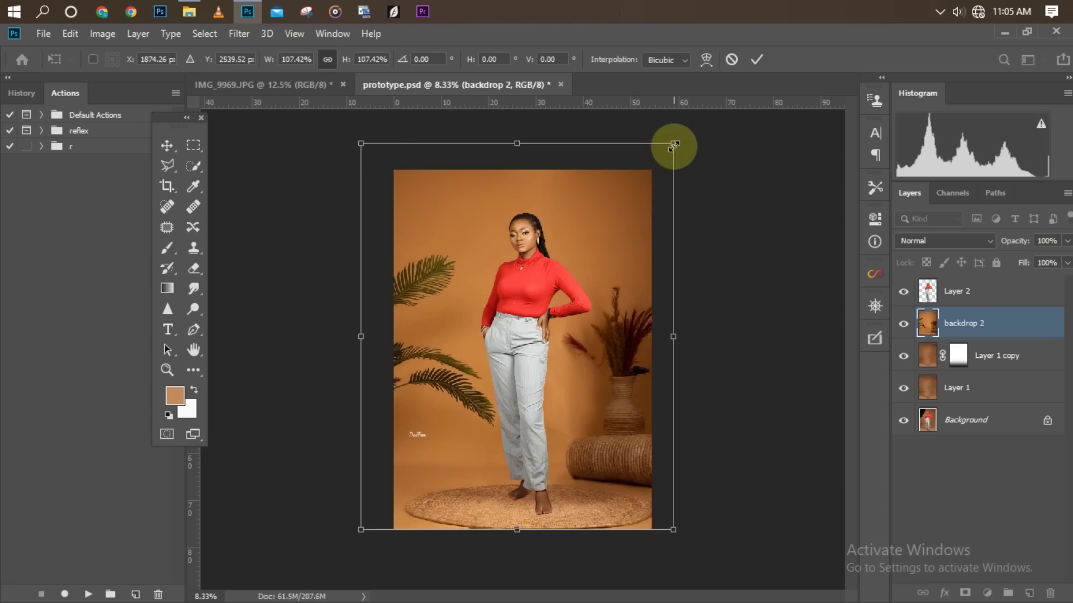
drag(596, 402, 596, 401)
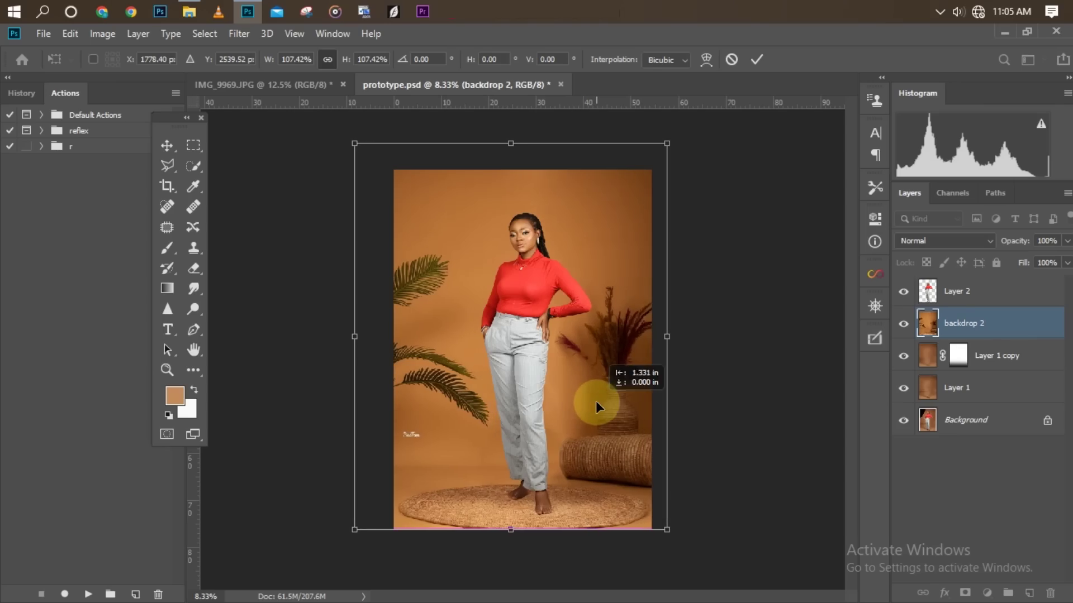
key(g)
key(Return)
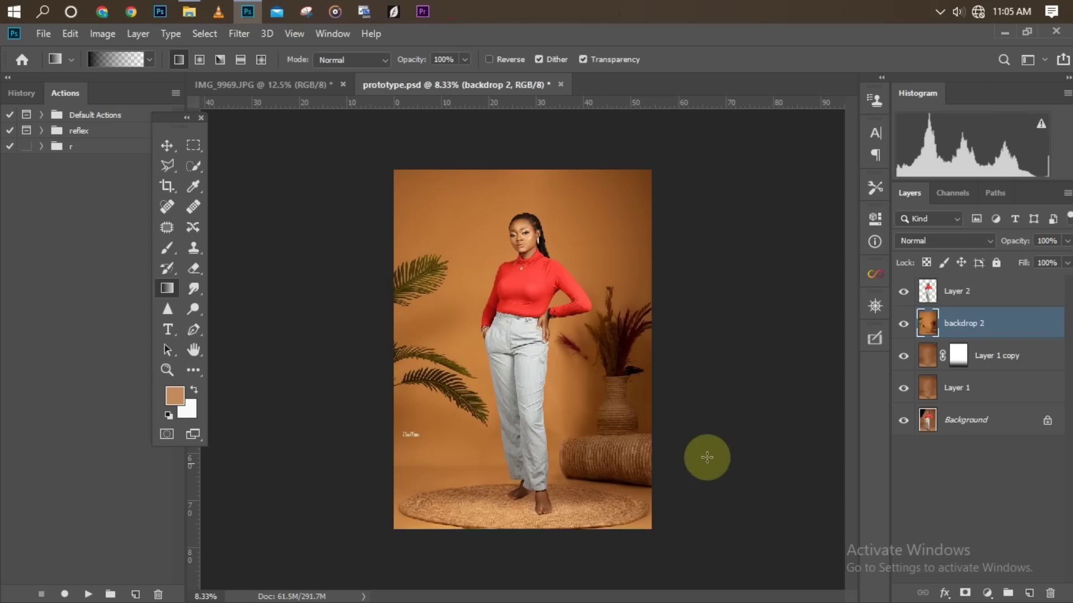
Change backdrop 2's blend mode from Normal to Soft Light.
click(957, 243)
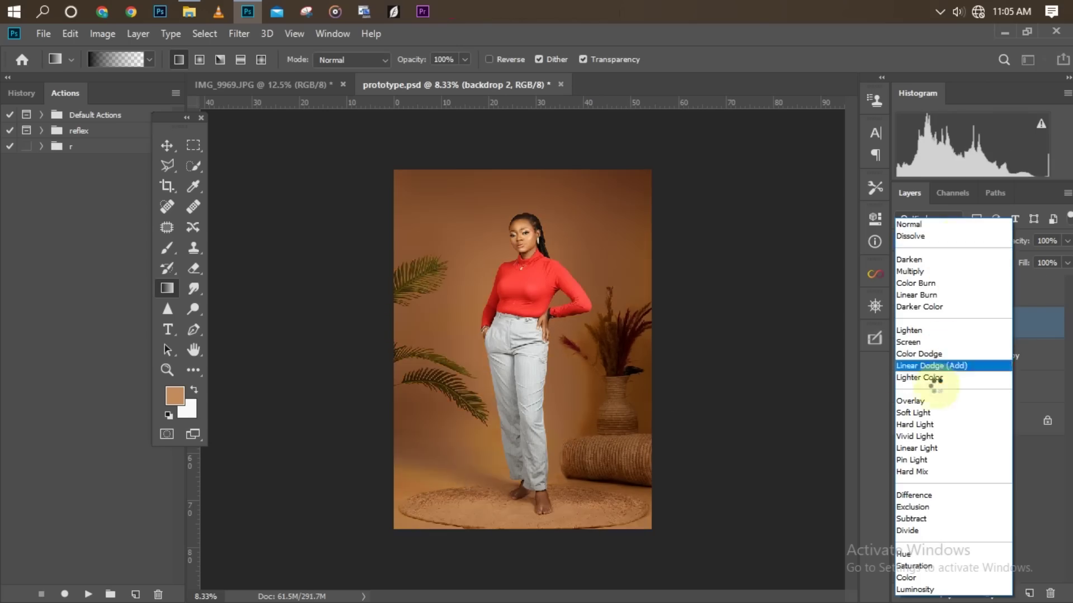
click(930, 414)
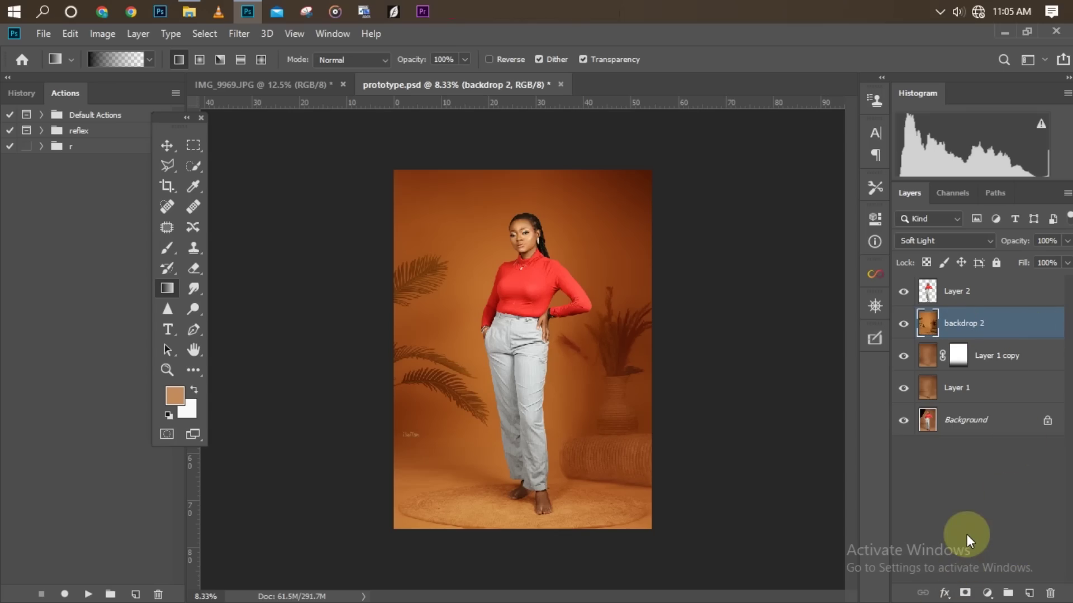
Add a Color Lookup layer with the Adoras - Standard.3dl LUT and toggle it to compare.
click(989, 594)
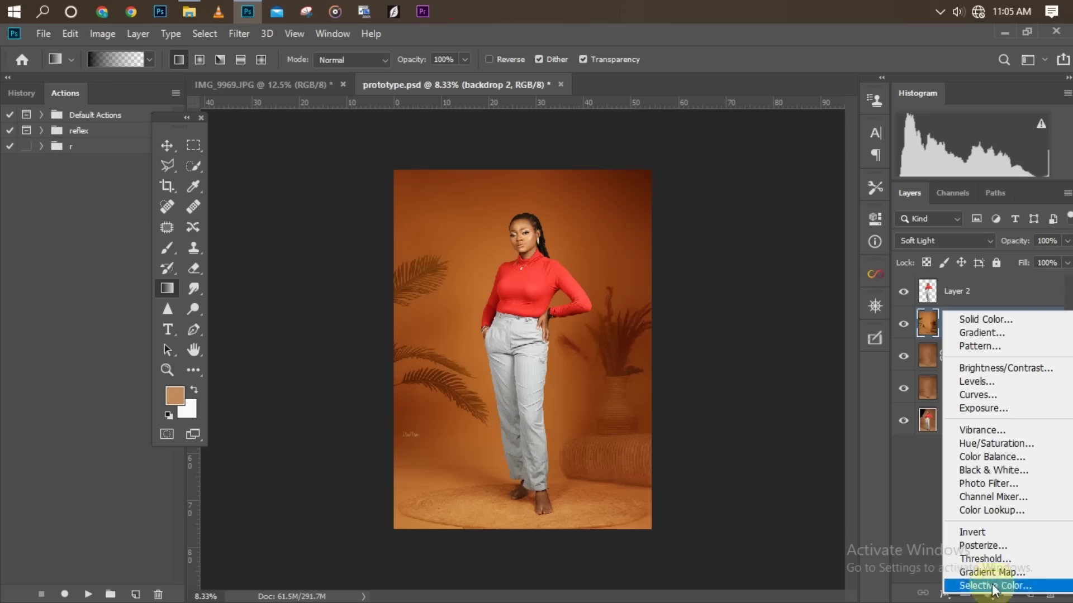
click(1001, 513)
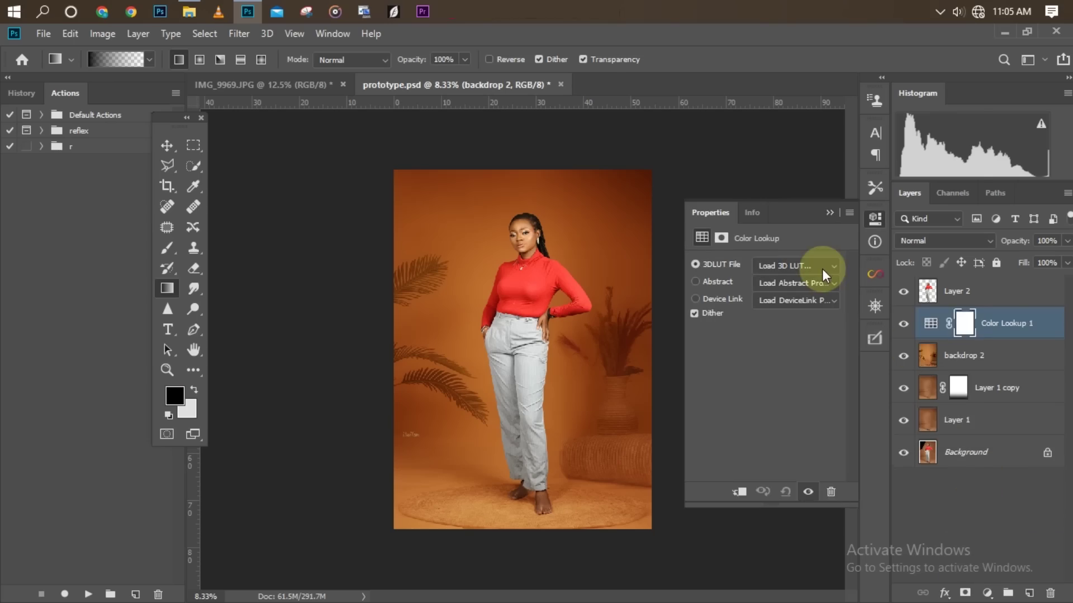
click(823, 268)
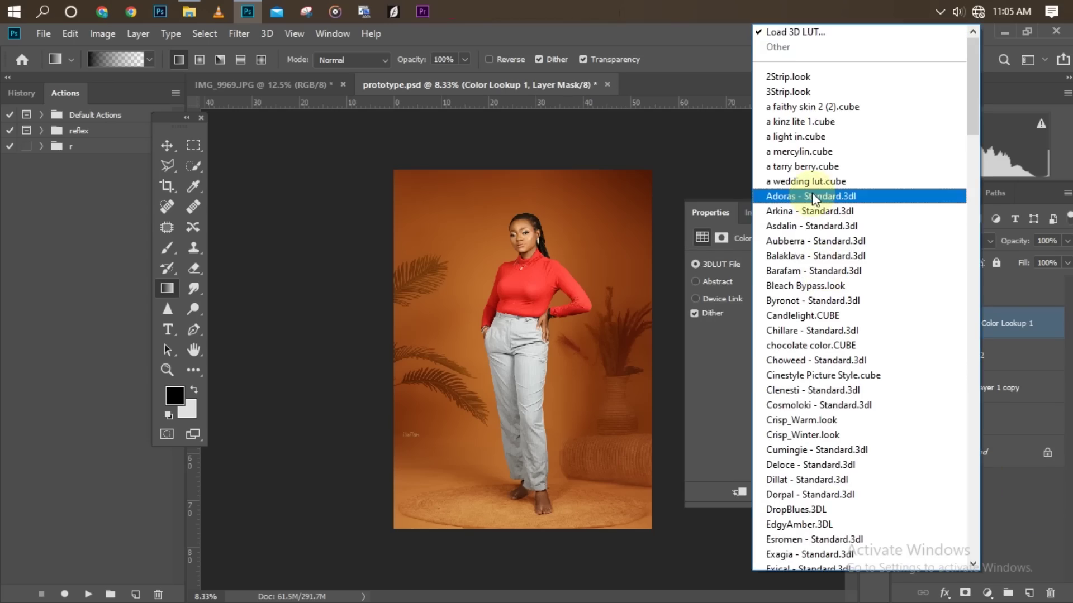
click(802, 195)
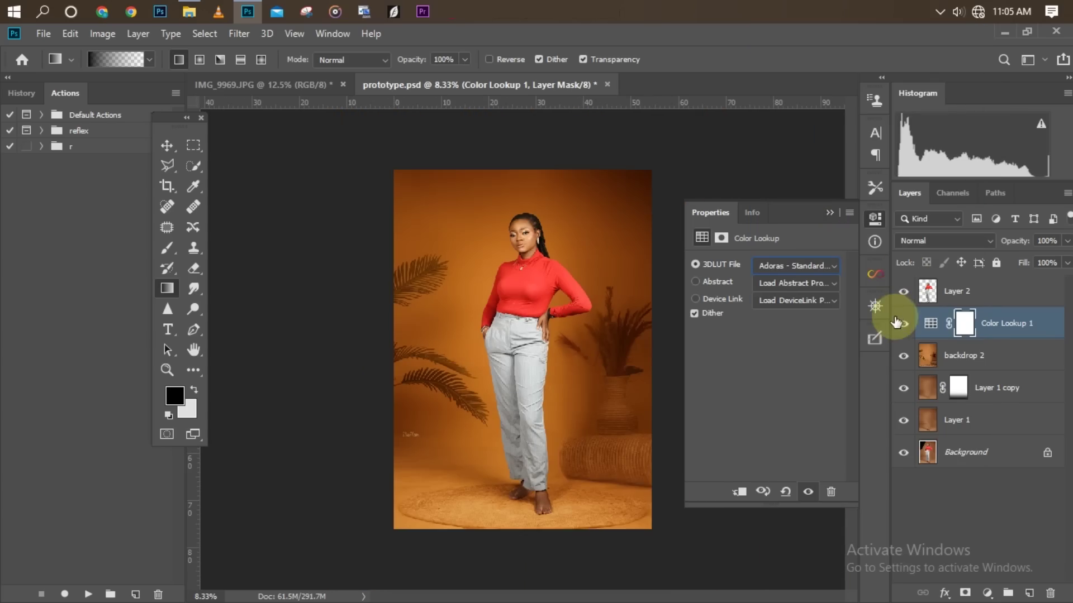
click(903, 326)
click(903, 326)
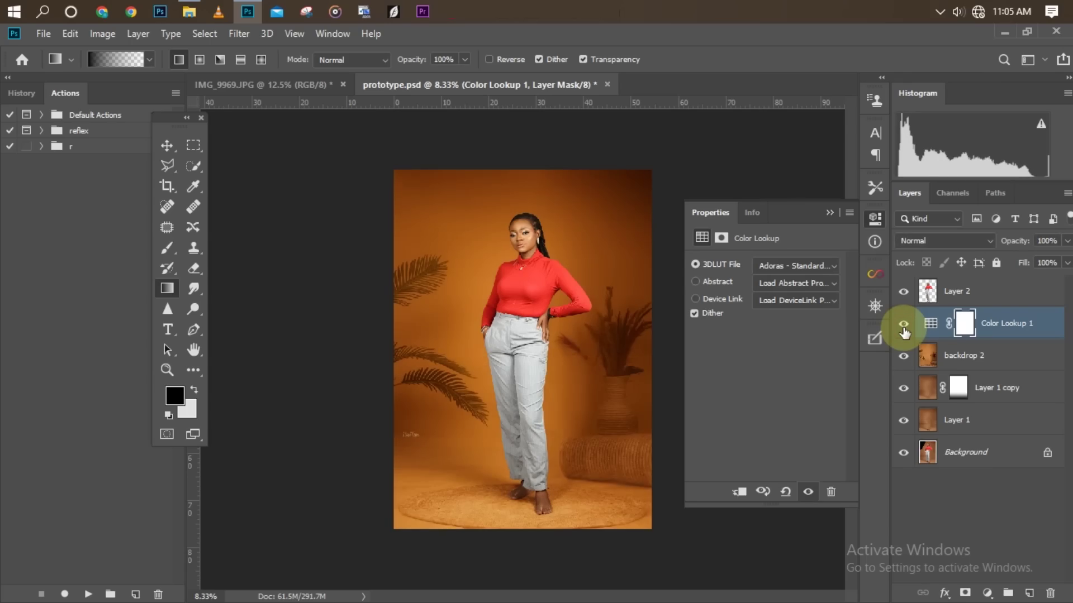
key(ctrl+minus)
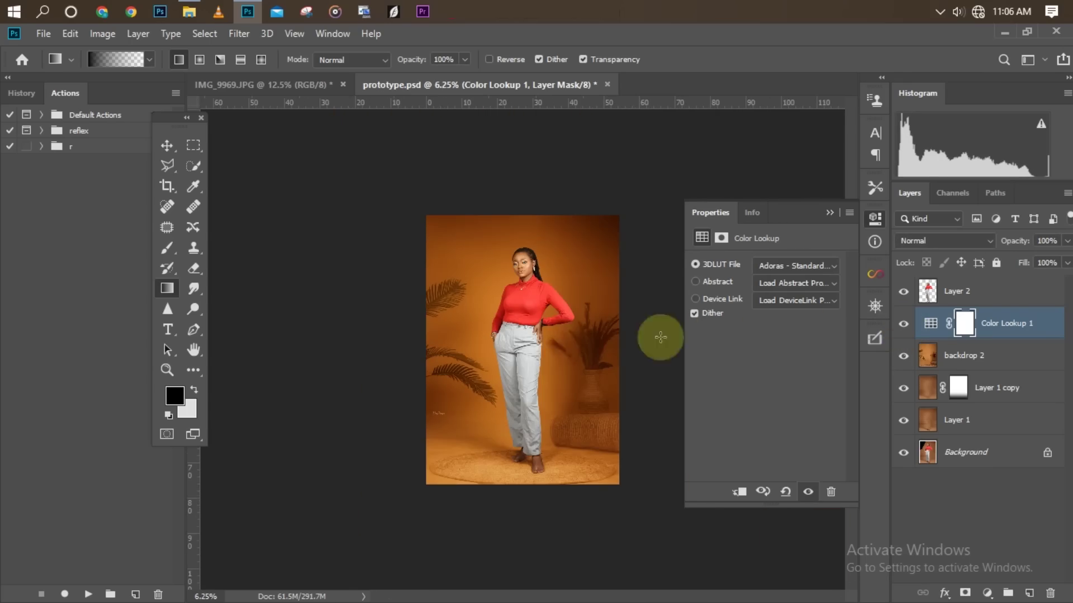
click(1027, 372)
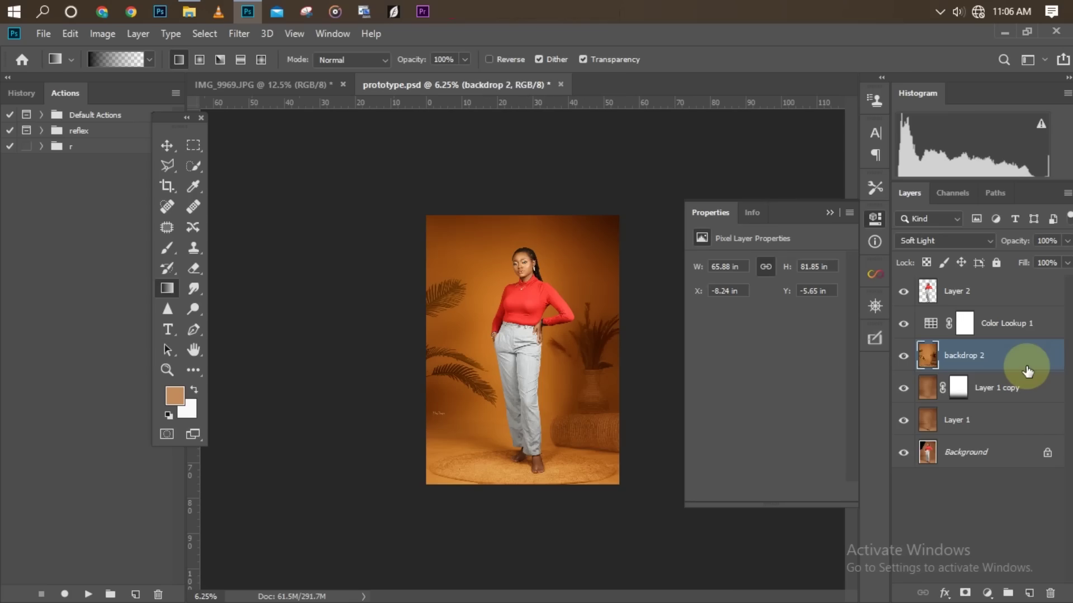
Apply Hue/Saturation to backdrop 2: Reds saturation -32, Master saturation -26.
key(i)
key(ctrl+u)
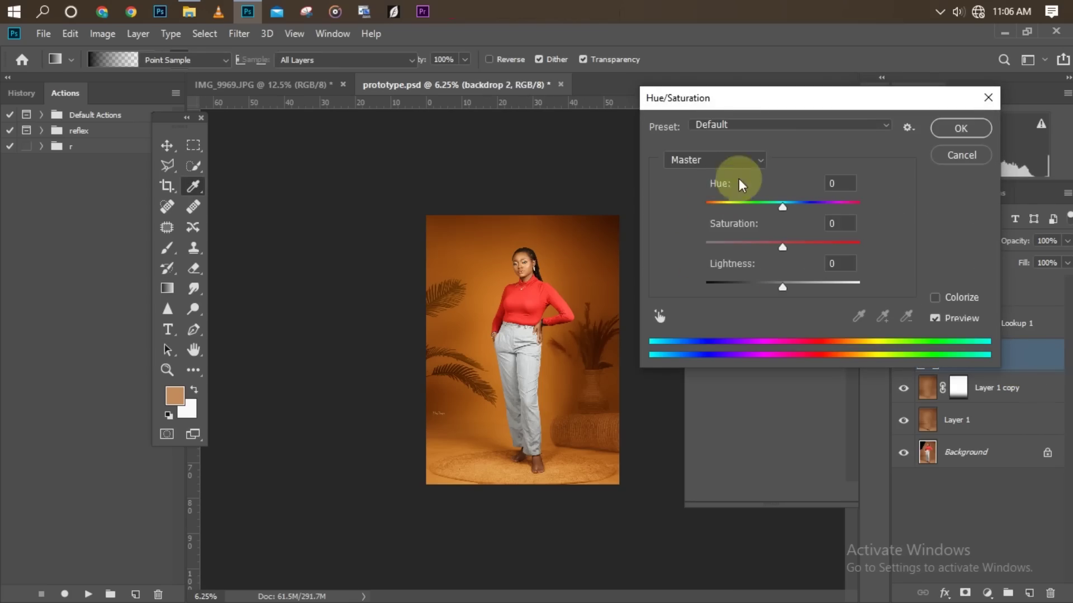
click(751, 163)
click(734, 187)
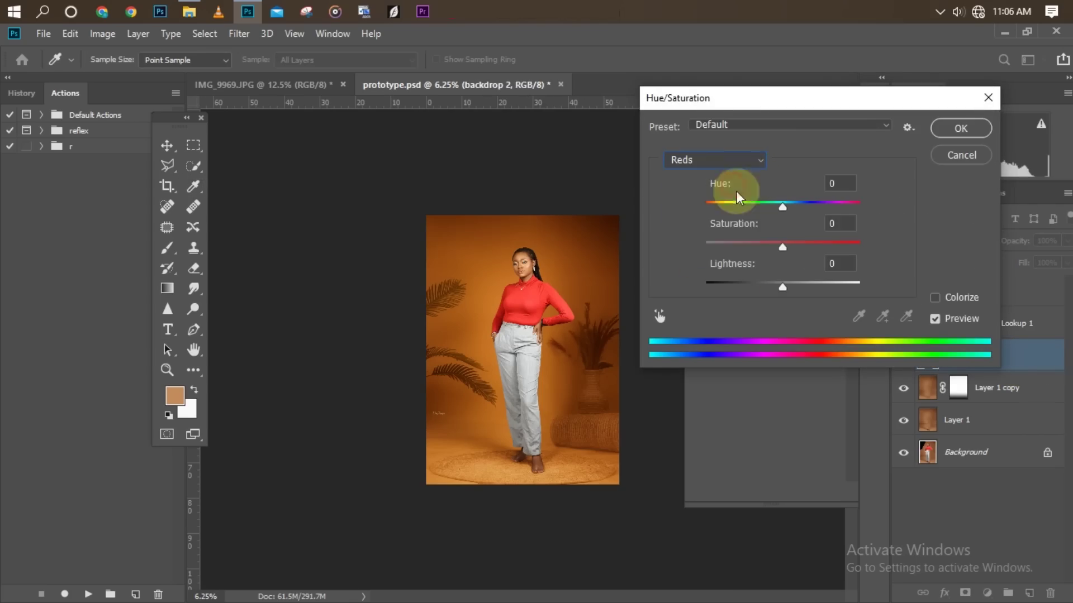
click(762, 244)
drag(762, 243, 758, 243)
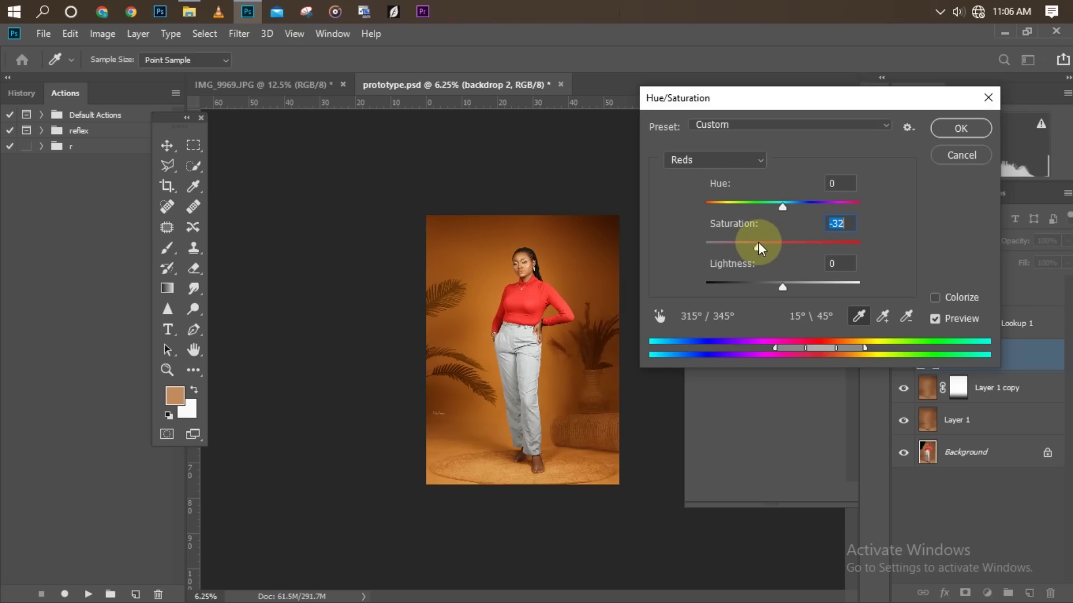
click(726, 160)
click(718, 173)
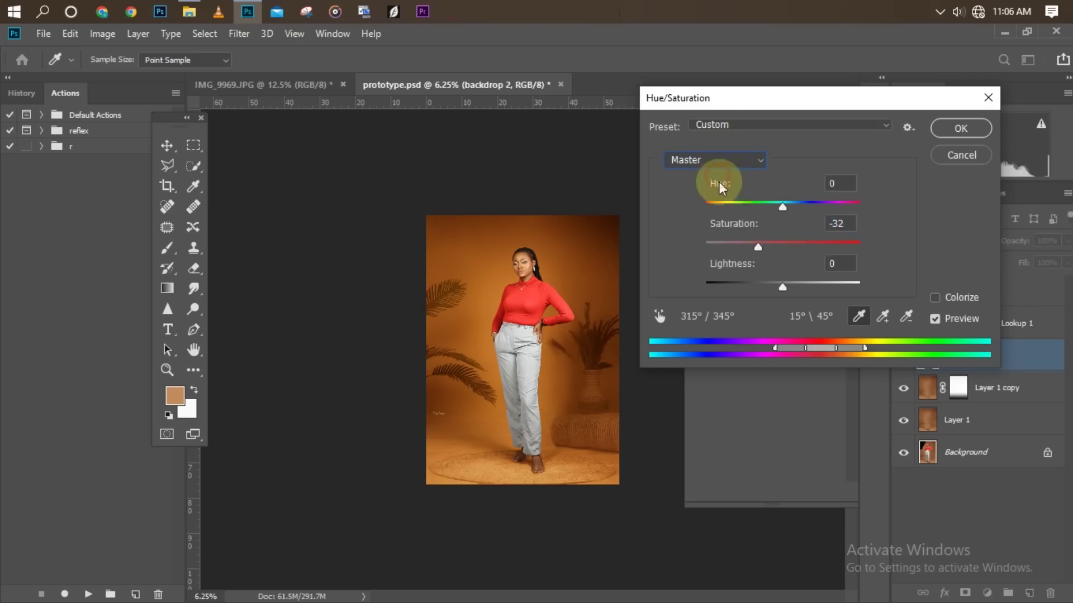
click(762, 243)
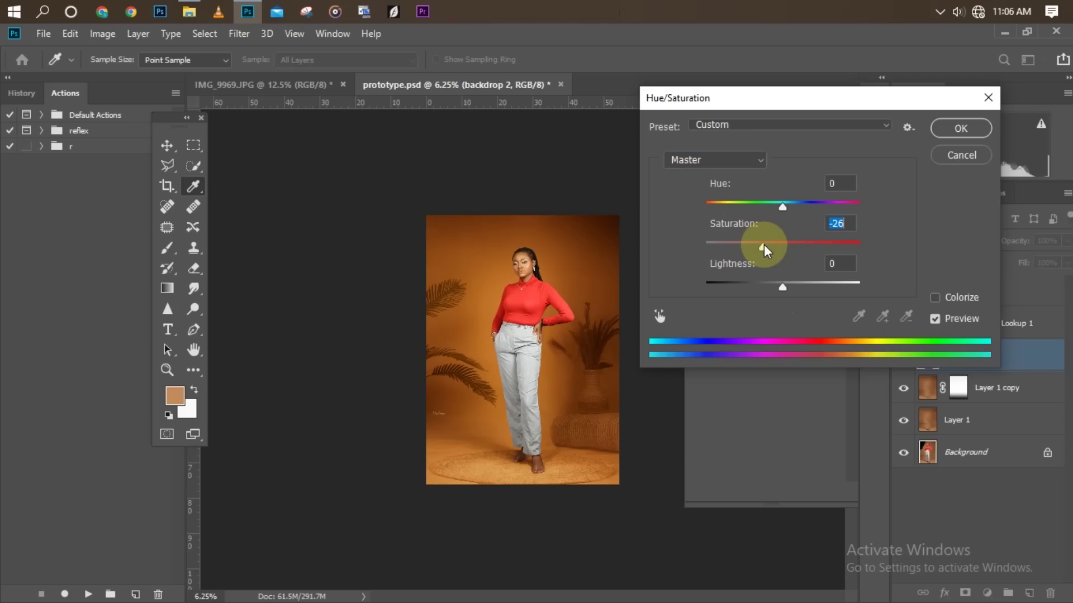
key(Return)
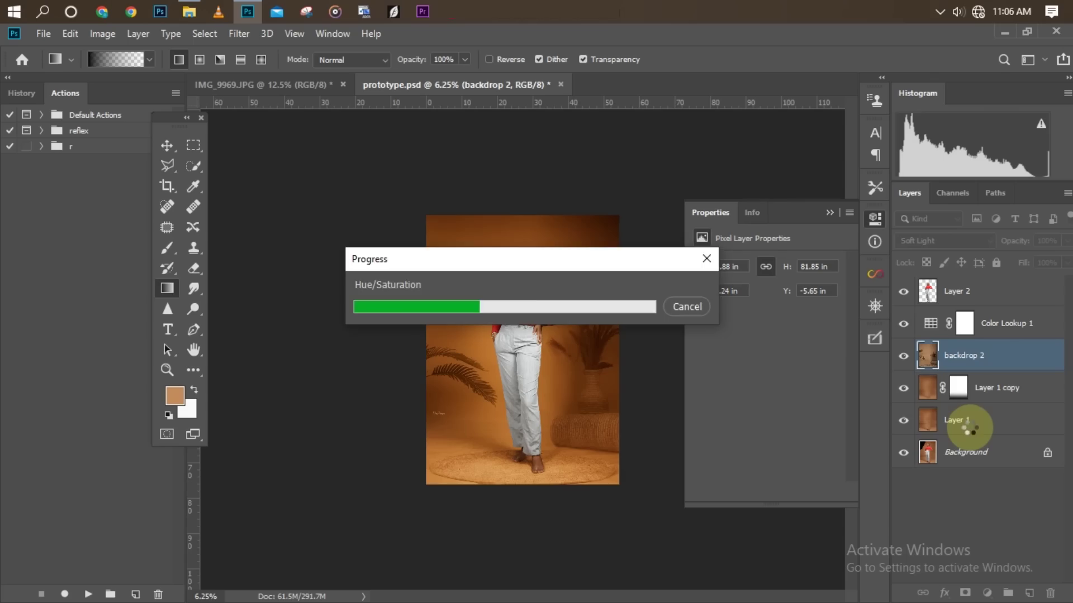
key(ctrl+plus)
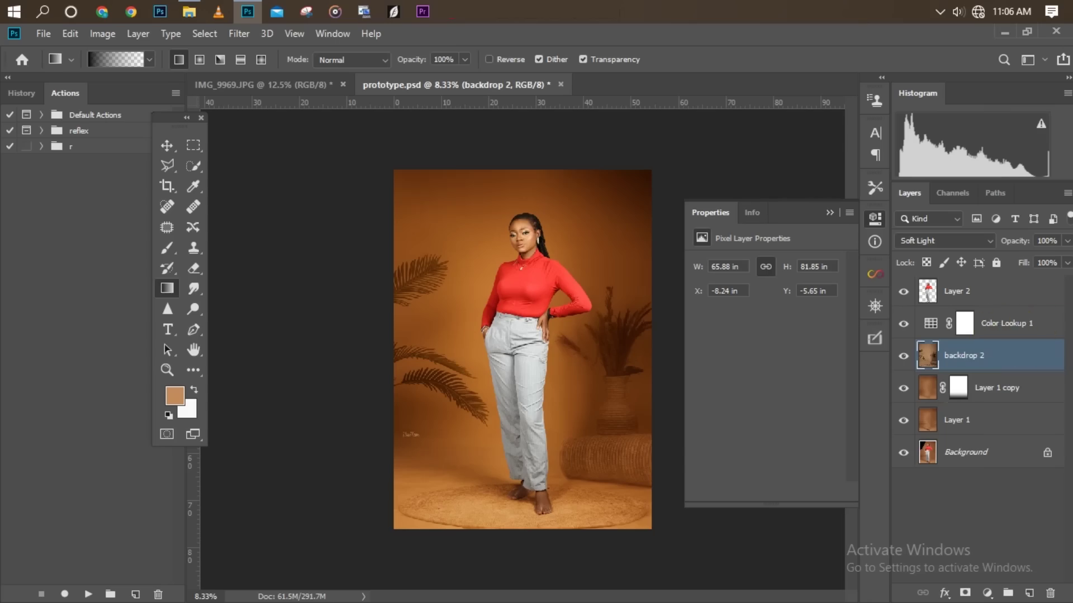
Add Color Lookup 2 with the NATURAL COLOR.CUBE LUT and move it above Layer 2.
click(965, 318)
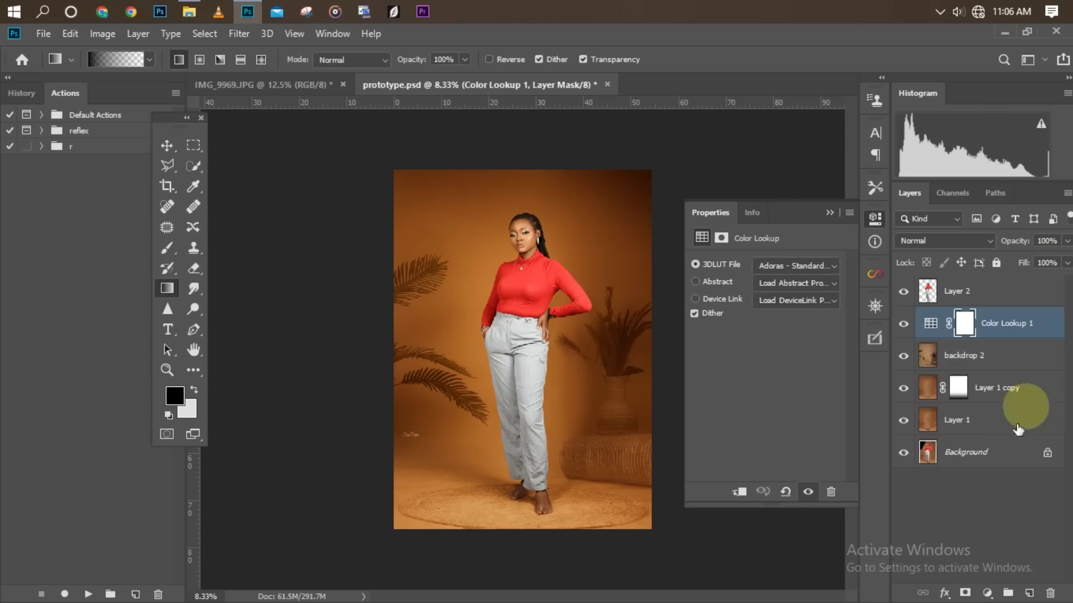
click(987, 594)
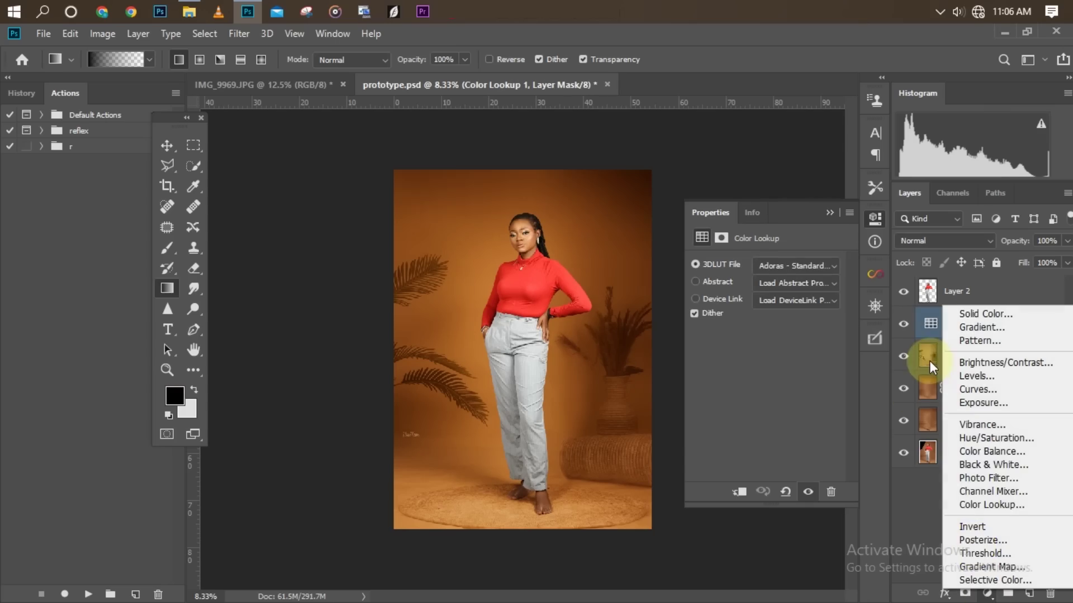
click(989, 504)
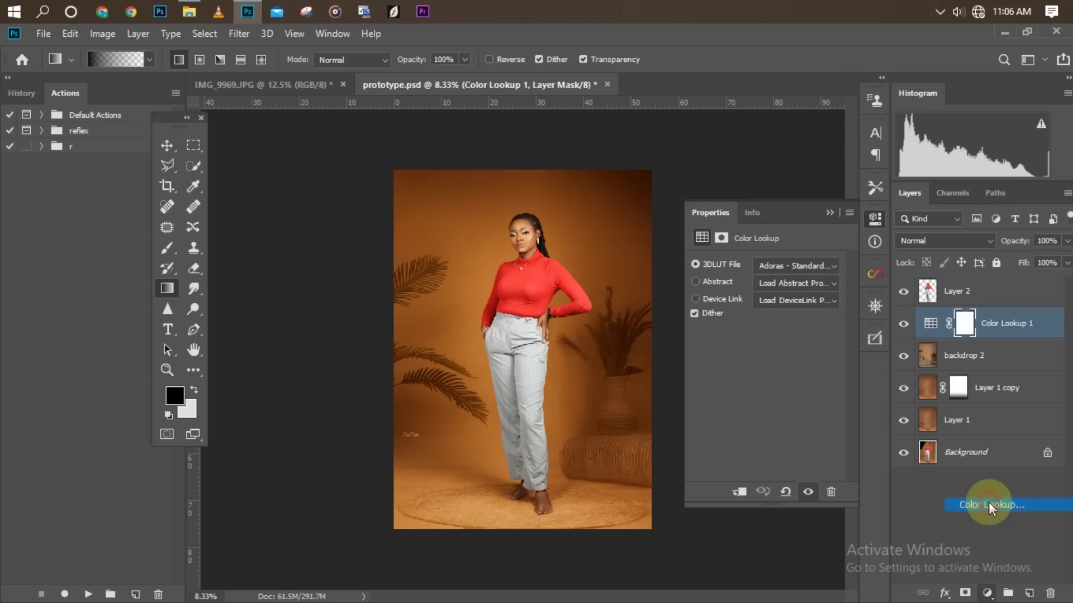
click(809, 266)
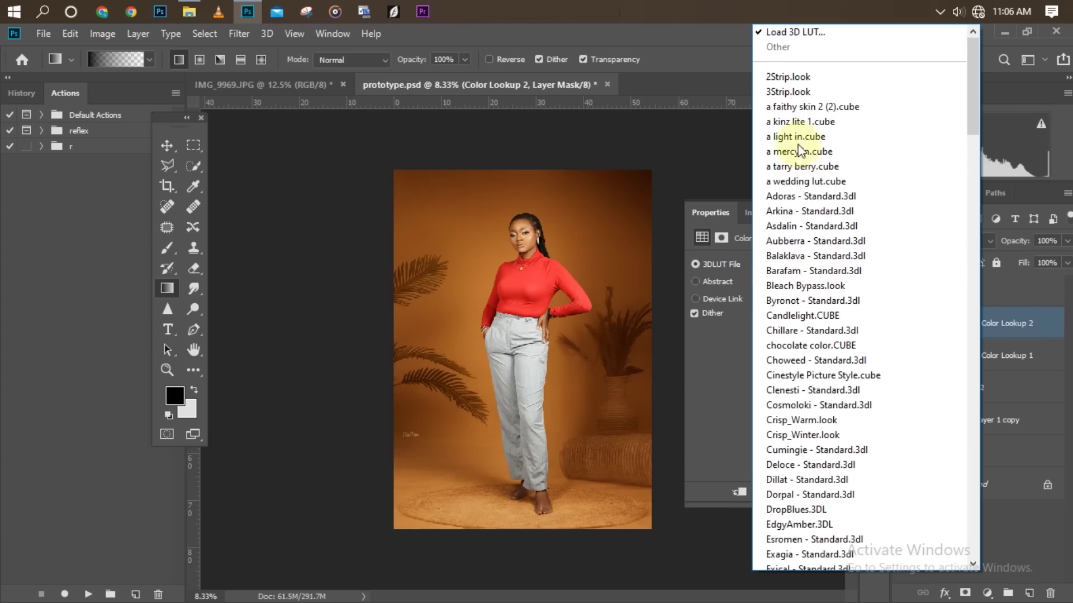
drag(972, 109, 974, 234)
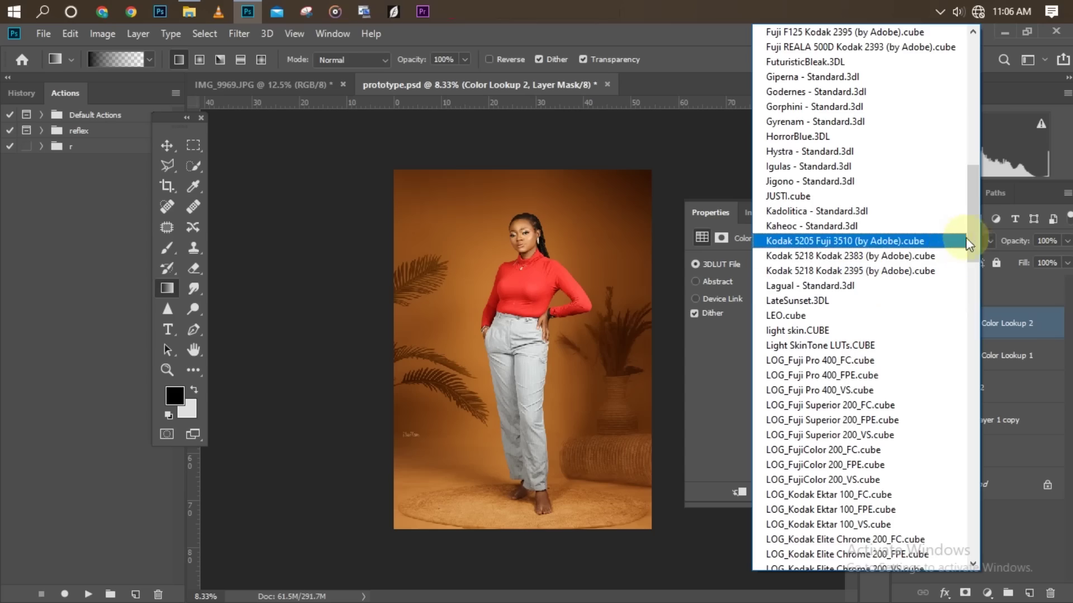
drag(977, 268, 977, 302)
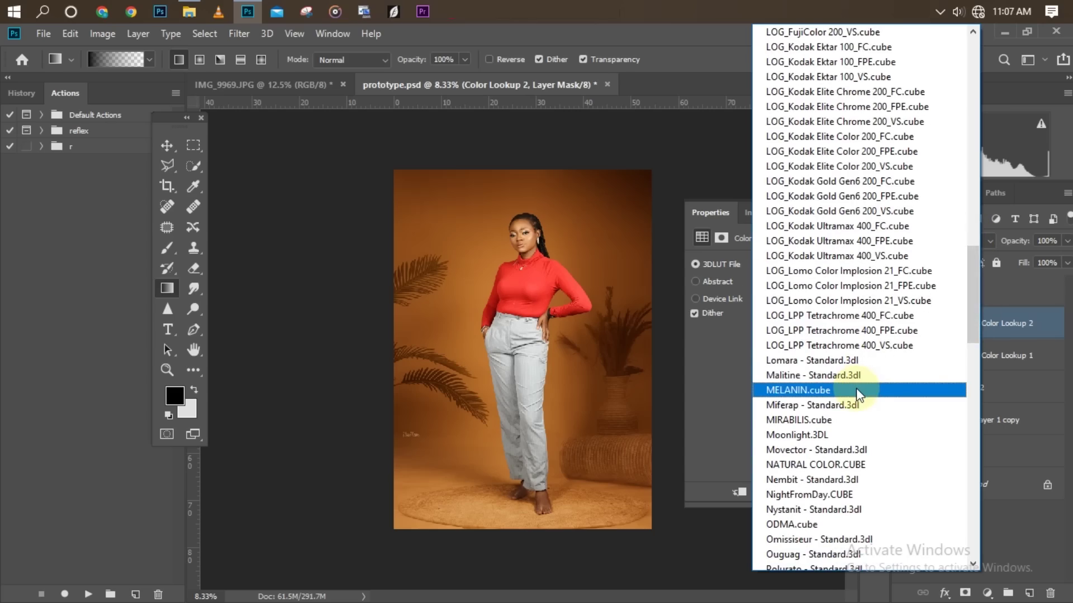
click(829, 464)
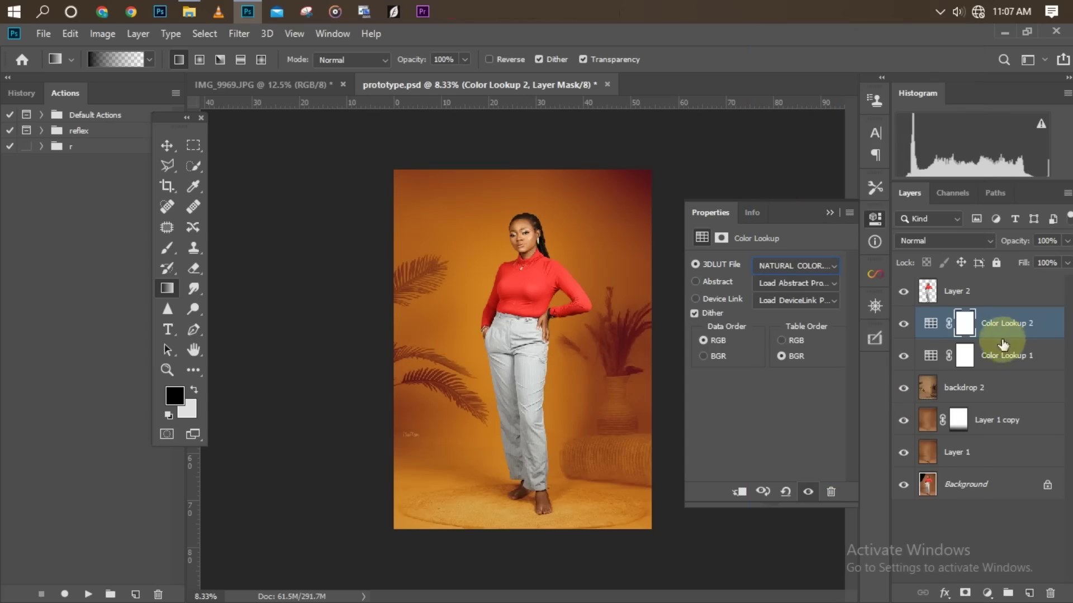
drag(1021, 277, 1022, 279)
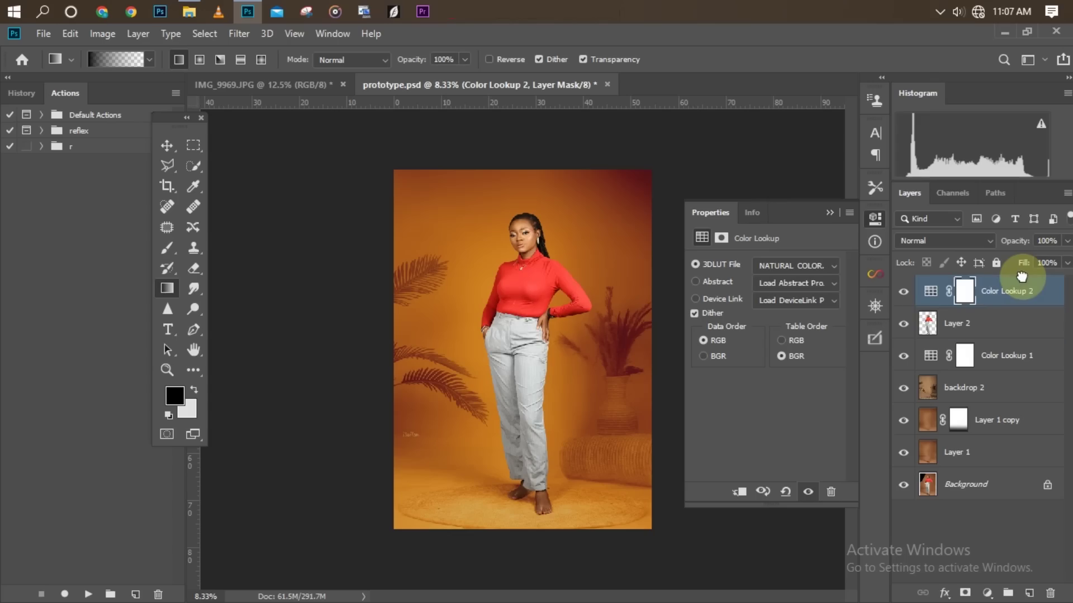